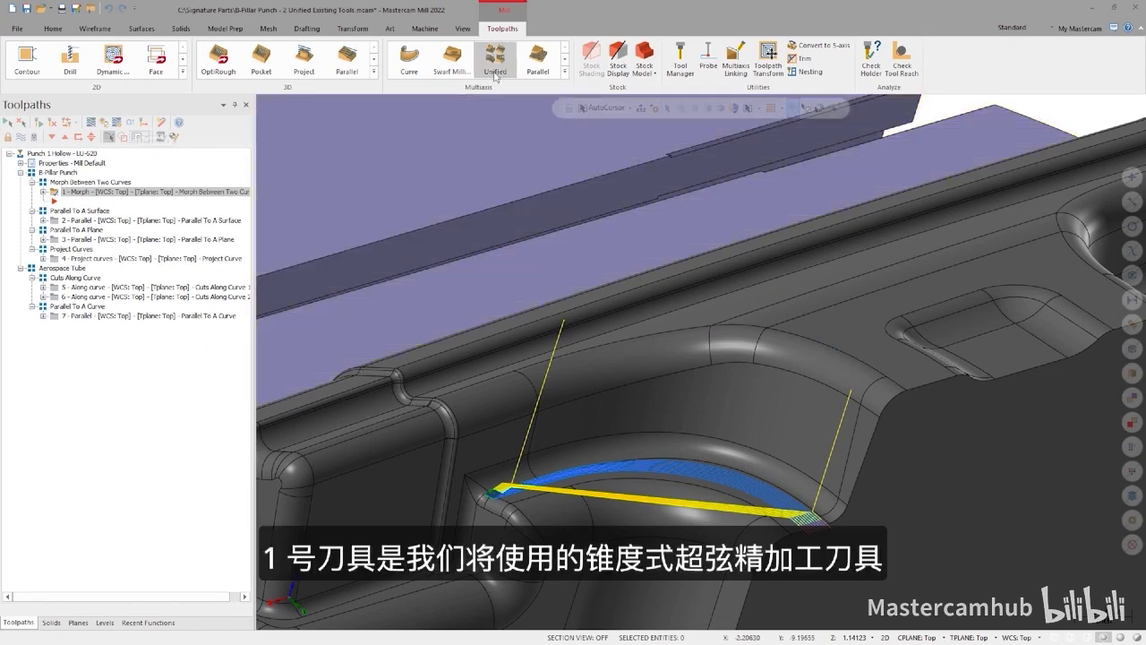
Create a Unified multiaxis toolpath using tool 1, the 12mm Emuge Taper Form, and add a curve row to its cut pattern.
{"action": "left_click", "coordinate": [495, 63]}
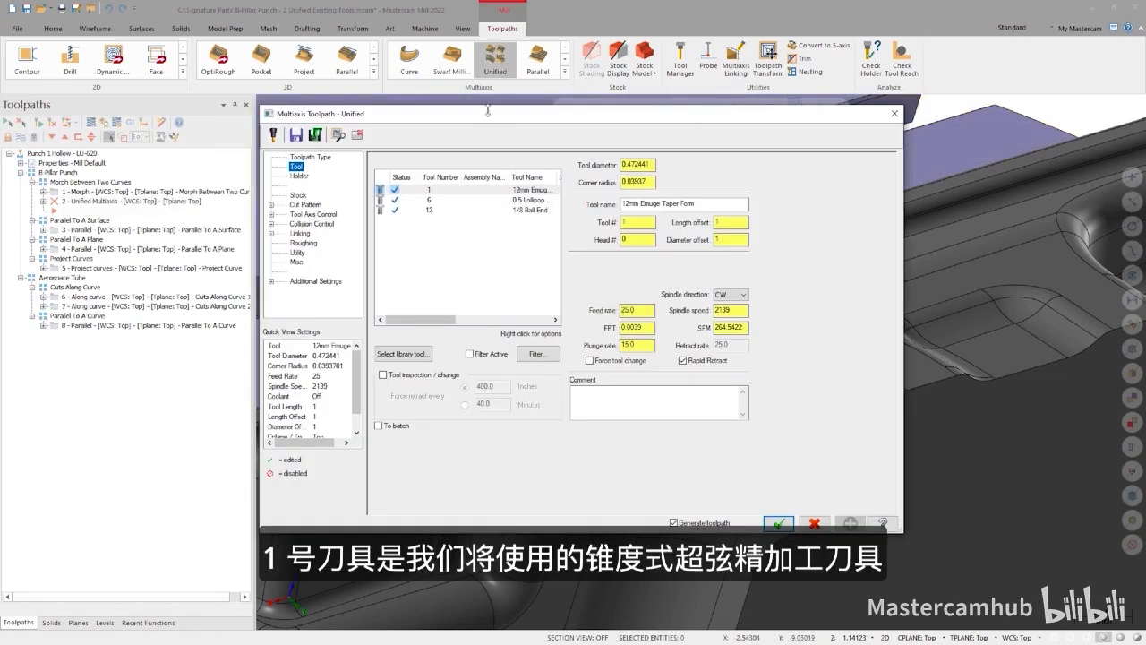
{"action": "left_click", "coordinate": [450, 191]}
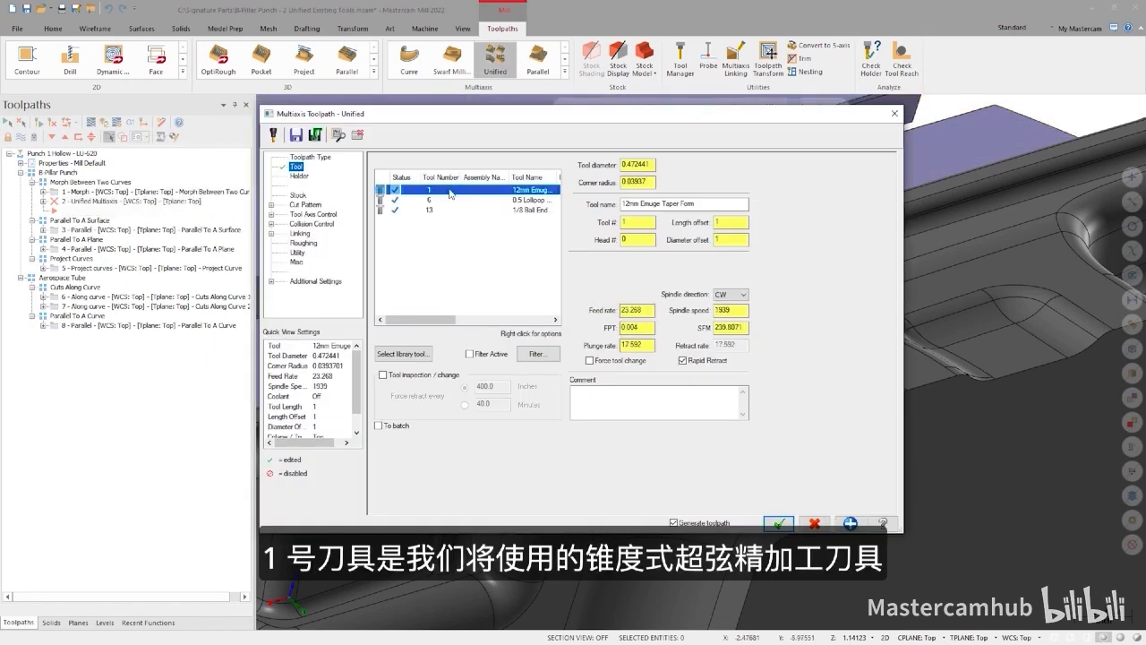
{"action": "left_click", "coordinate": [315, 209]}
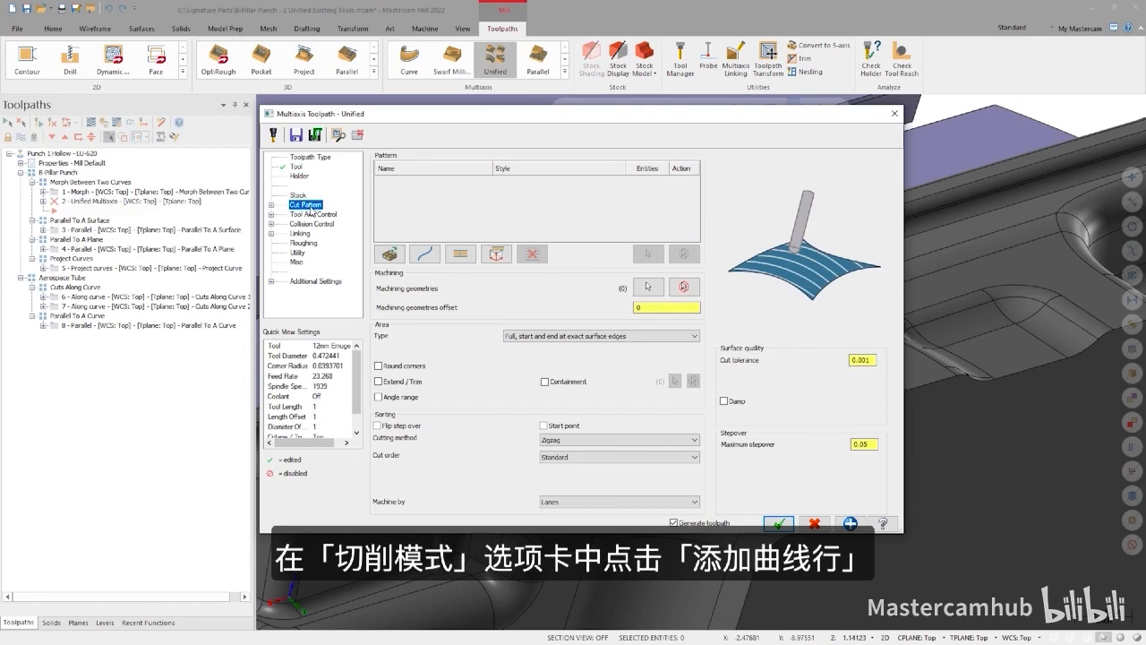
{"action": "left_click", "coordinate": [424, 254]}
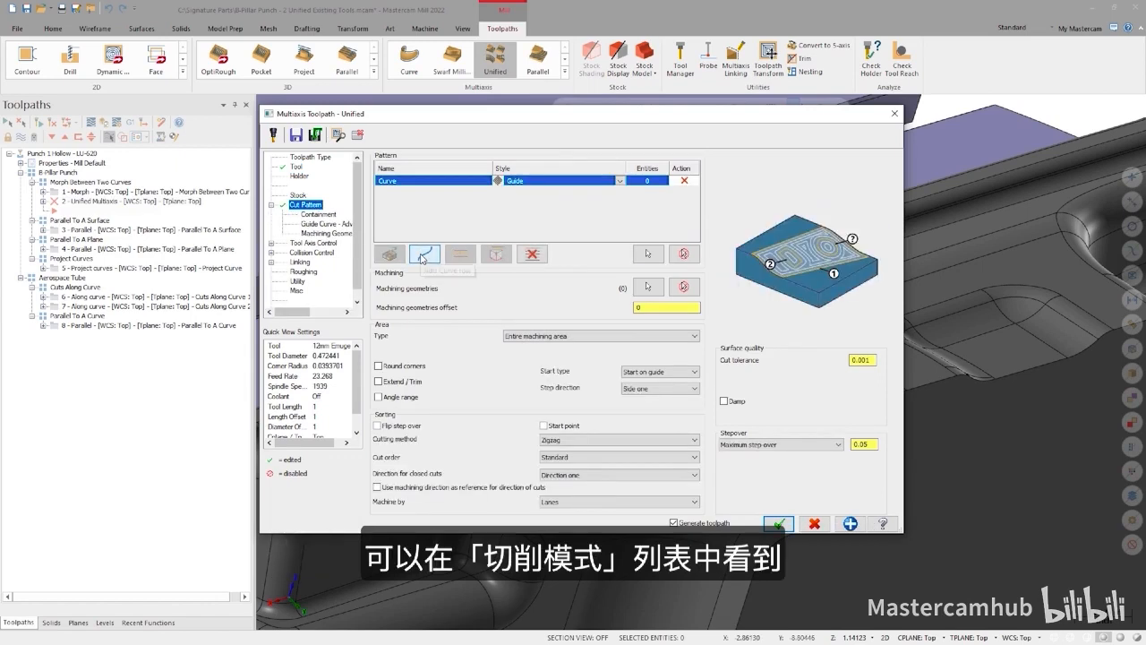
{"action": "left_click", "coordinate": [622, 181]}
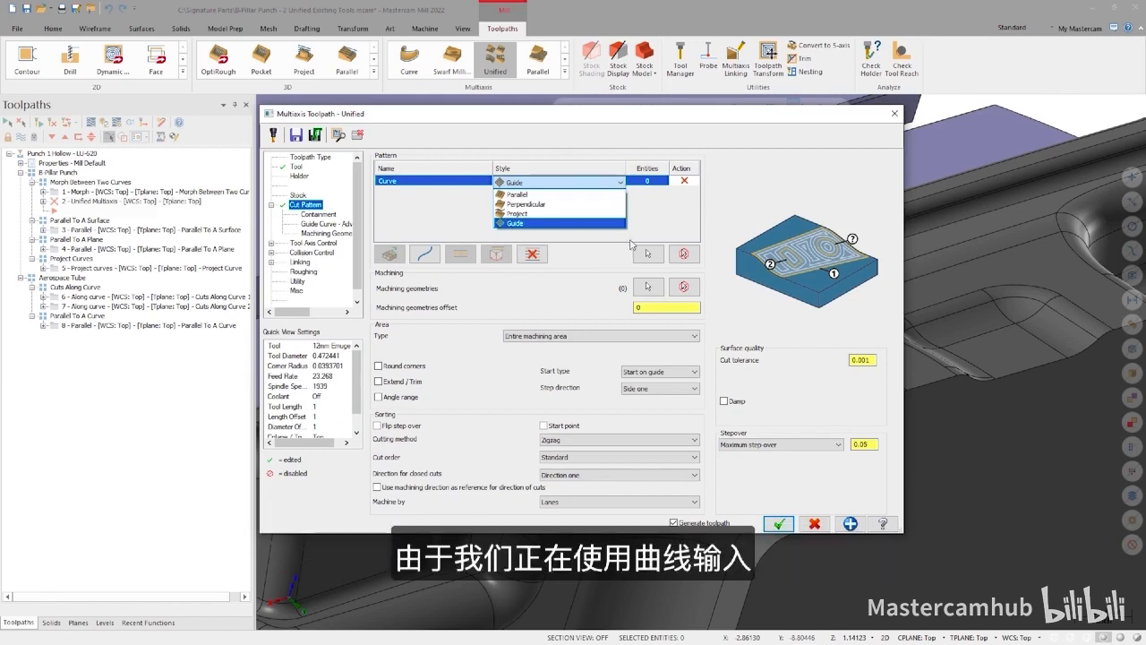
{"action": "left_click", "coordinate": [595, 287]}
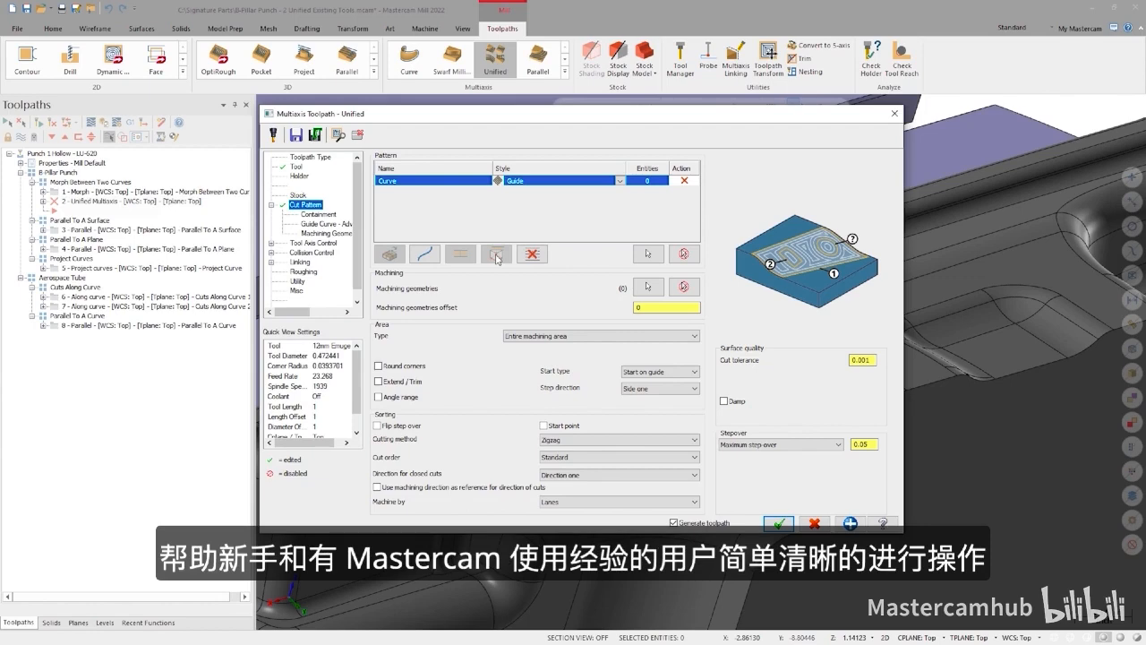
Assign the chain of tangent solid edges along the lower side of the narrow curved ledge to the curve row.
{"action": "left_click", "coordinate": [650, 257]}
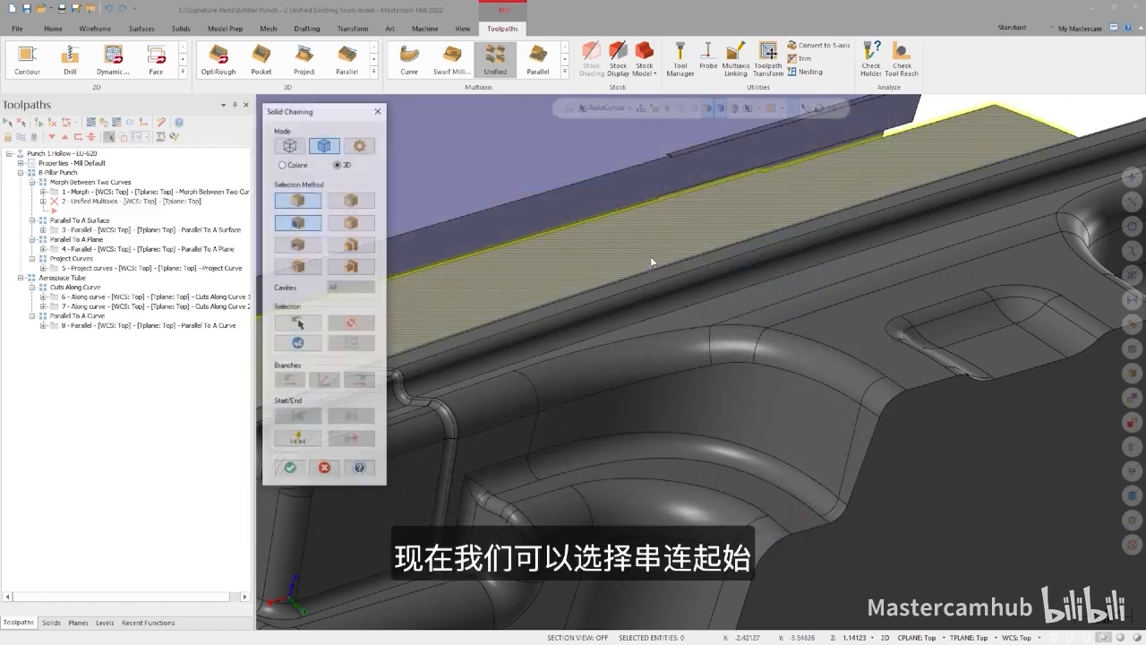
{"action": "left_click", "coordinate": [522, 504], "text": "shift"}
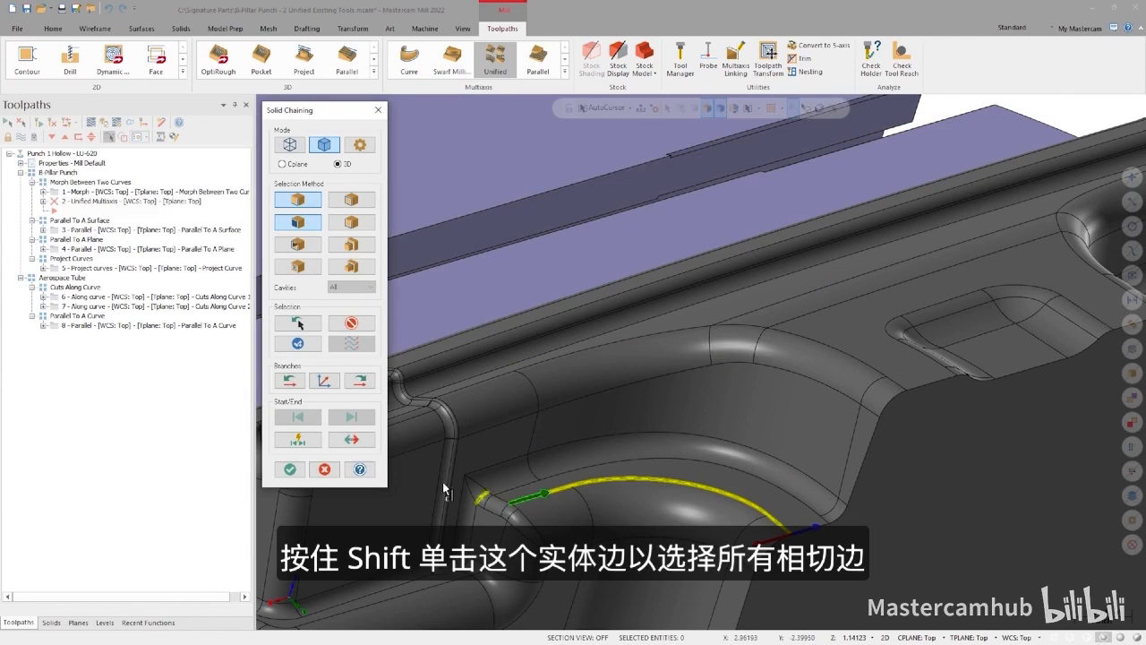
{"action": "left_click", "coordinate": [289, 468]}
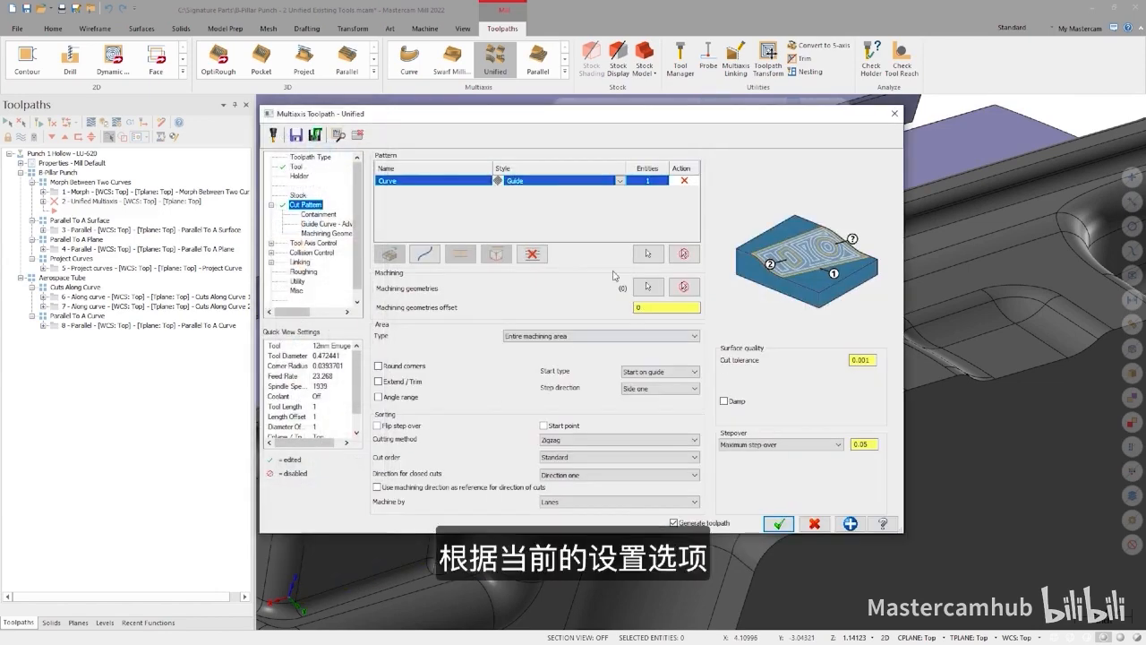
{"action": "left_click", "coordinate": [619, 181]}
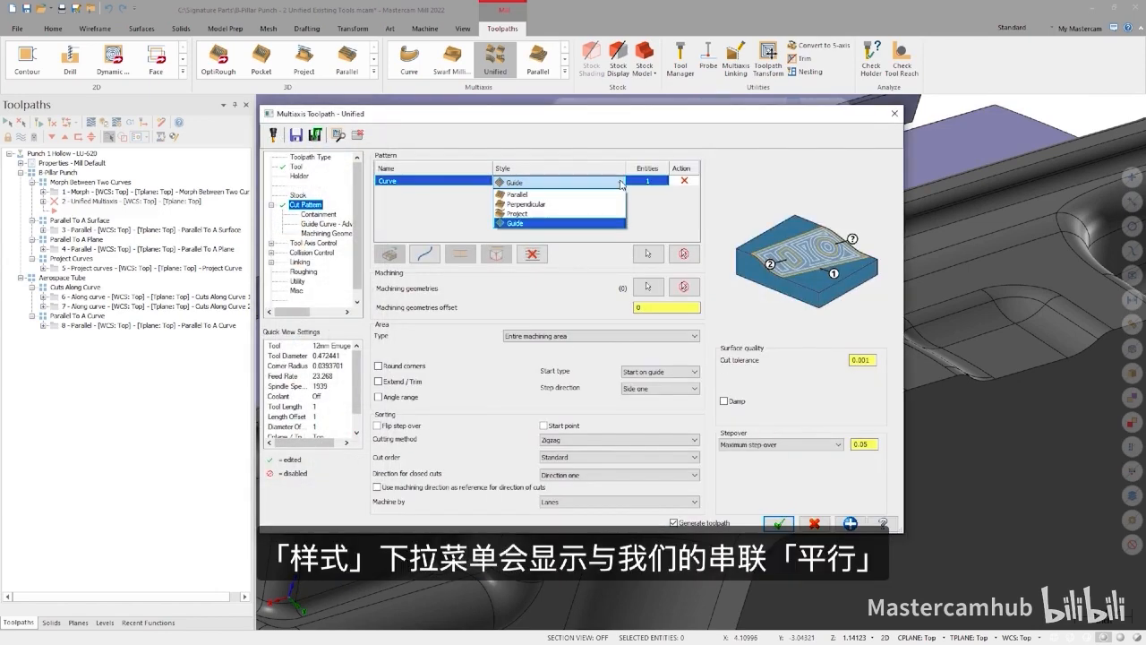
{"action": "left_click", "coordinate": [602, 258]}
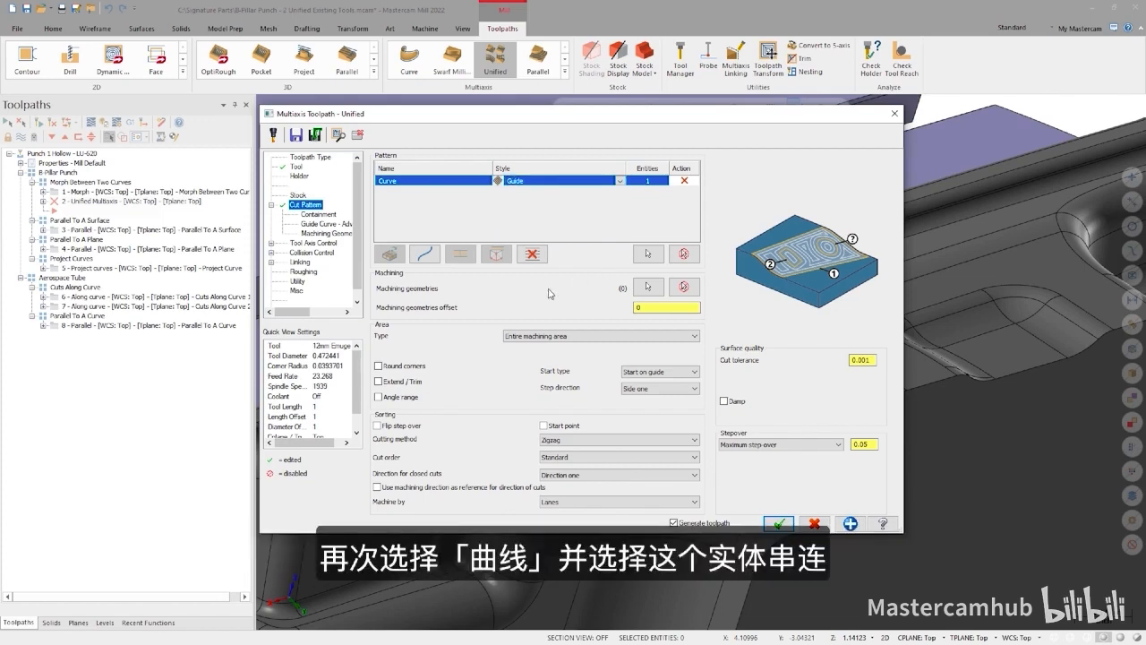
Add a second curve row using the edge along the ledge's upper side, and set the curves' style to Morph.
{"action": "left_click", "coordinate": [424, 255]}
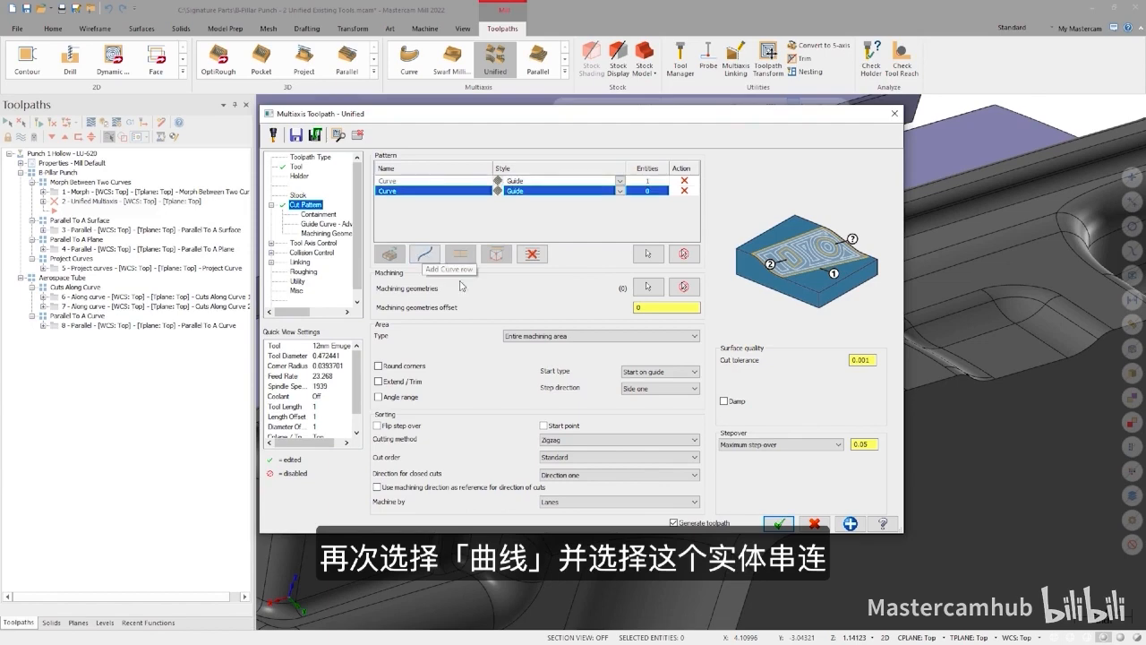
{"action": "left_click", "coordinate": [649, 256]}
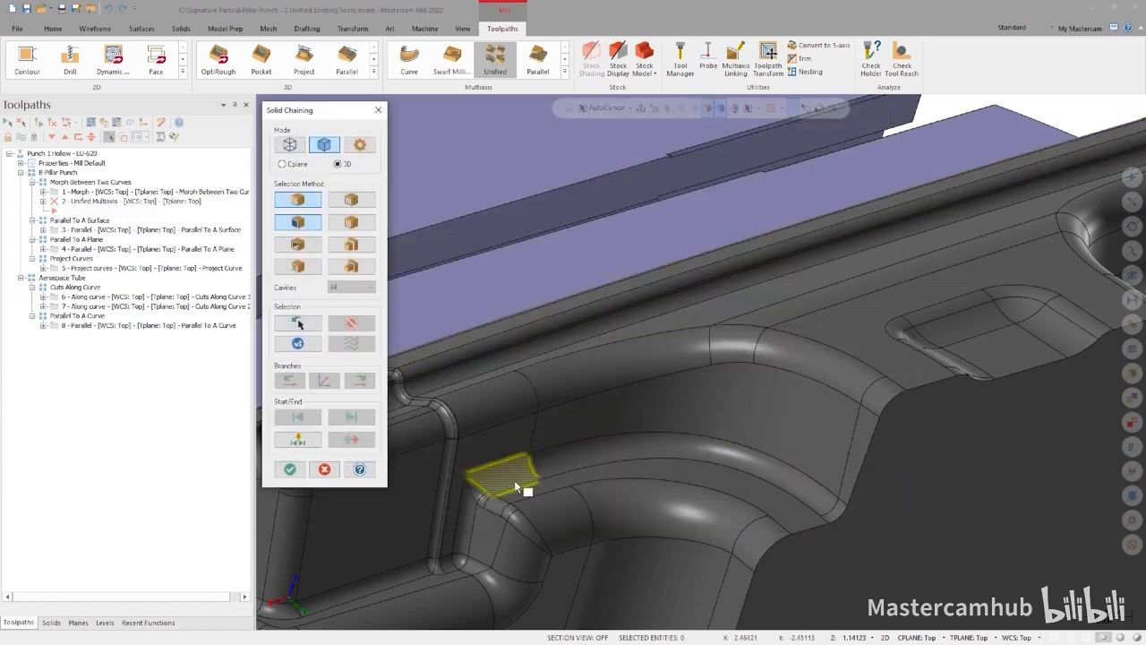
{"action": "left_click", "coordinate": [507, 495]}
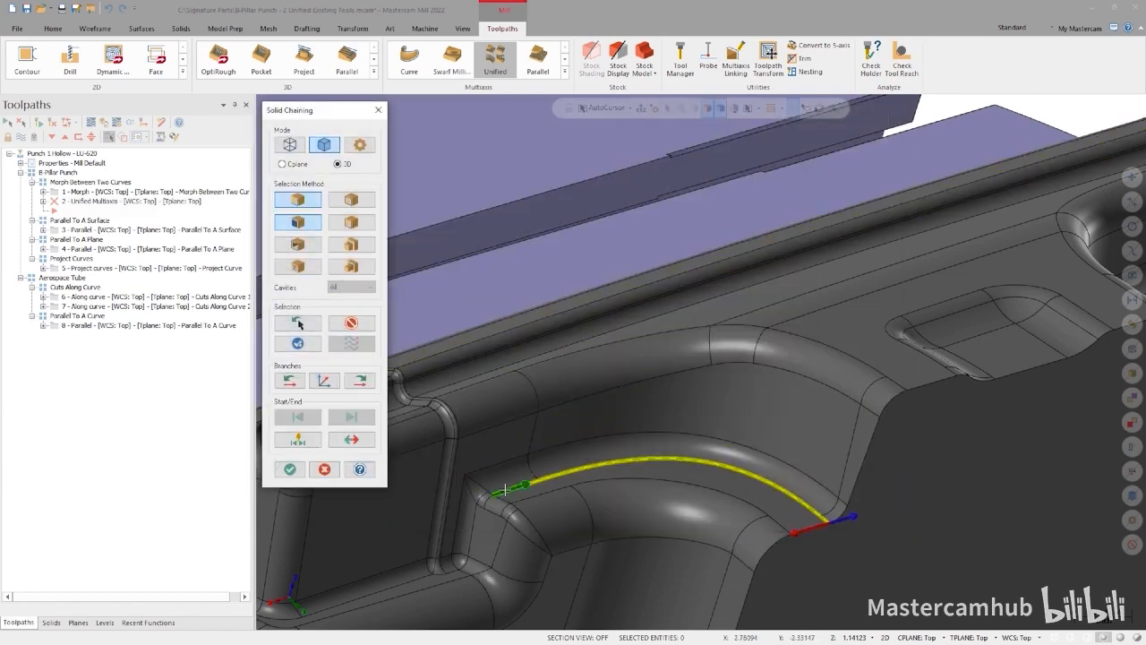
{"action": "left_click", "coordinate": [290, 469]}
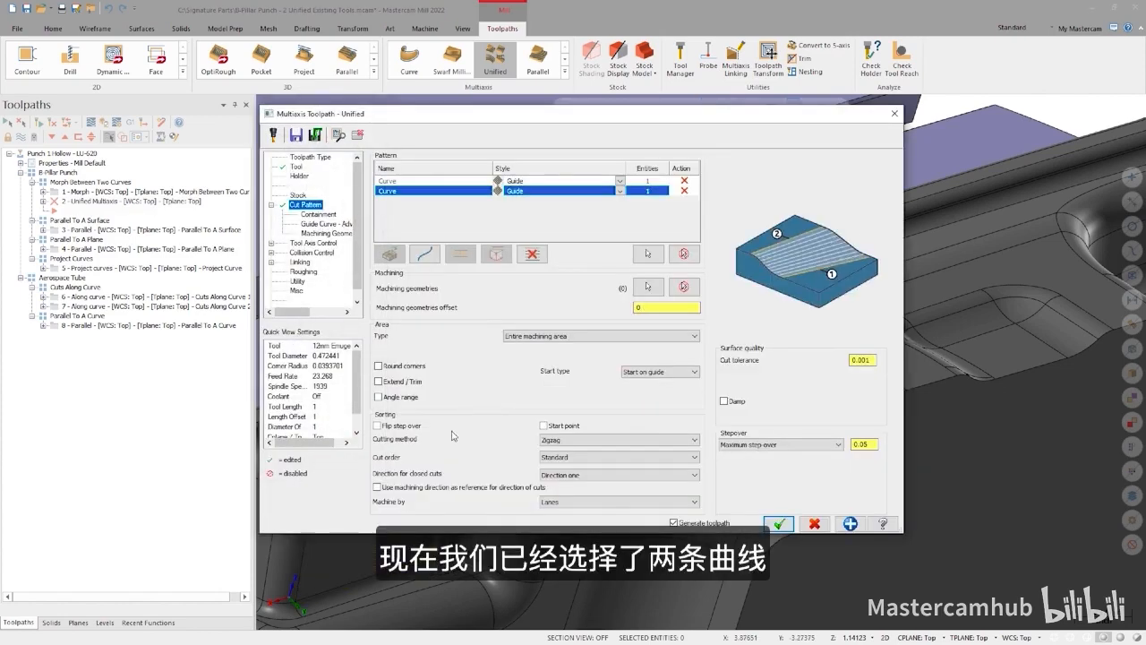
{"action": "left_click", "coordinate": [620, 182]}
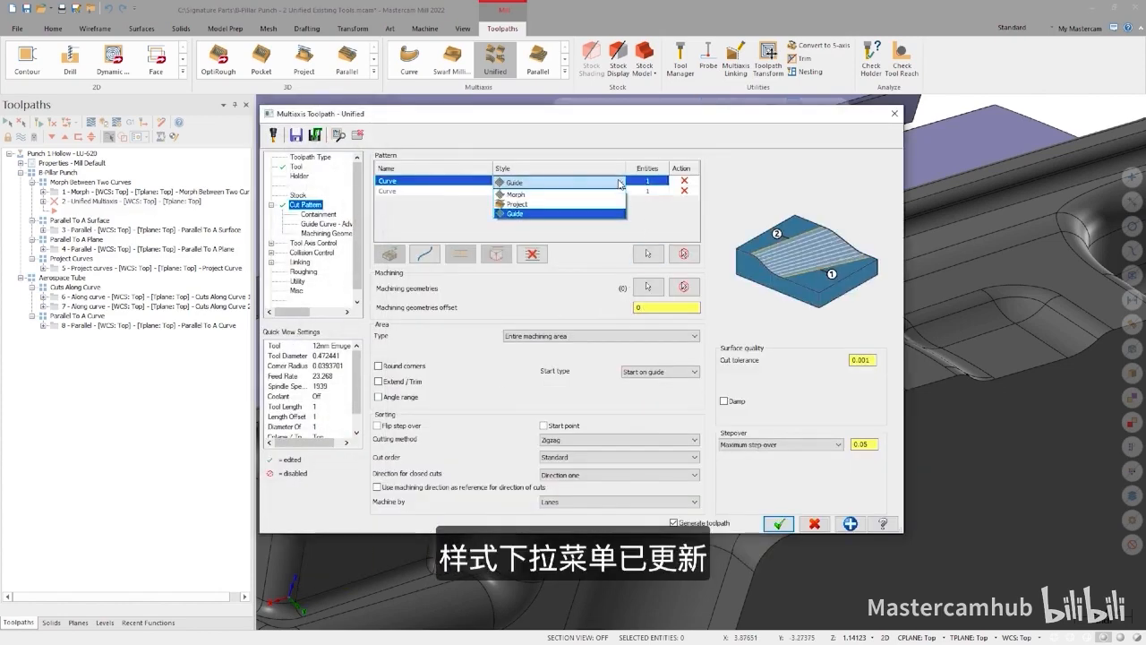
{"action": "left_click", "coordinate": [555, 195]}
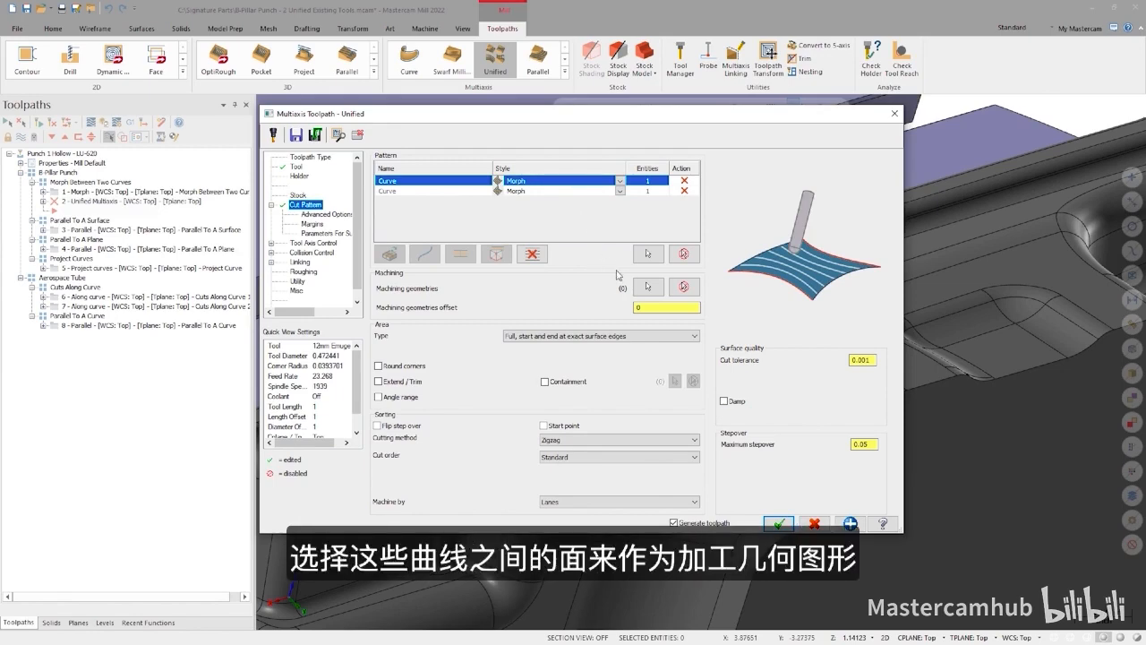
Select the ledge face between the two curves as the machining geometry and generate the toolpath.
{"action": "left_click", "coordinate": [647, 287]}
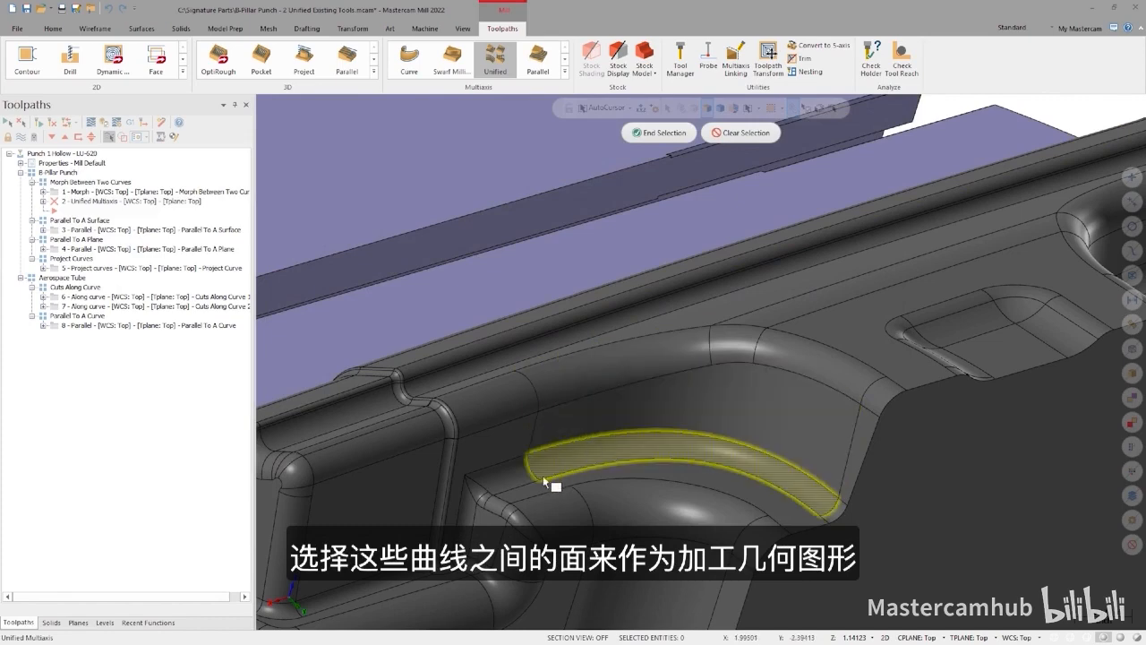
{"action": "left_click", "coordinate": [528, 487]}
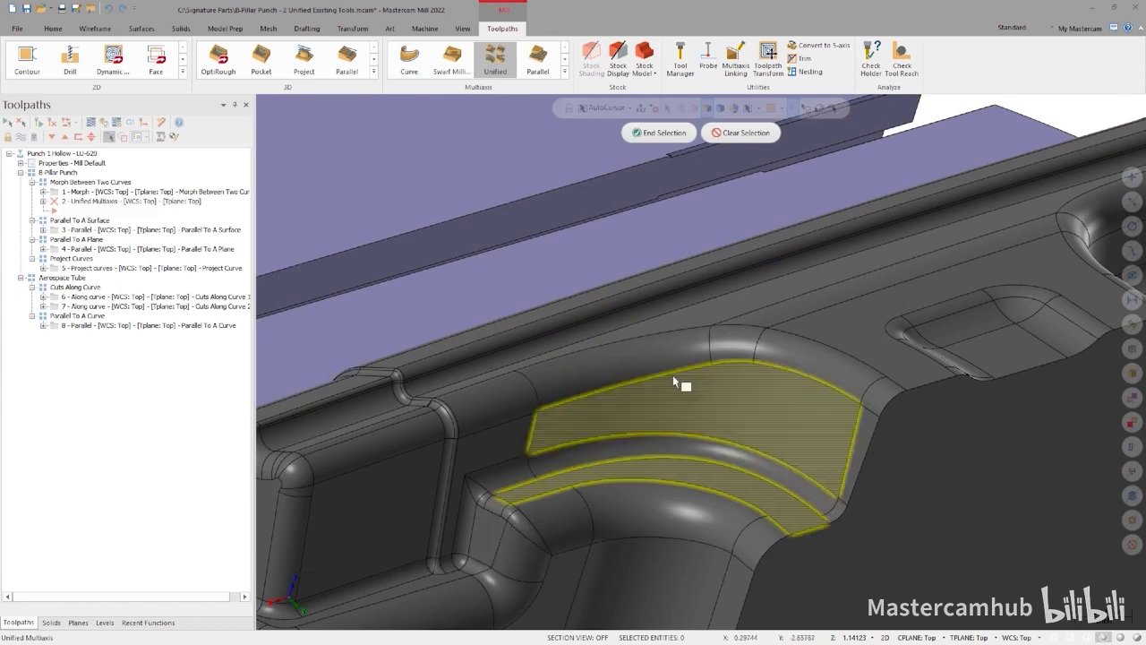
{"action": "left_click", "coordinate": [660, 135]}
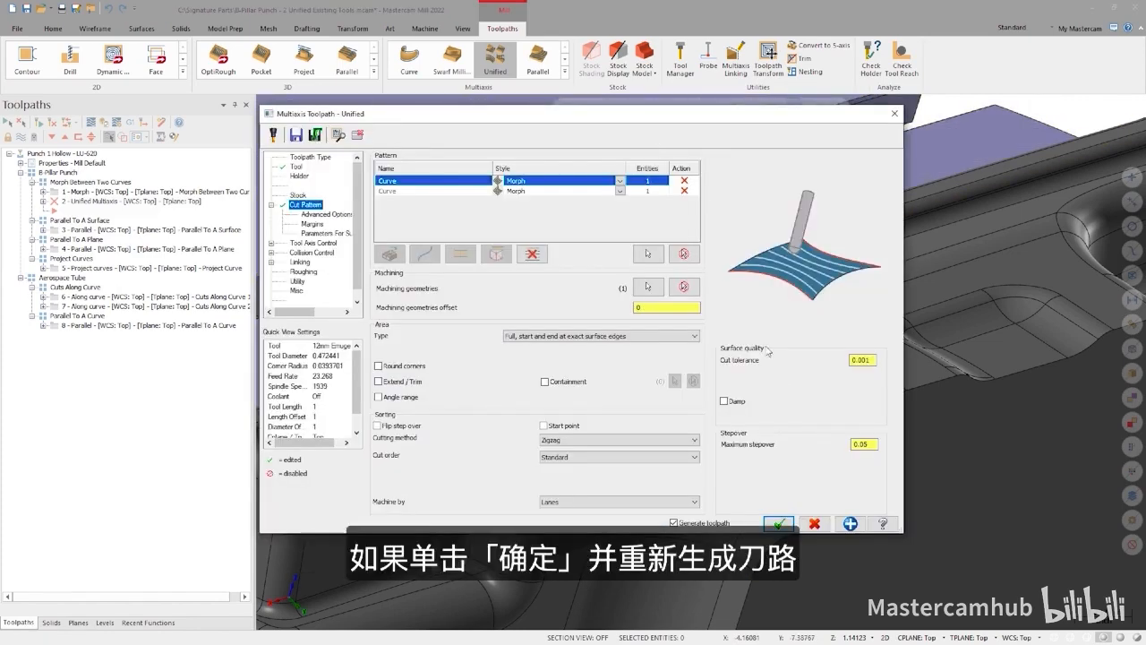
{"action": "left_click", "coordinate": [778, 523]}
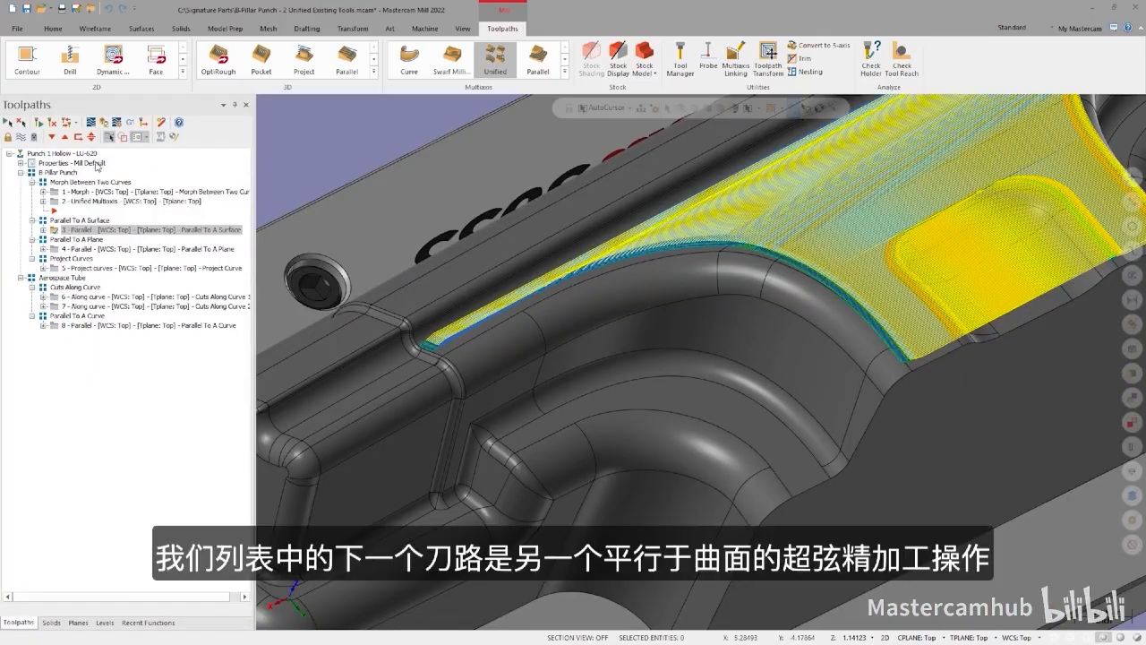
Backplot the existing Parallel To A Surface toolpath, operation 3, to view its tool motion.
{"action": "left_click", "coordinate": [92, 124]}
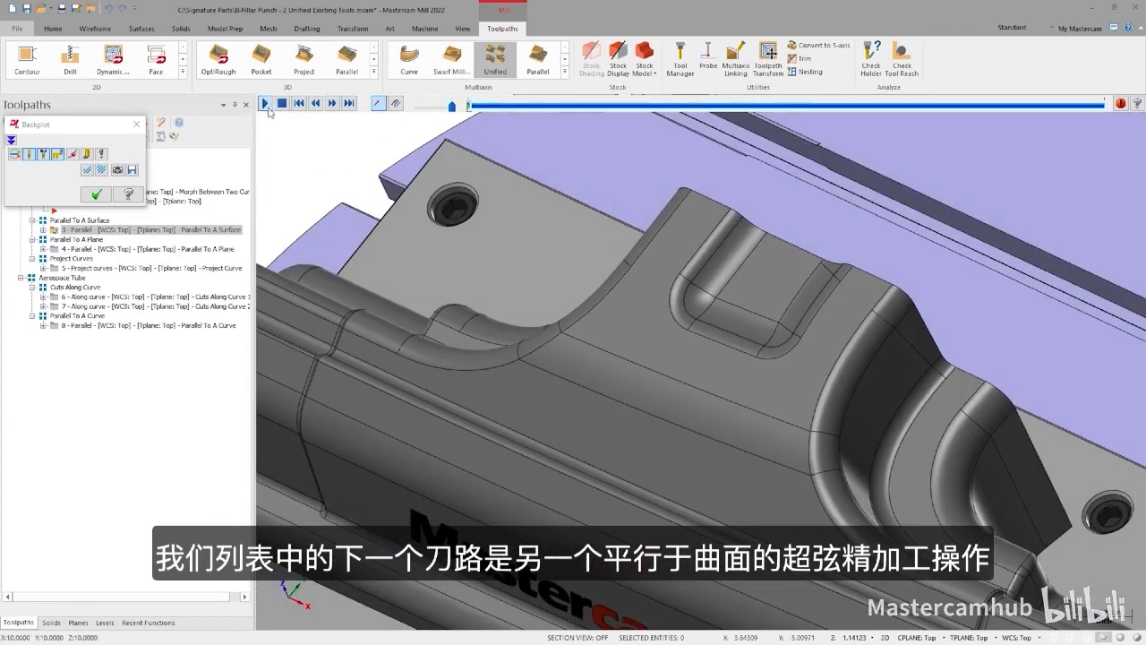
{"action": "left_click", "coordinate": [267, 106]}
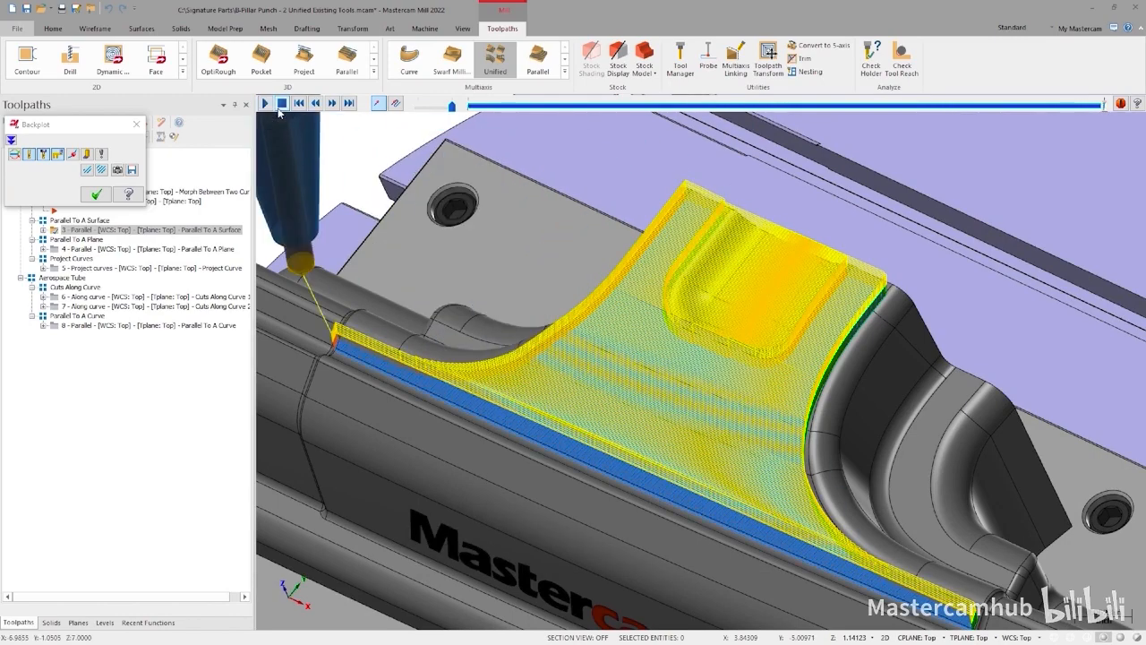
{"action": "left_click", "coordinate": [137, 124]}
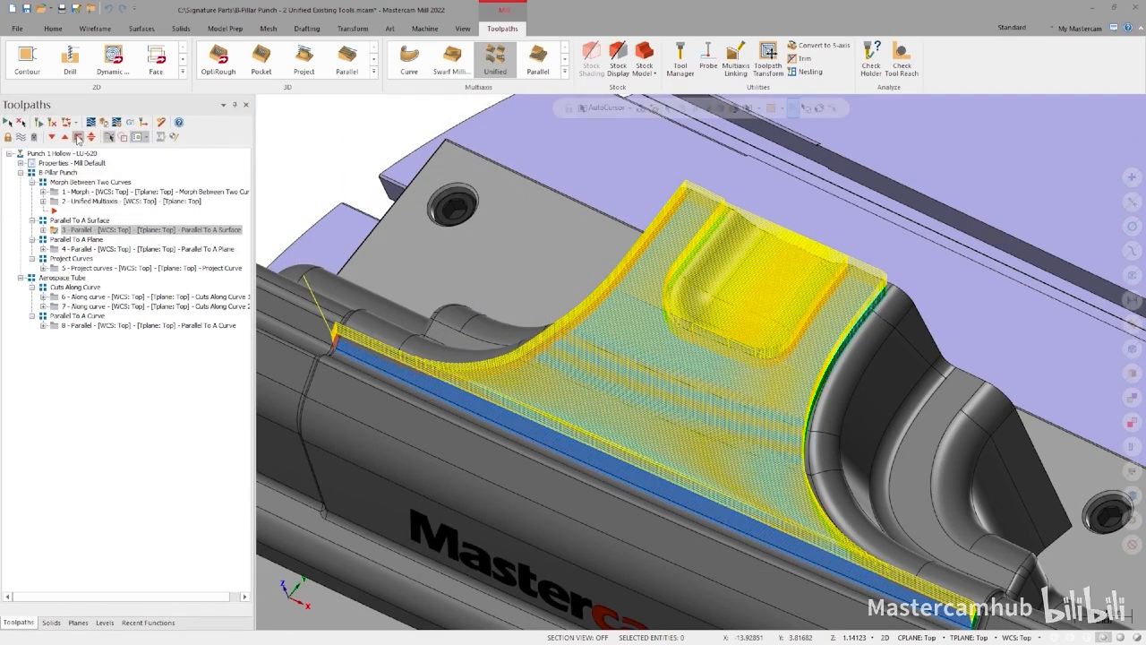
Create another Unified multiaxis toolpath and add a surface row using the long narrow strip face beside the punch's top face.
{"action": "left_click", "coordinate": [496, 61]}
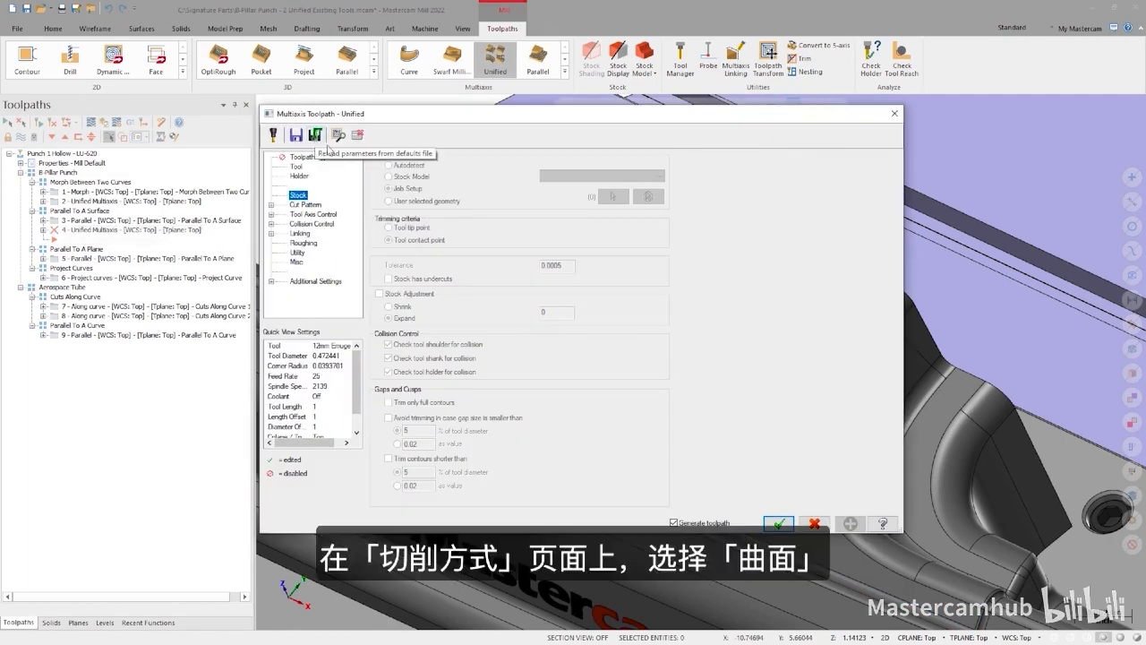
{"action": "left_click", "coordinate": [309, 205]}
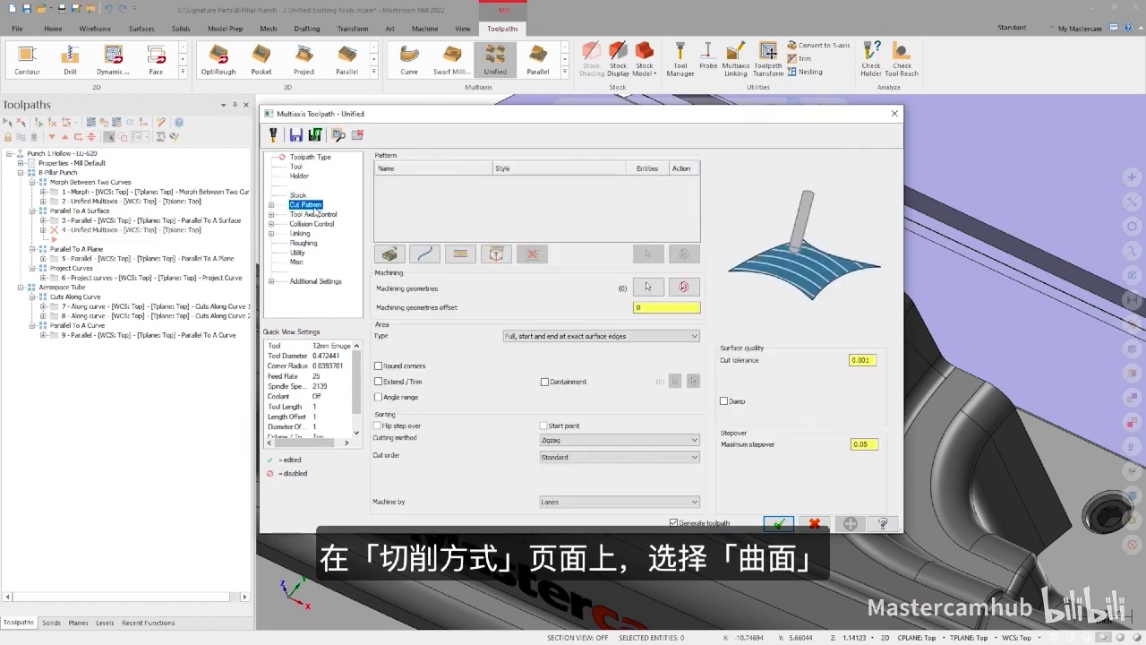
{"action": "left_click", "coordinate": [460, 254]}
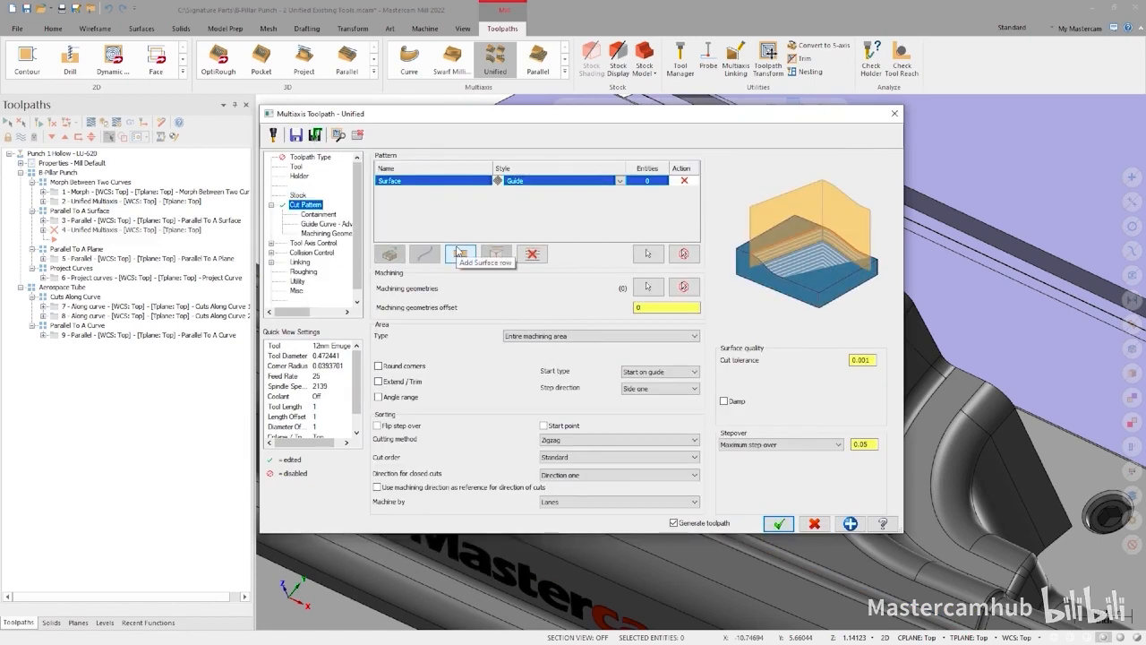
{"action": "left_click", "coordinate": [649, 255]}
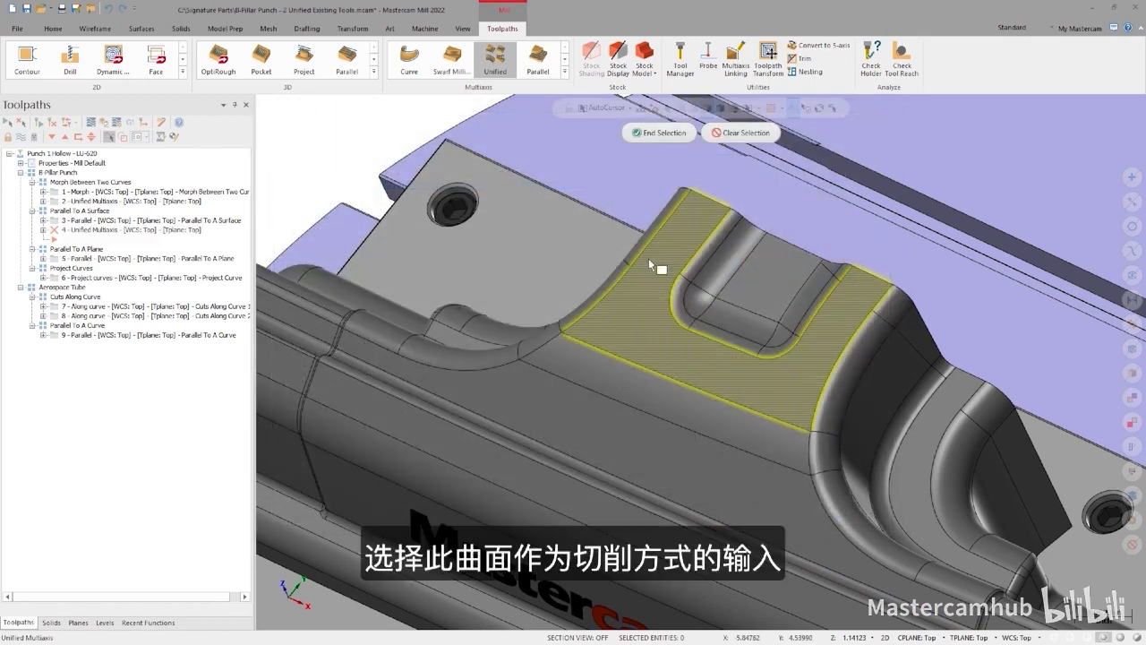
{"action": "middle_click_drag", "start_coordinate": [641, 373], "coordinate": [603, 429]}
{"action": "scroll", "coordinate": [603, 429], "scroll_direction": "up", "scroll_amount": 2}
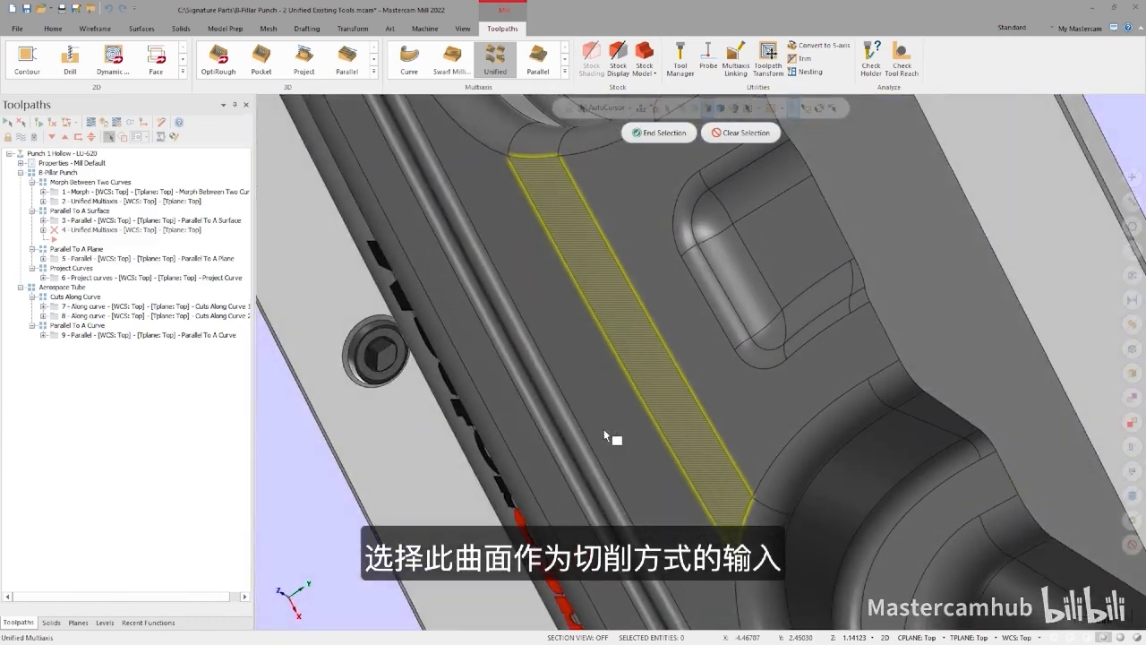
{"action": "left_click", "coordinate": [643, 287]}
{"action": "left_click", "coordinate": [660, 133]}
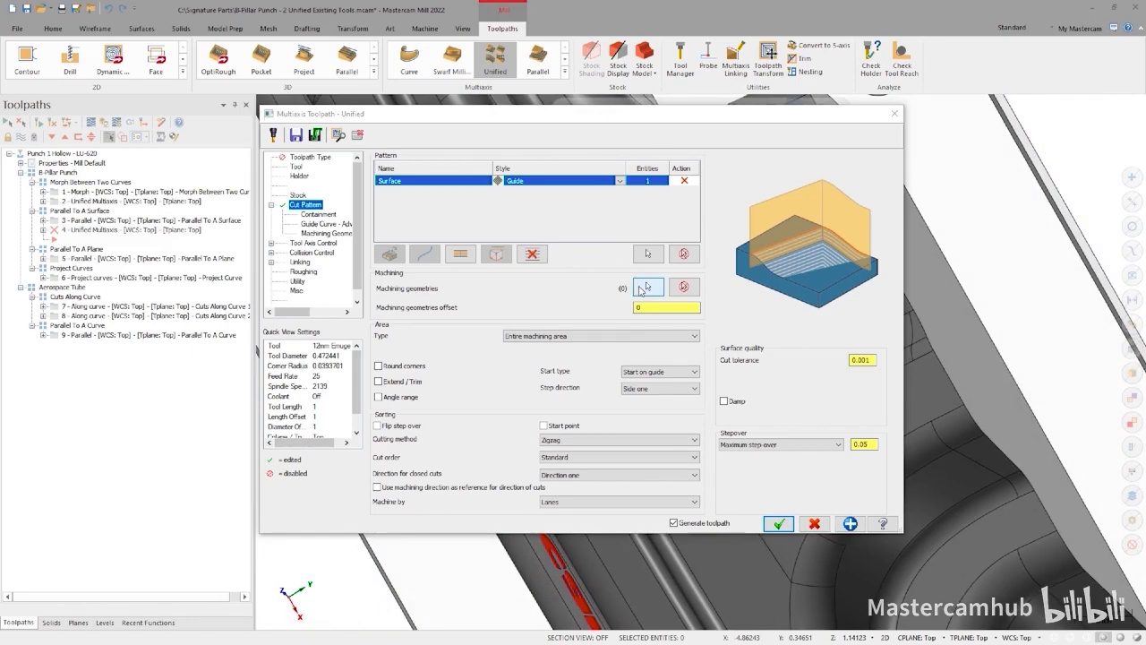
Select the narrow strip face and the two faces adjoining it as the machining geometry.
{"action": "left_click", "coordinate": [641, 287]}
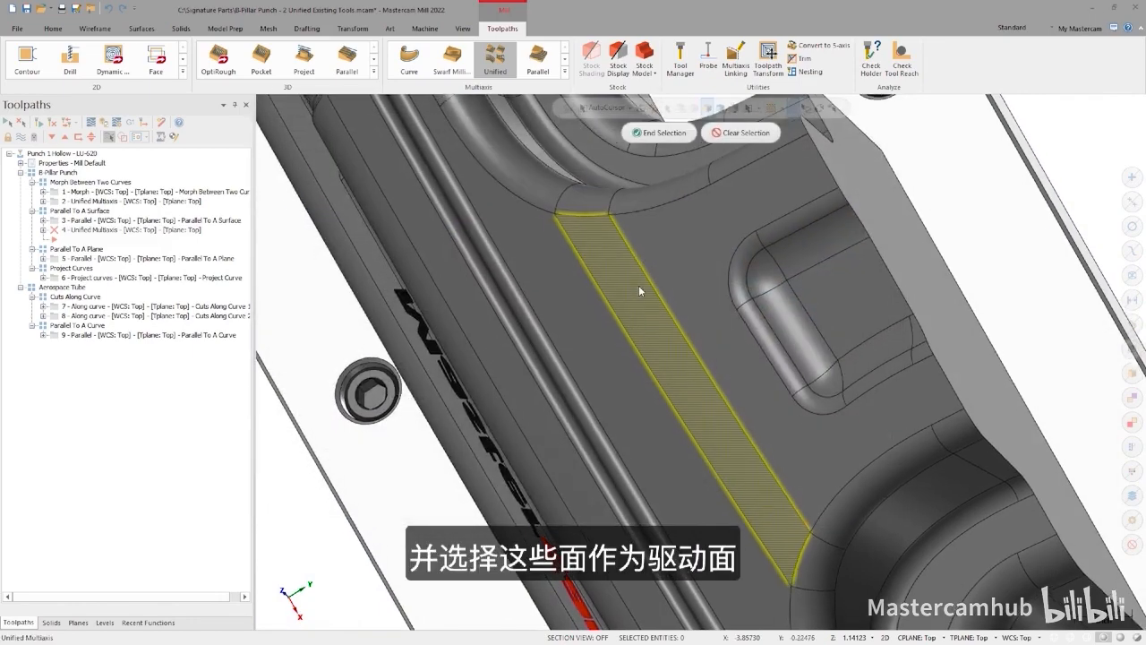
{"action": "scroll", "coordinate": [621, 363], "scroll_direction": "up", "scroll_amount": 3}
{"action": "left_click", "coordinate": [712, 316]}
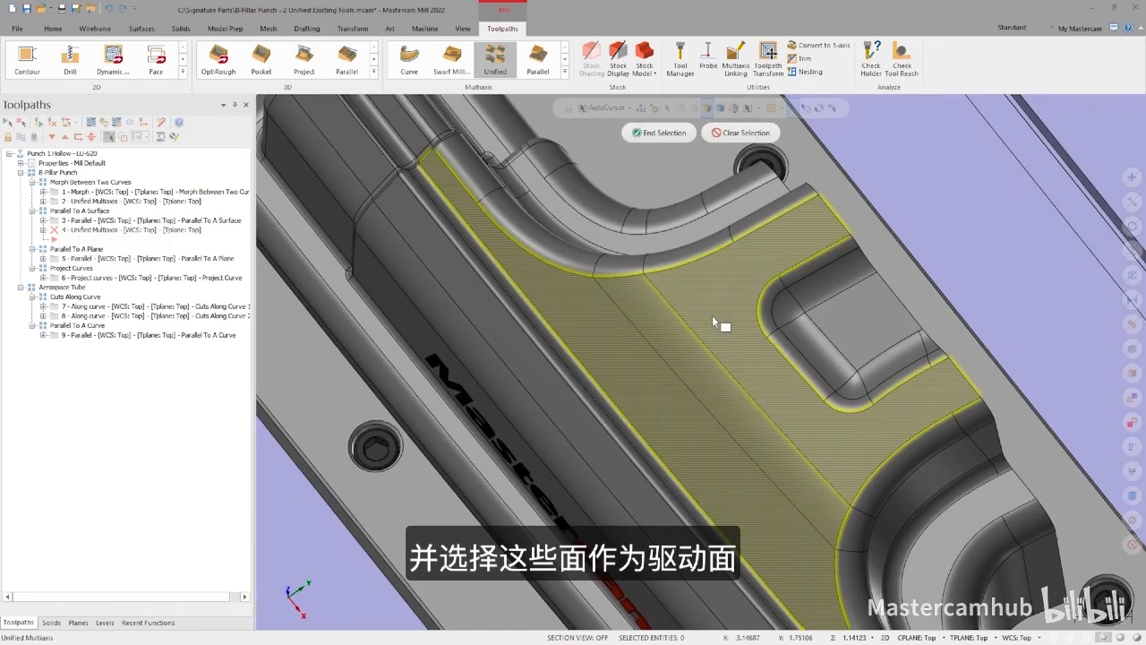
{"action": "left_click", "coordinate": [661, 133]}
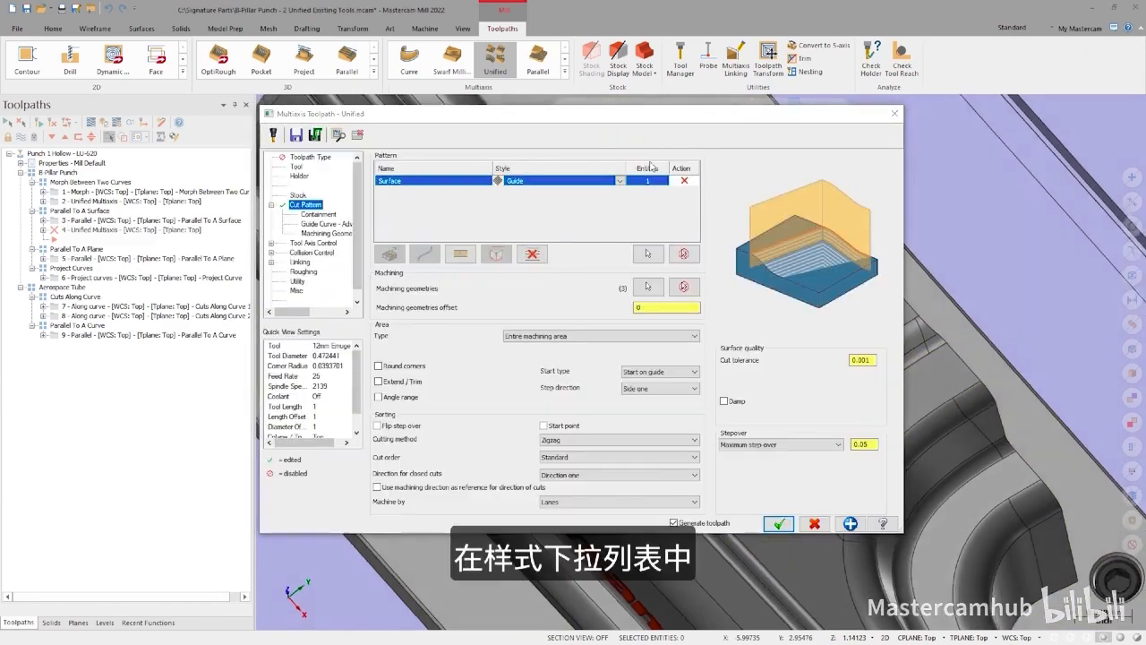
Set the surface row's cut pattern style to Parallel.
{"action": "left_click", "coordinate": [620, 183]}
{"action": "left_click", "coordinate": [620, 183]}
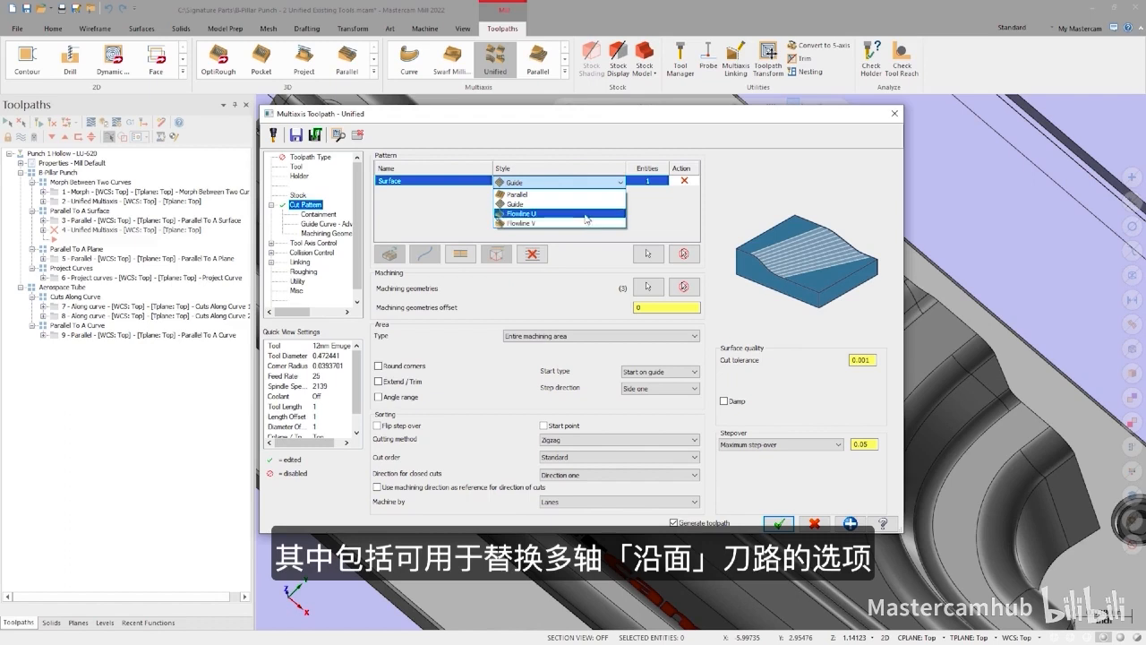
{"action": "left_click", "coordinate": [587, 194]}
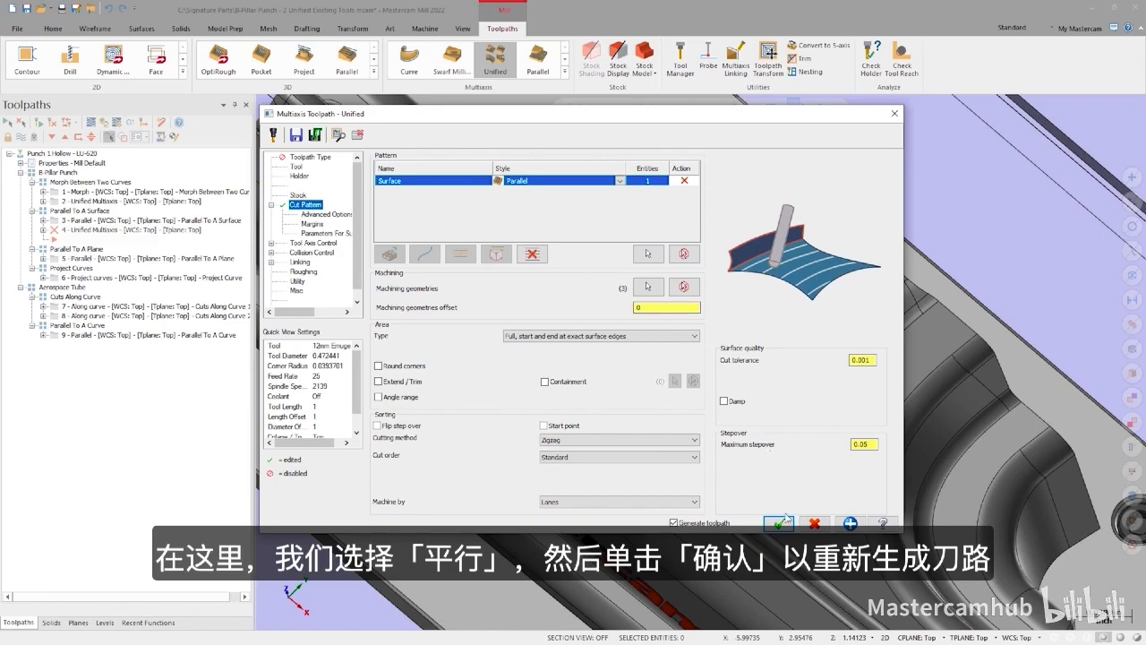
Generate the Unified toolpath with the Parallel surface pattern and backplot its tool motion.
{"action": "left_click", "coordinate": [778, 522]}
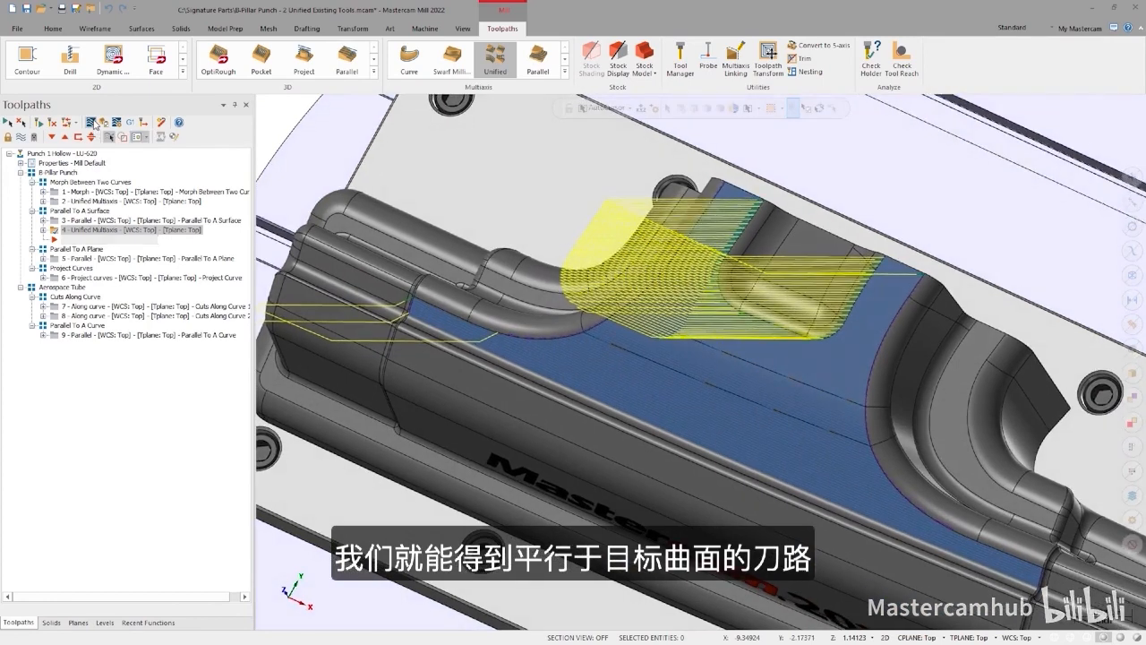
{"action": "left_click", "coordinate": [95, 124]}
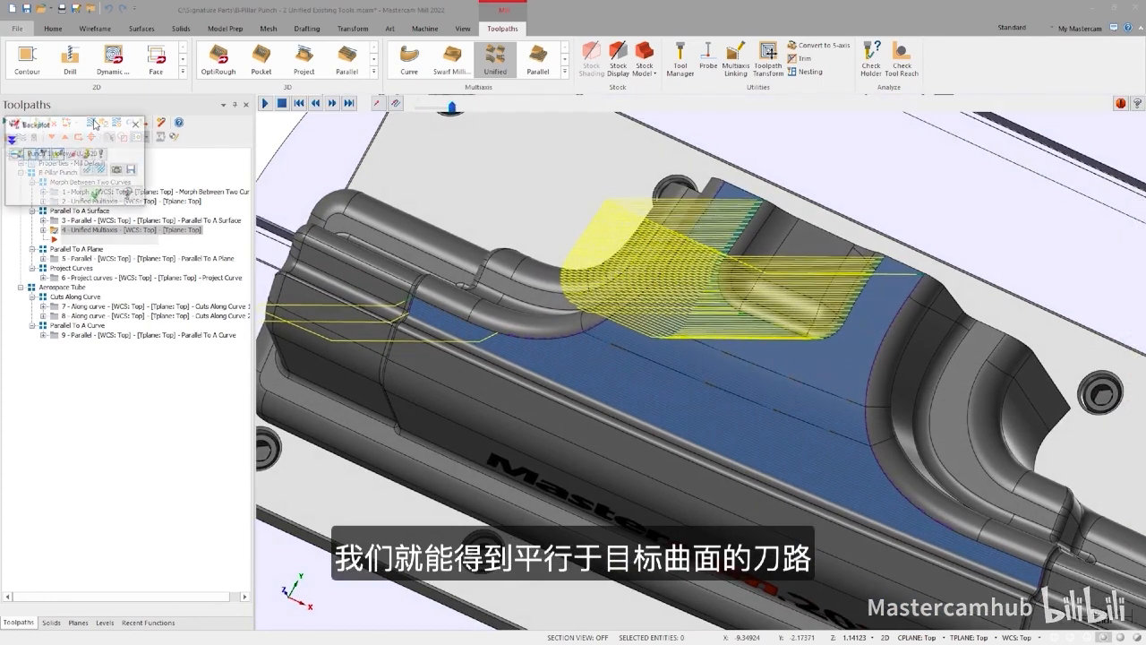
{"action": "left_click", "coordinate": [267, 104]}
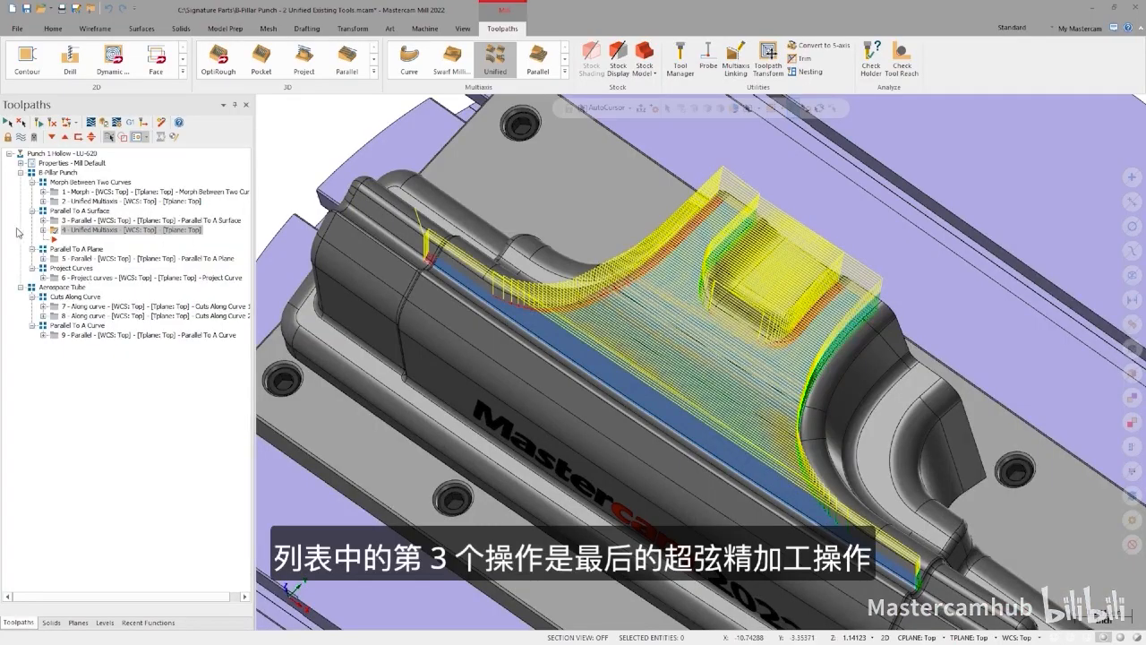
Backplot the existing Parallel To A Plane toolpath, operation 5, to view its tool motion.
{"action": "left_click", "coordinate": [65, 259]}
{"action": "left_click", "coordinate": [91, 123]}
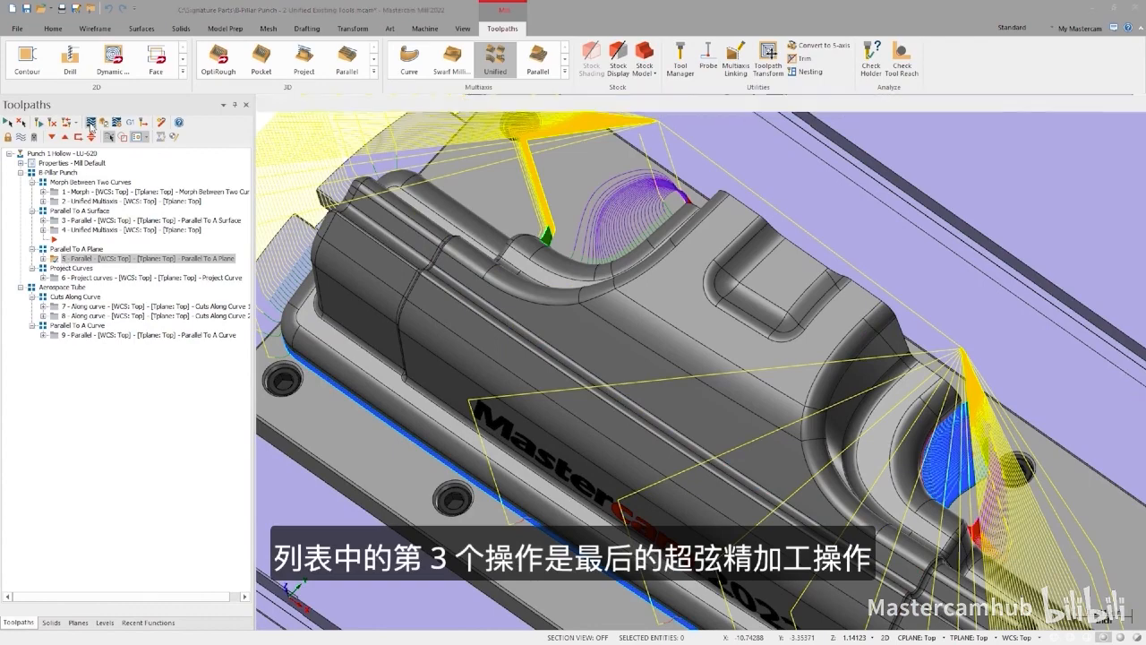
{"action": "left_click", "coordinate": [266, 103]}
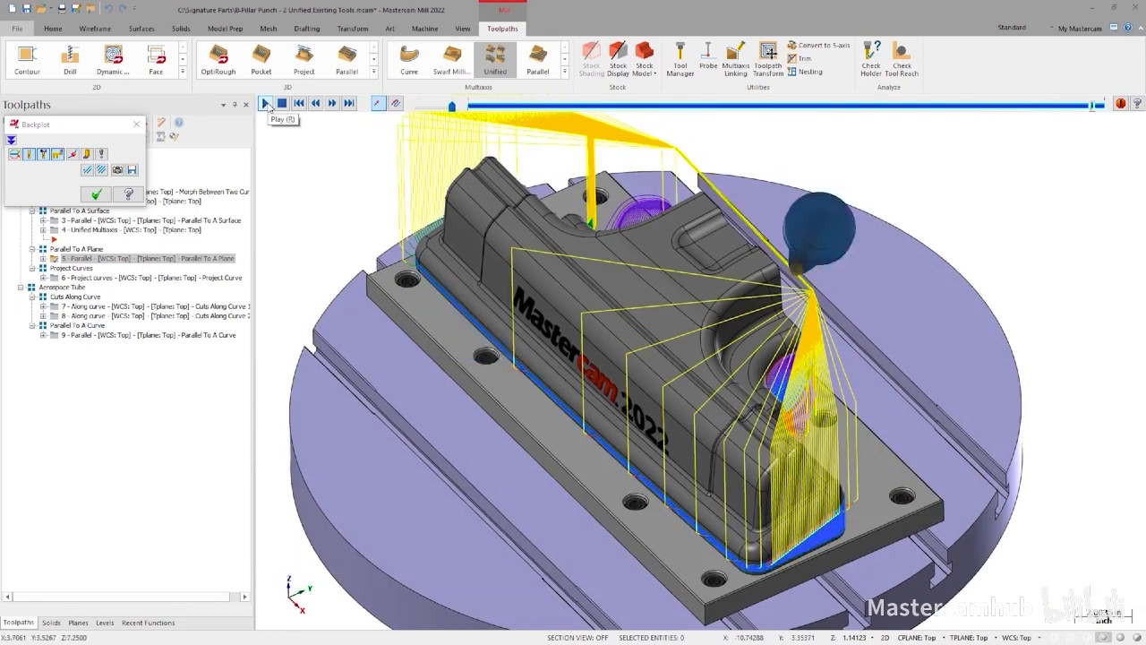
{"action": "left_click", "coordinate": [134, 126]}
Create a Unified multiaxis toolpath after operation 5 with reloaded default parameters and add a plane row to its cut pattern.
{"action": "left_click", "coordinate": [78, 137]}
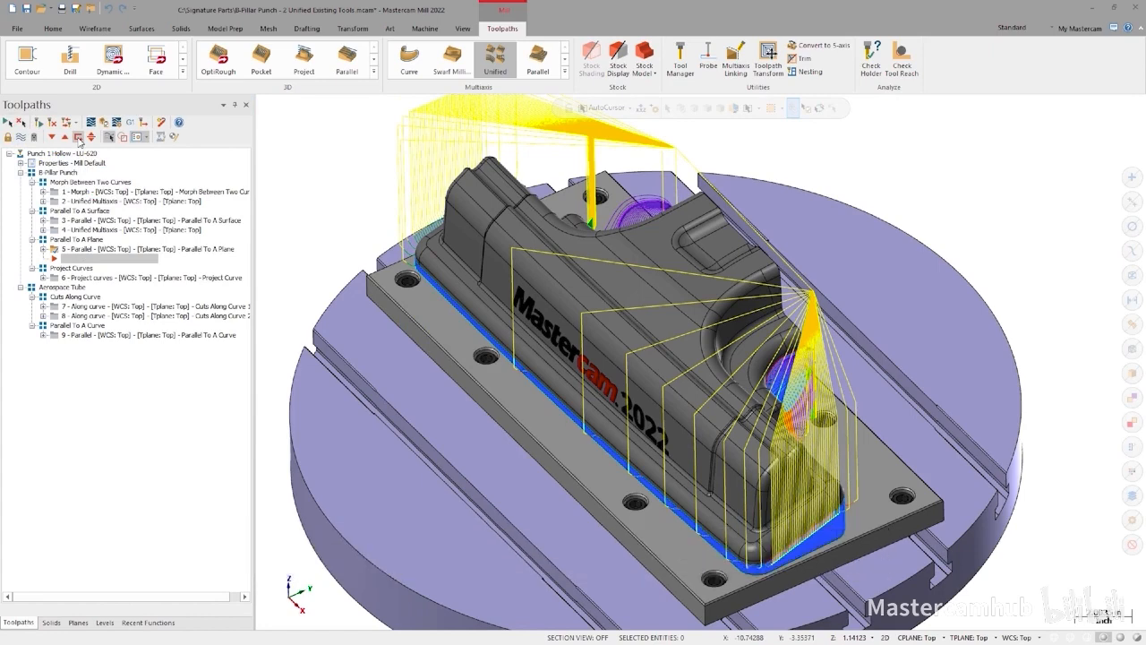
{"action": "left_click", "coordinate": [496, 64]}
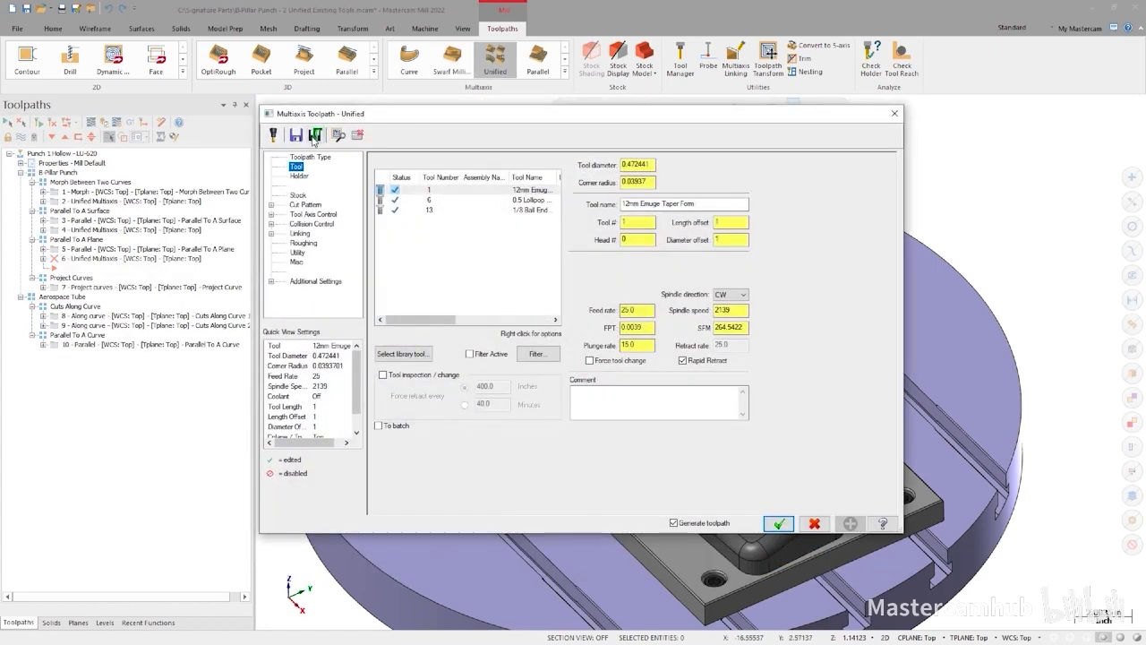
{"action": "left_click", "coordinate": [314, 135]}
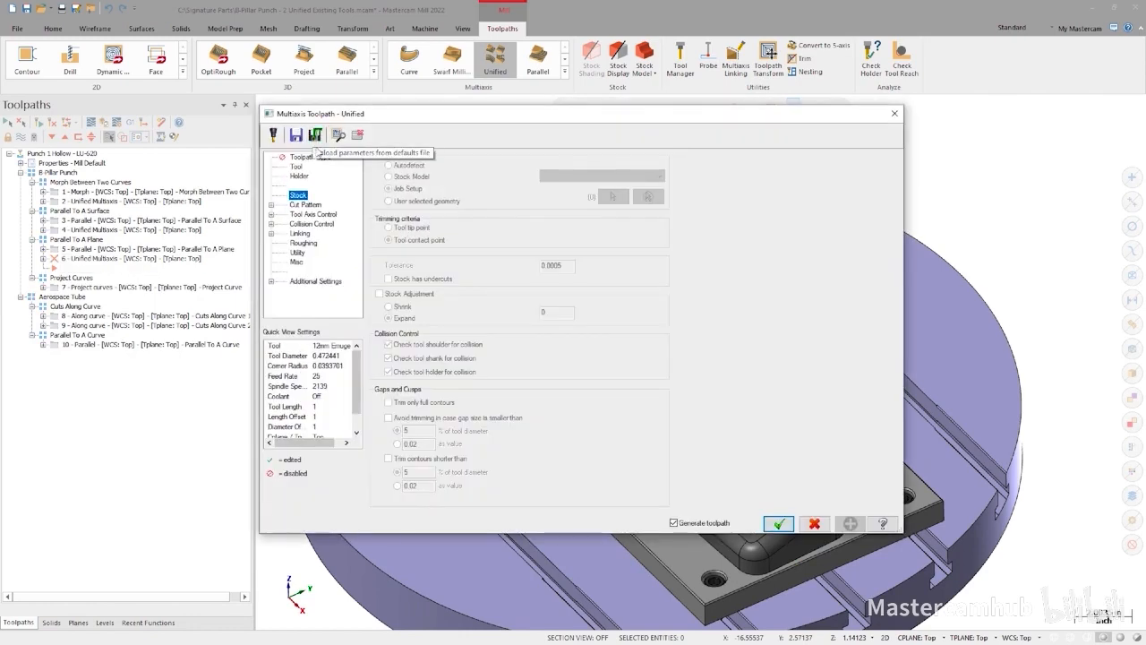
{"action": "left_click", "coordinate": [307, 207]}
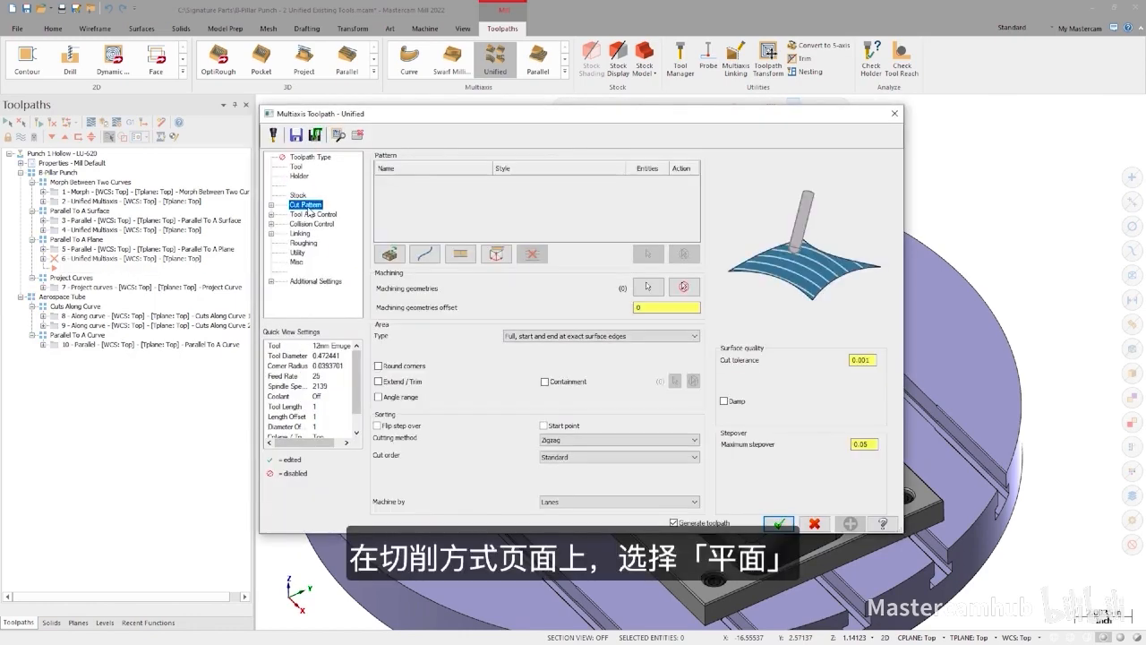
{"action": "left_click", "coordinate": [498, 257]}
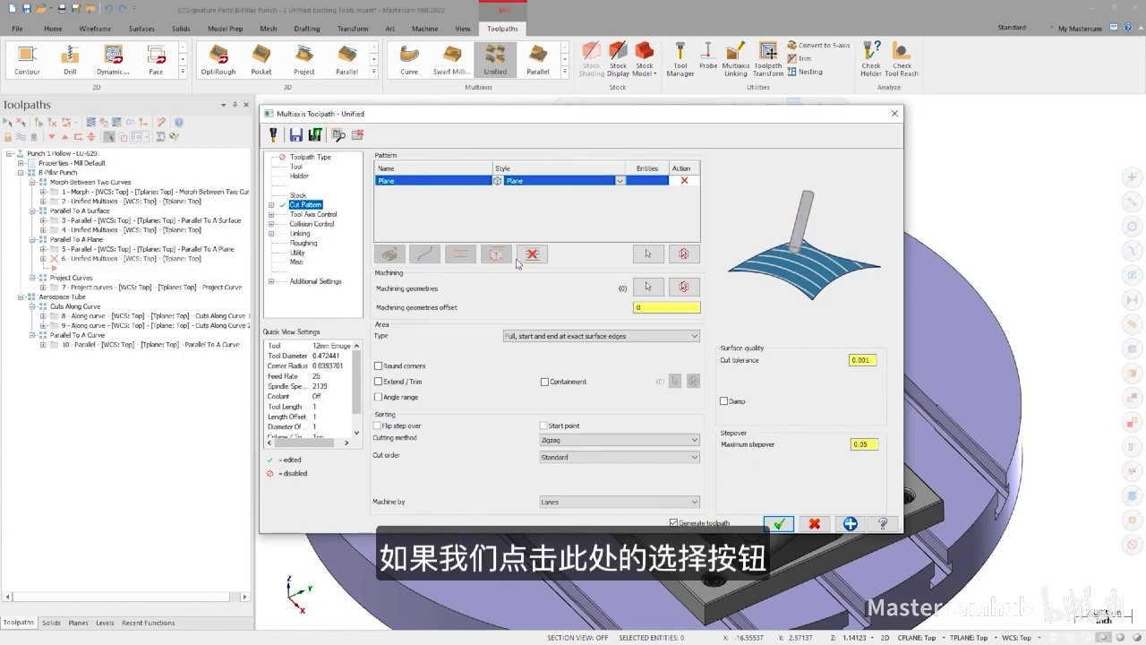
Review the selectable planes and set the plane row's cut pattern style to WCS Z.
{"action": "left_click", "coordinate": [649, 253]}
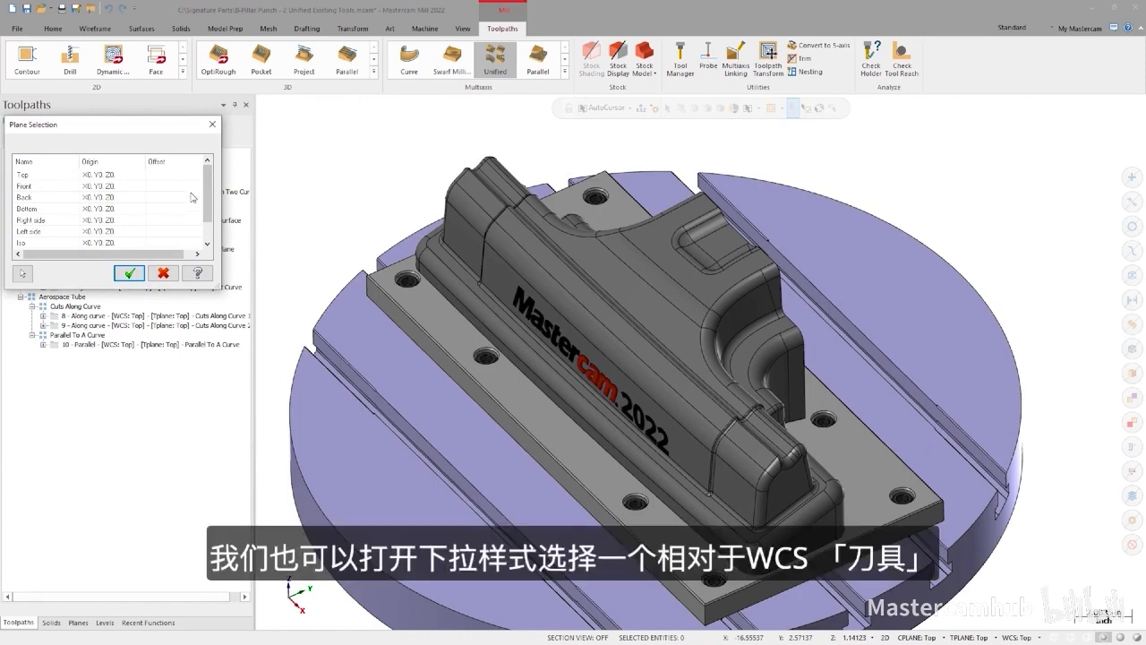
{"action": "left_click", "coordinate": [129, 274]}
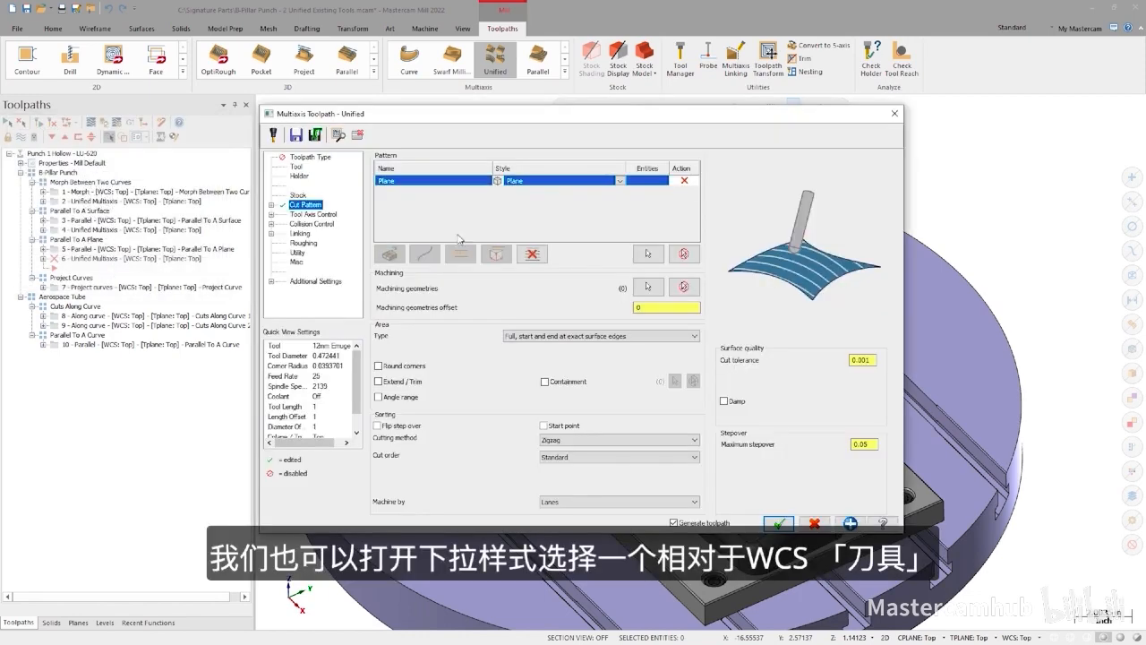
{"action": "left_click", "coordinate": [618, 182]}
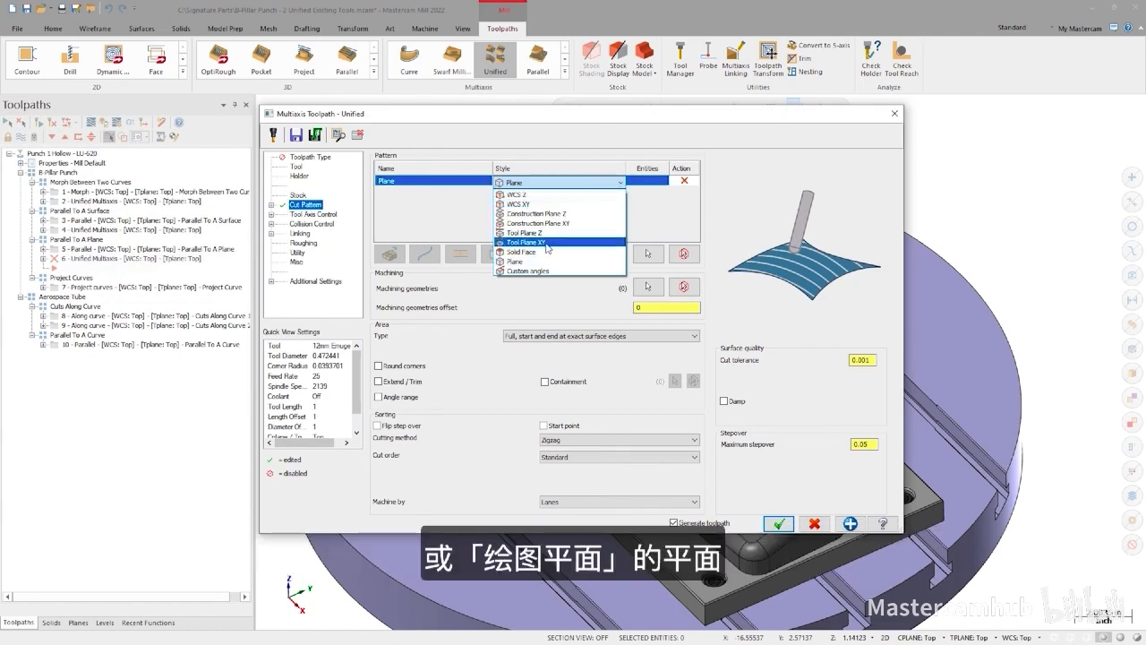
{"action": "left_click", "coordinate": [556, 292]}
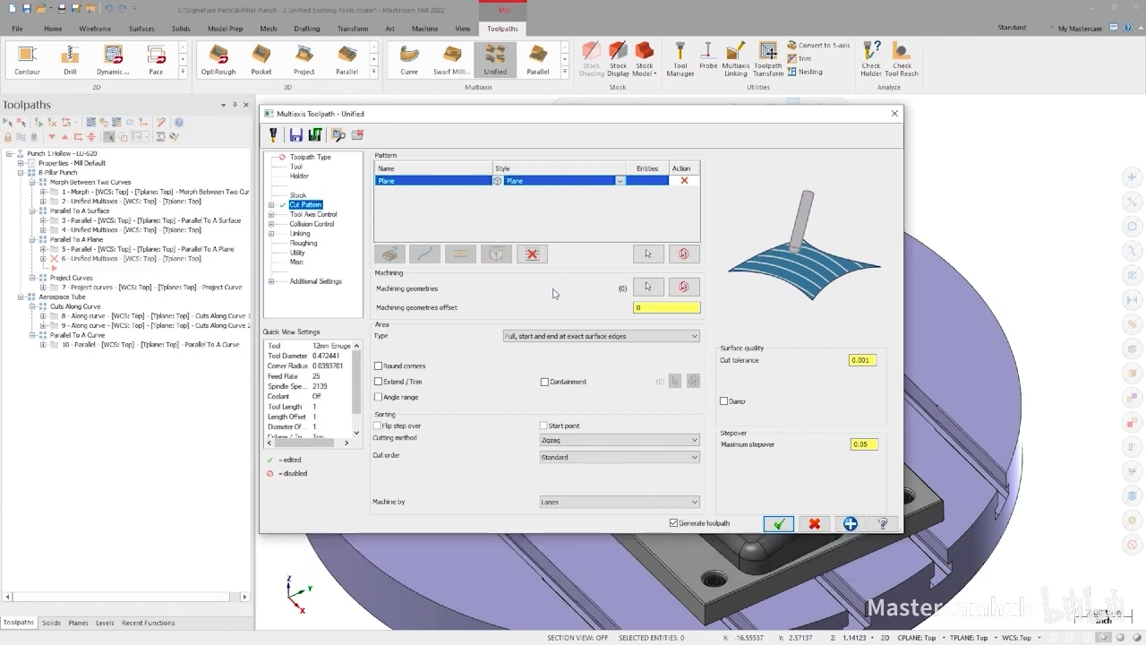
{"action": "left_click", "coordinate": [620, 182]}
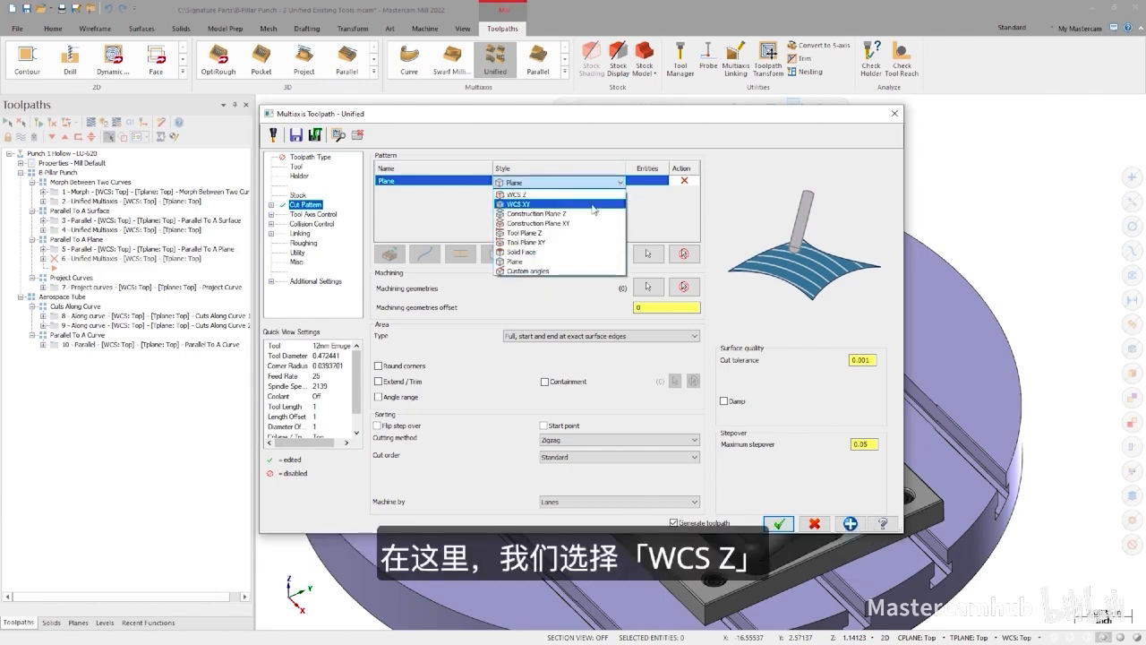
{"action": "left_click", "coordinate": [563, 194]}
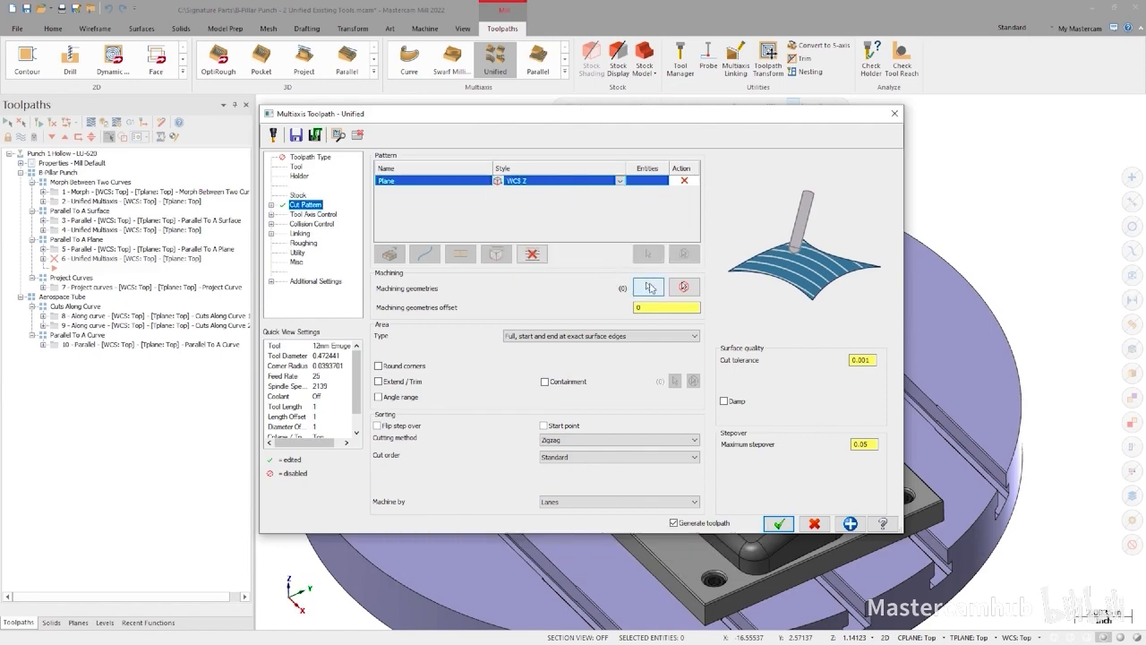
Select the upright wall faces around the punch's base, including the curved recess, as the machining geometry.
{"action": "left_click", "coordinate": [649, 286]}
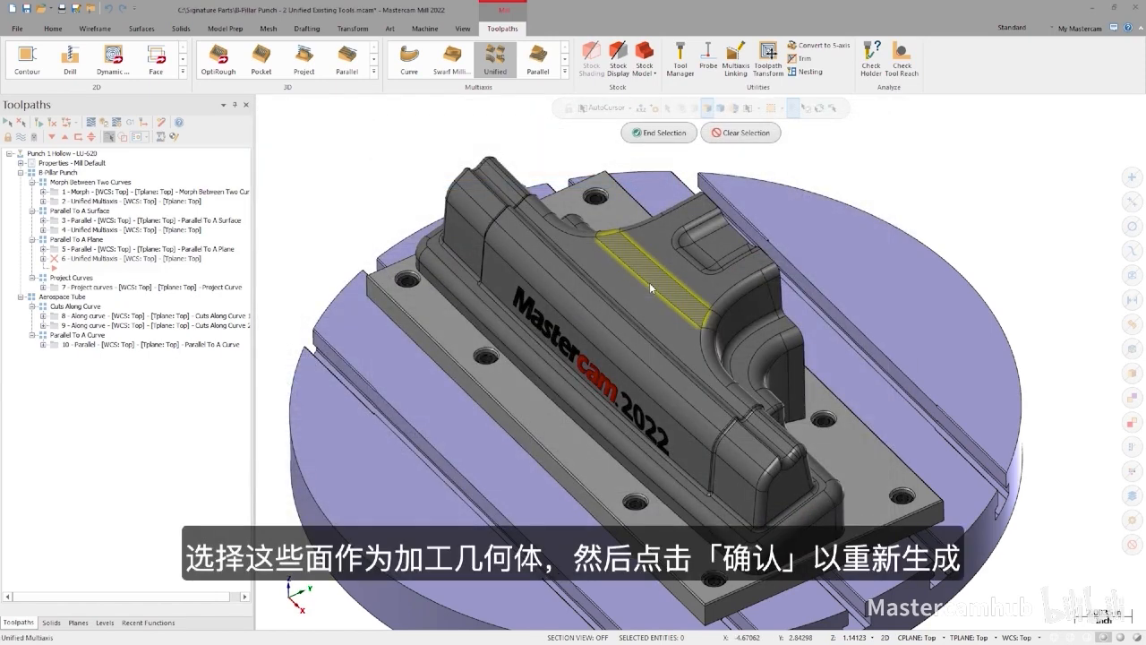
{"action": "middle_click_drag", "start_coordinate": [649, 282], "coordinate": [605, 410]}
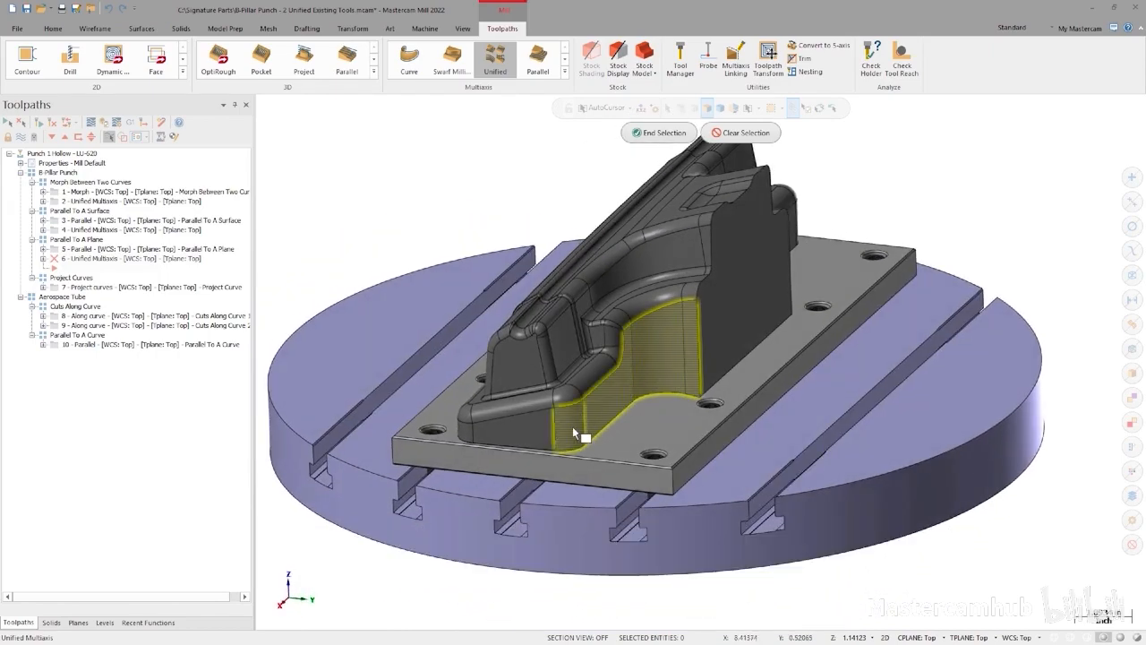
{"action": "middle_click_drag", "start_coordinate": [544, 432], "coordinate": [796, 428]}
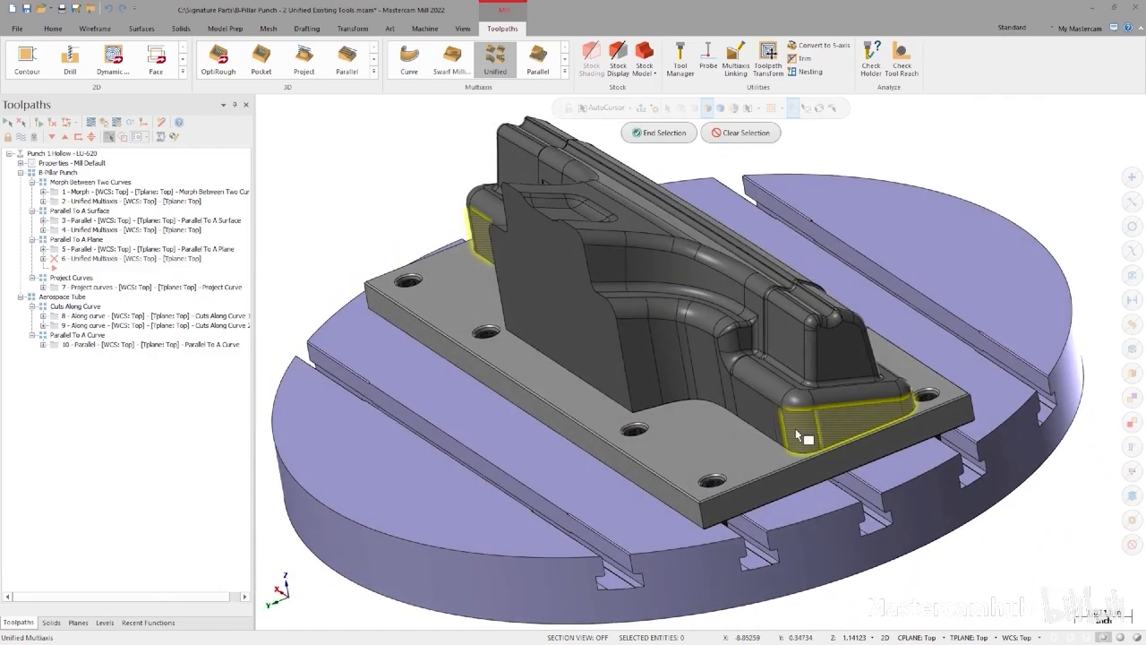
{"action": "left_click", "coordinate": [778, 422]}
{"action": "left_click", "coordinate": [729, 394]}
{"action": "left_click", "coordinate": [709, 381]}
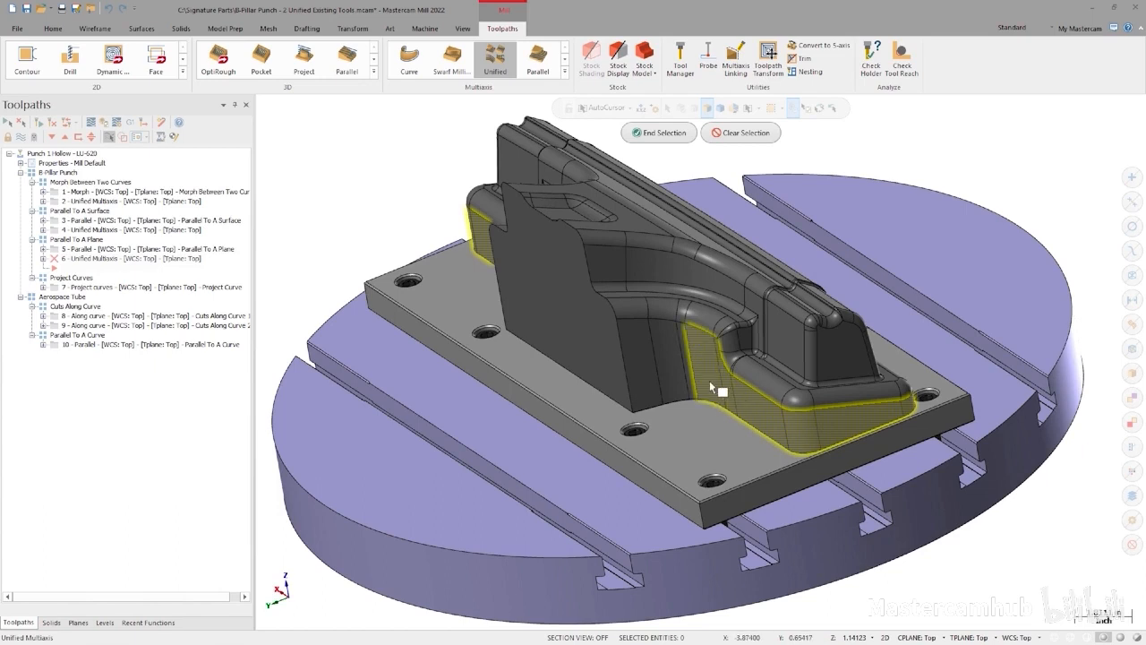
{"action": "left_click", "coordinate": [690, 375]}
{"action": "left_click", "coordinate": [669, 384]}
{"action": "left_click", "coordinate": [640, 382]}
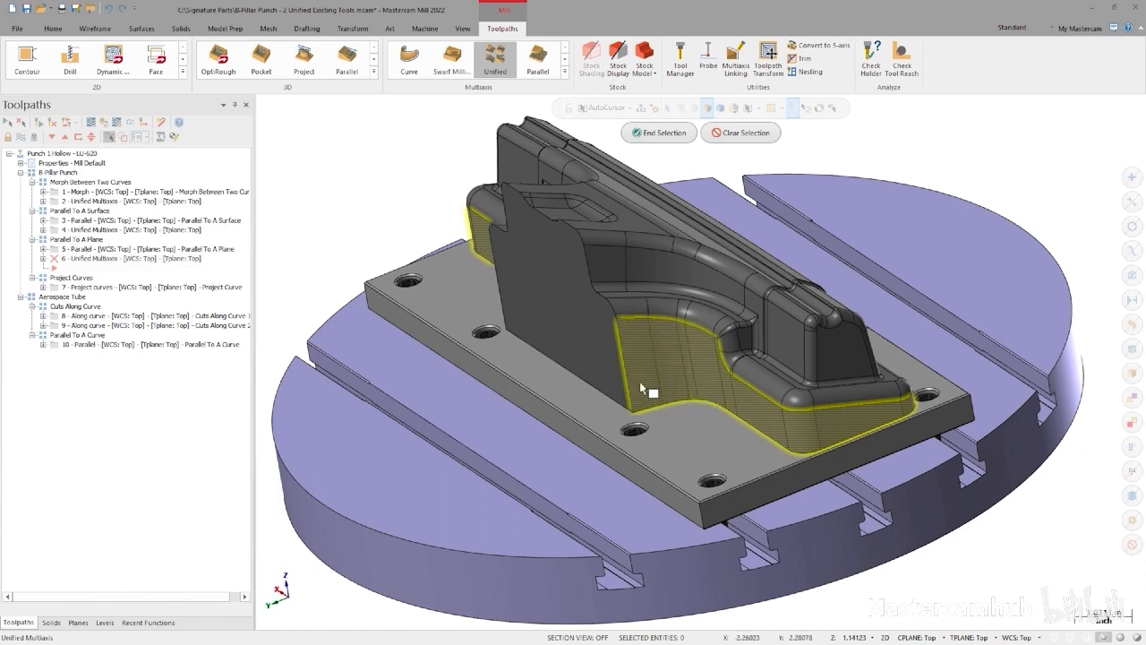
{"action": "left_click", "coordinate": [664, 134]}
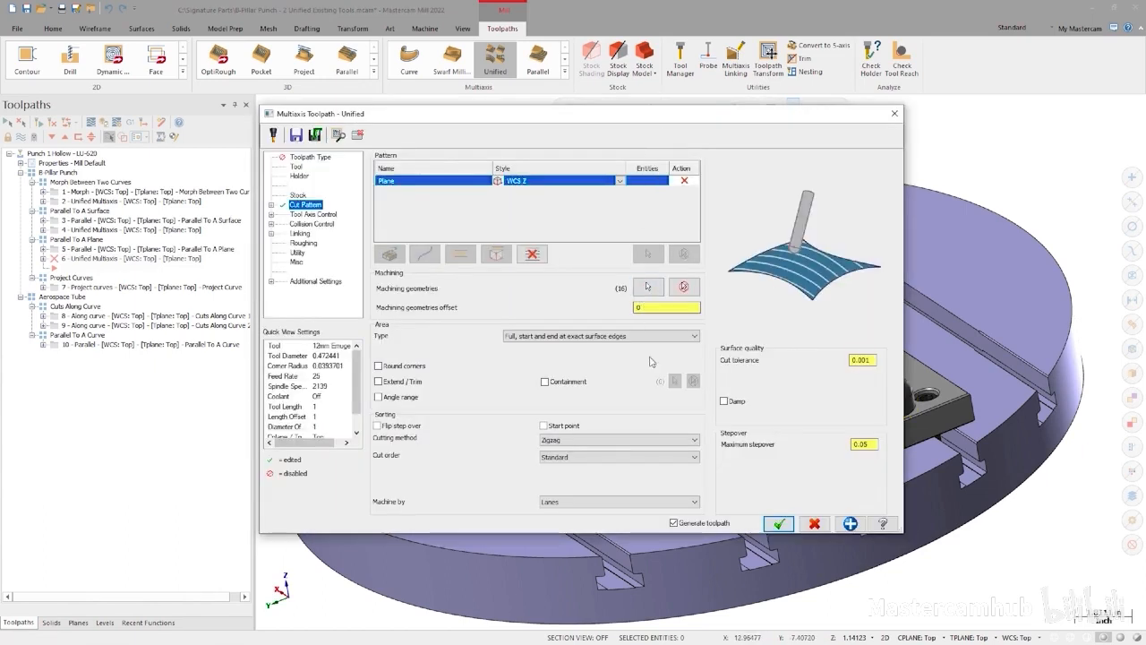
Generate the Unified toolpath with the WCS Z plane pattern and backplot its tool motion.
{"action": "left_click", "coordinate": [781, 524]}
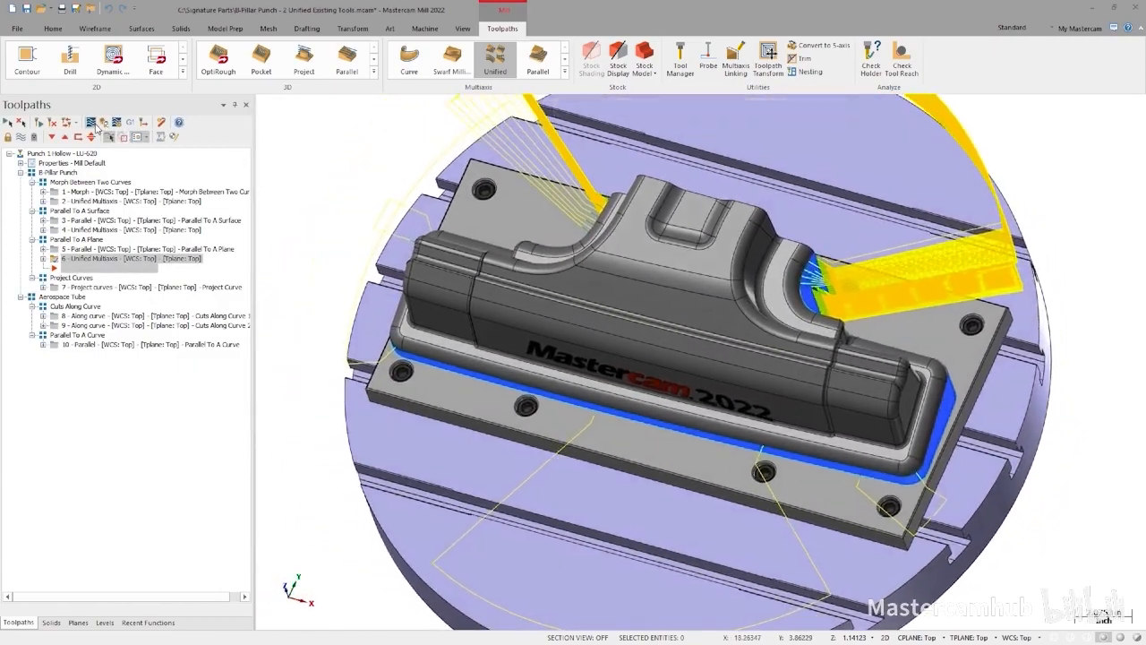
{"action": "left_click", "coordinate": [91, 122]}
{"action": "left_click", "coordinate": [266, 104]}
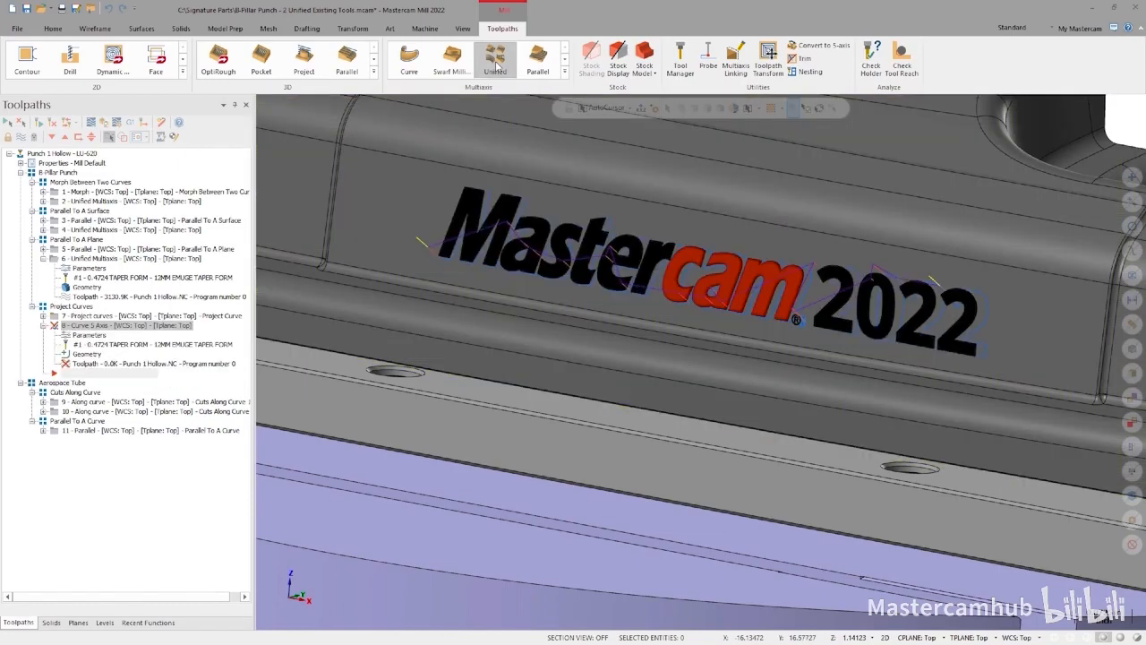
Create a Unified multiaxis toolpath in the Project Curves group using tool 13, the 1/8 Ball Endmill, with a curve row as cut pattern.
{"action": "left_click", "coordinate": [496, 64]}
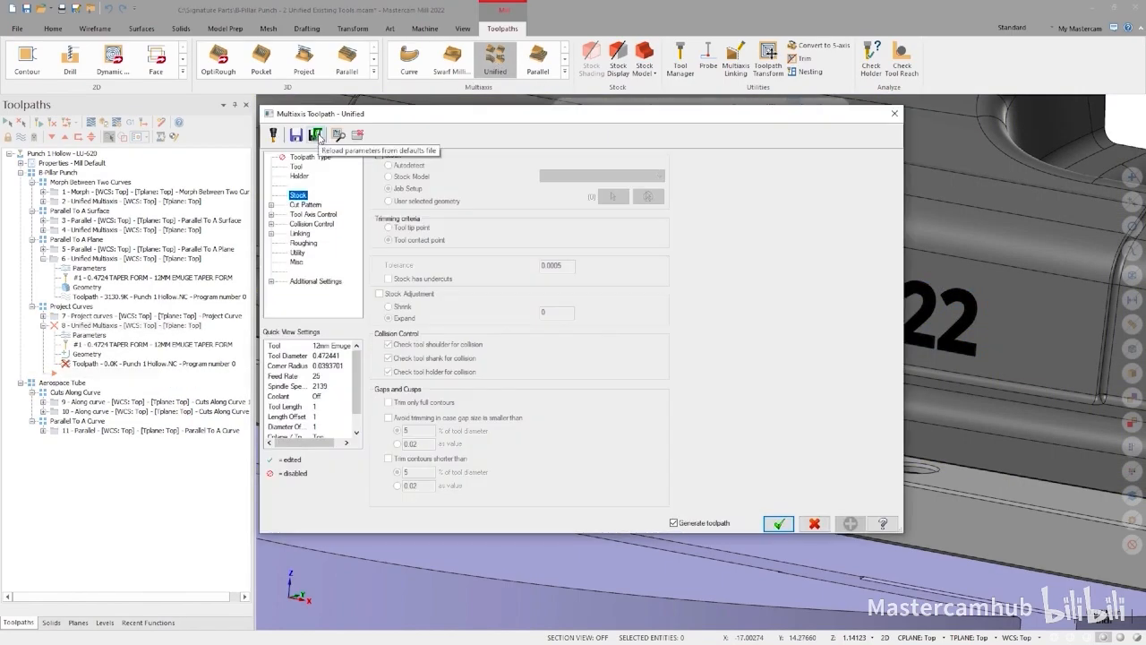
{"action": "left_click", "coordinate": [298, 167]}
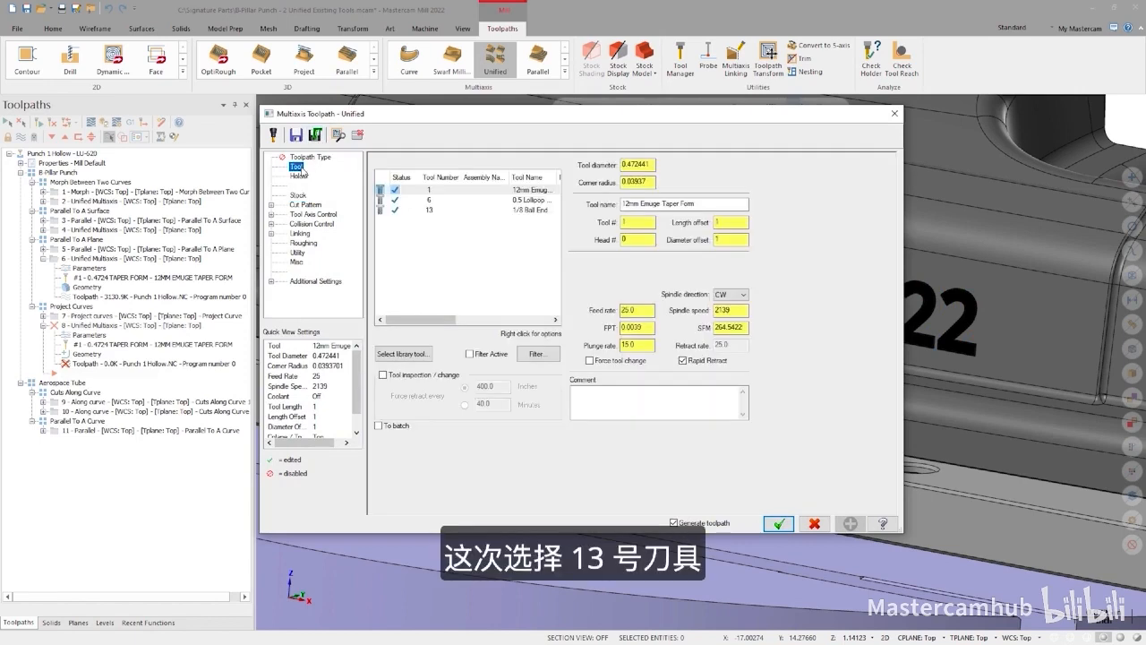
{"action": "left_click", "coordinate": [434, 211]}
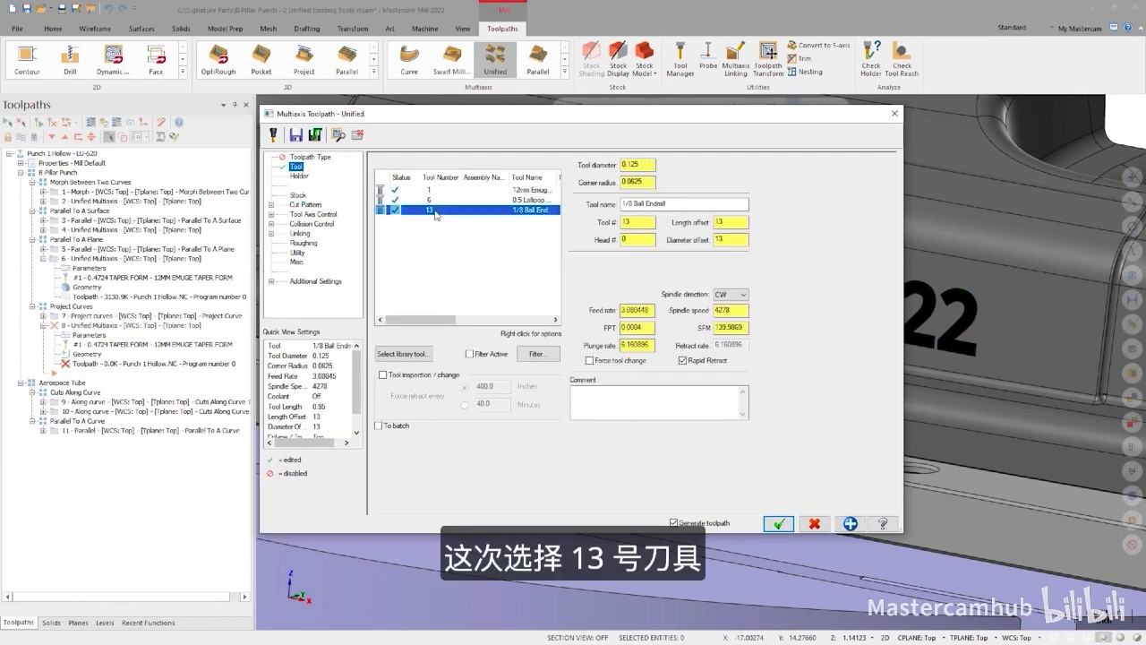
{"action": "left_click", "coordinate": [306, 204]}
{"action": "left_click", "coordinate": [433, 257]}
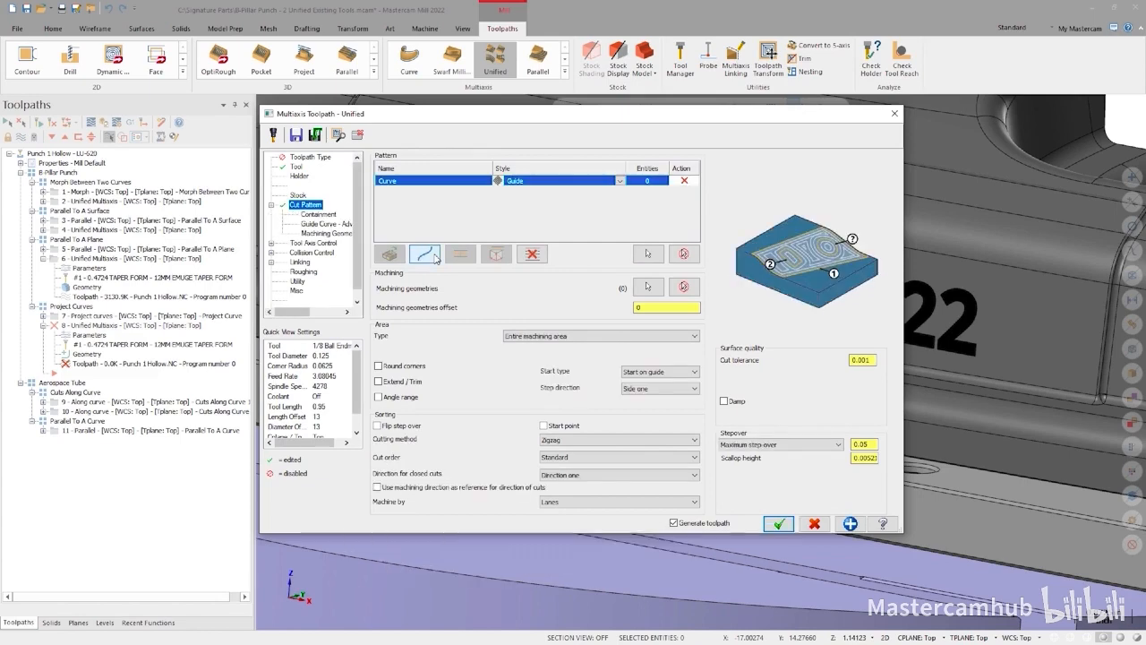
Window-select the Mastercam 2022 logo wireframe as the curve row's chains, with the start point beside the first letter.
{"action": "left_click", "coordinate": [647, 255]}
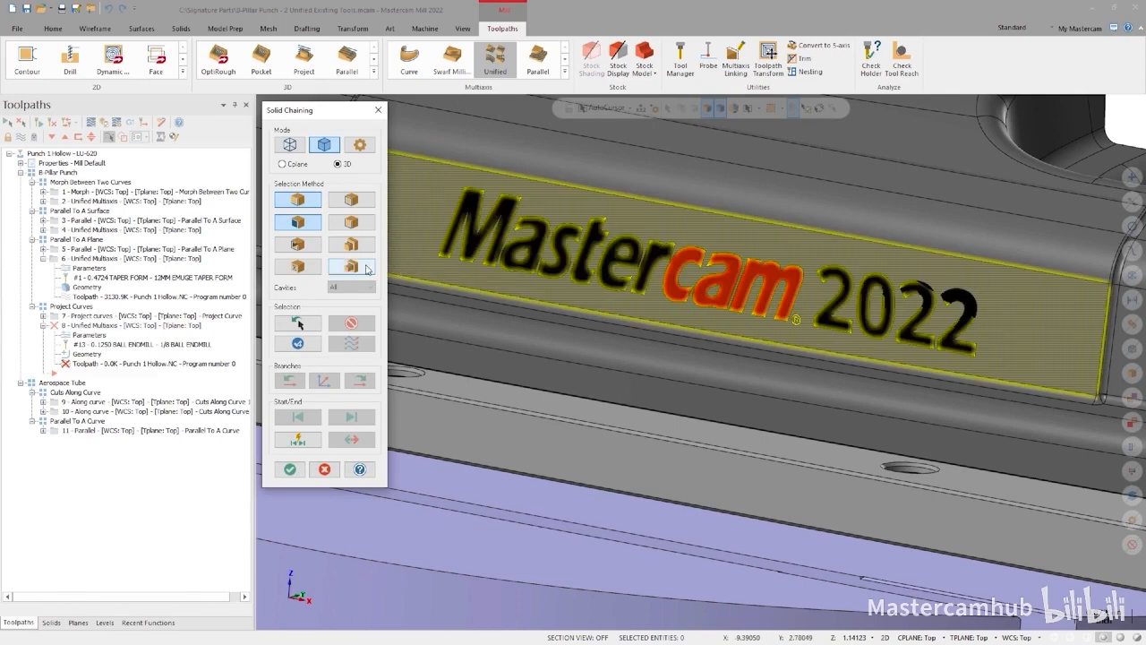
{"action": "left_click", "coordinate": [290, 144]}
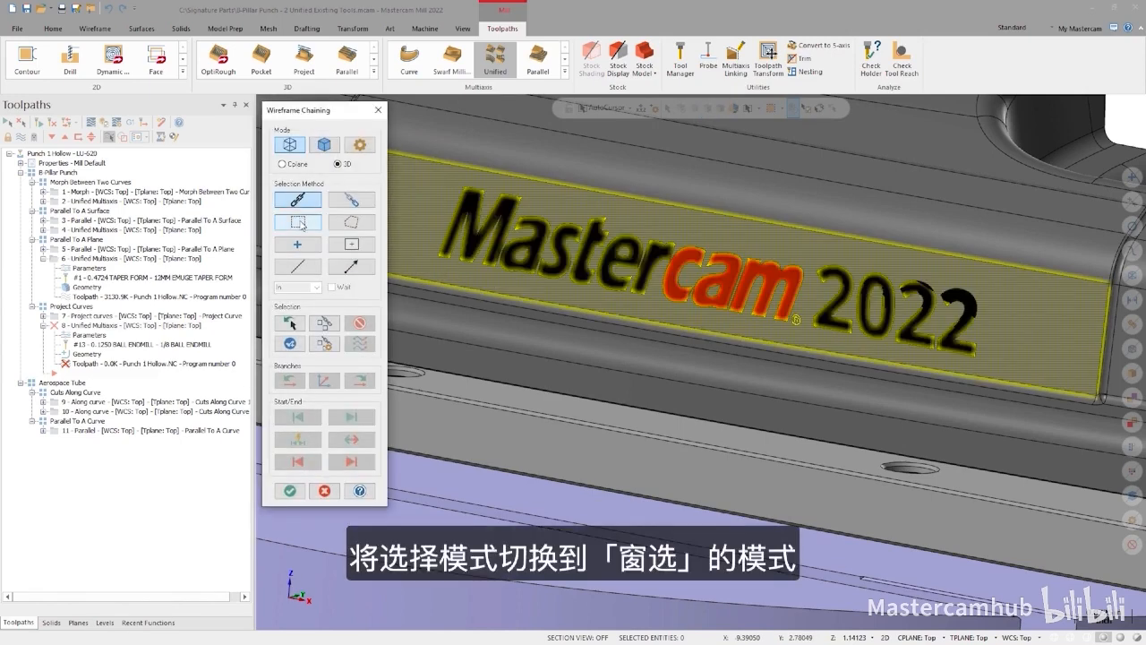
{"action": "mouse_move", "coordinate": [411, 142]}
{"action": "left_mouse_down"}
{"action": "mouse_move", "coordinate": [672, 328]}
{"action": "mouse_move", "coordinate": [1044, 384]}
{"action": "left_mouse_up"}
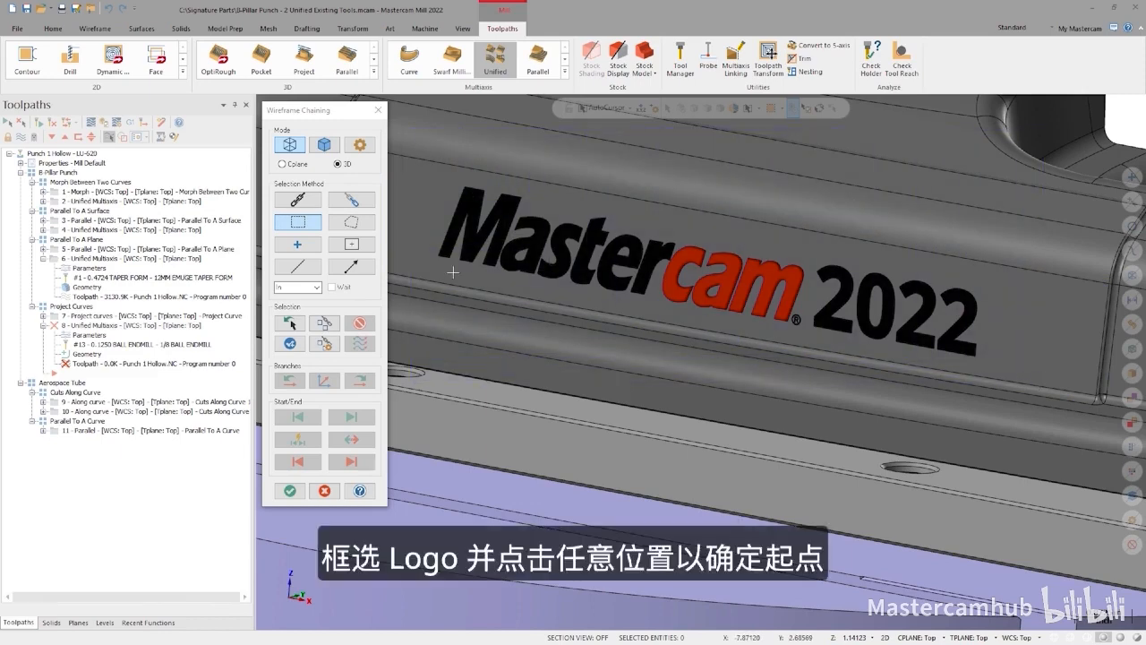
{"action": "left_click", "coordinate": [436, 252]}
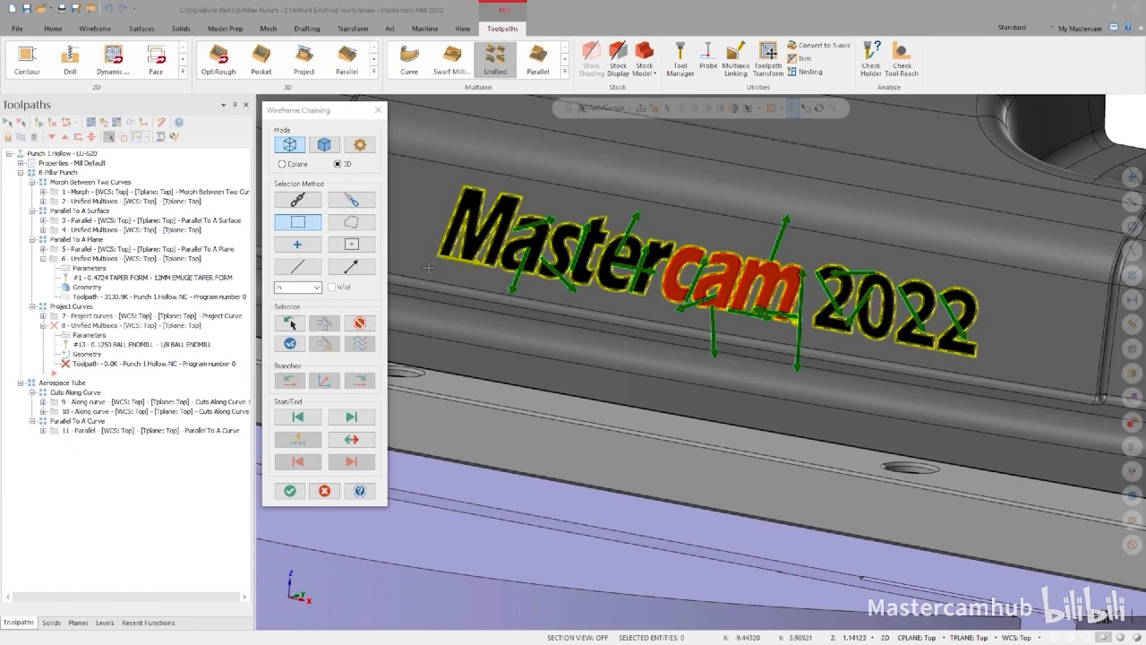
{"action": "left_click", "coordinate": [290, 490]}
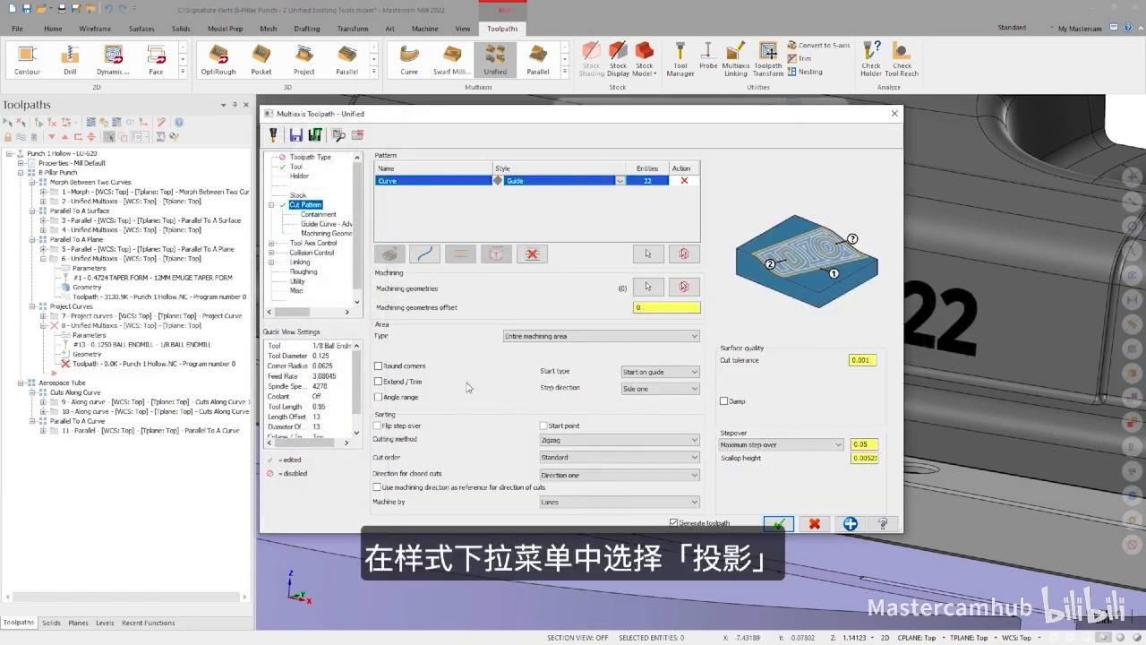
Set the curve row's style to Project and select the punch's front face behind the logo as machining geometry.
{"action": "left_click", "coordinate": [618, 181]}
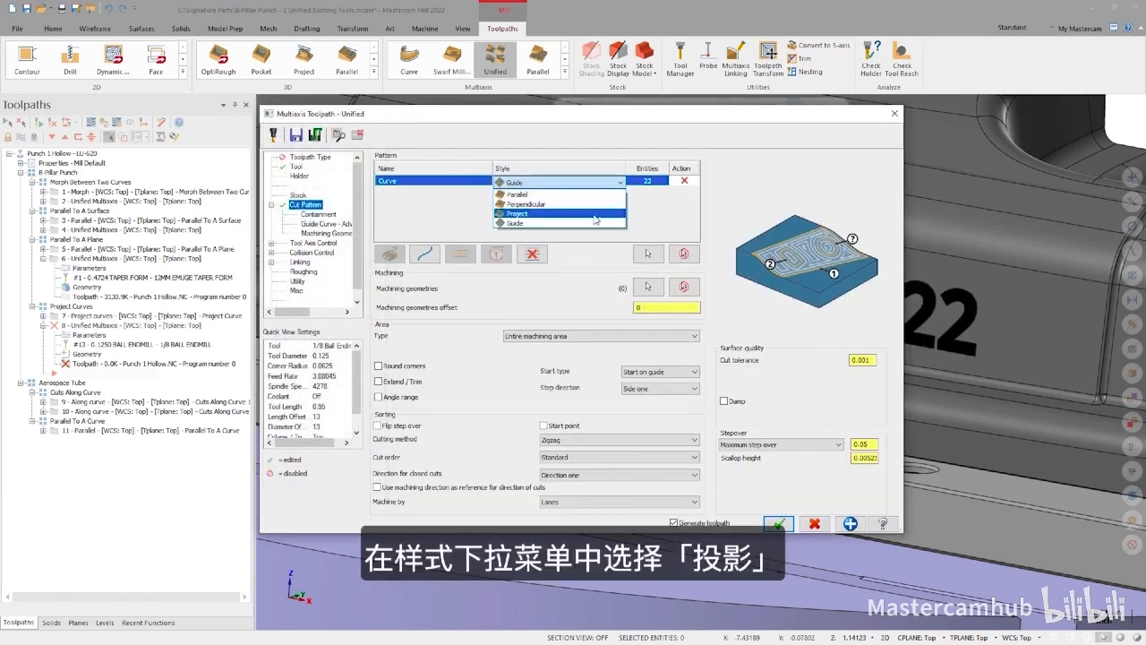
{"action": "left_click", "coordinate": [595, 219]}
{"action": "left_click", "coordinate": [647, 286]}
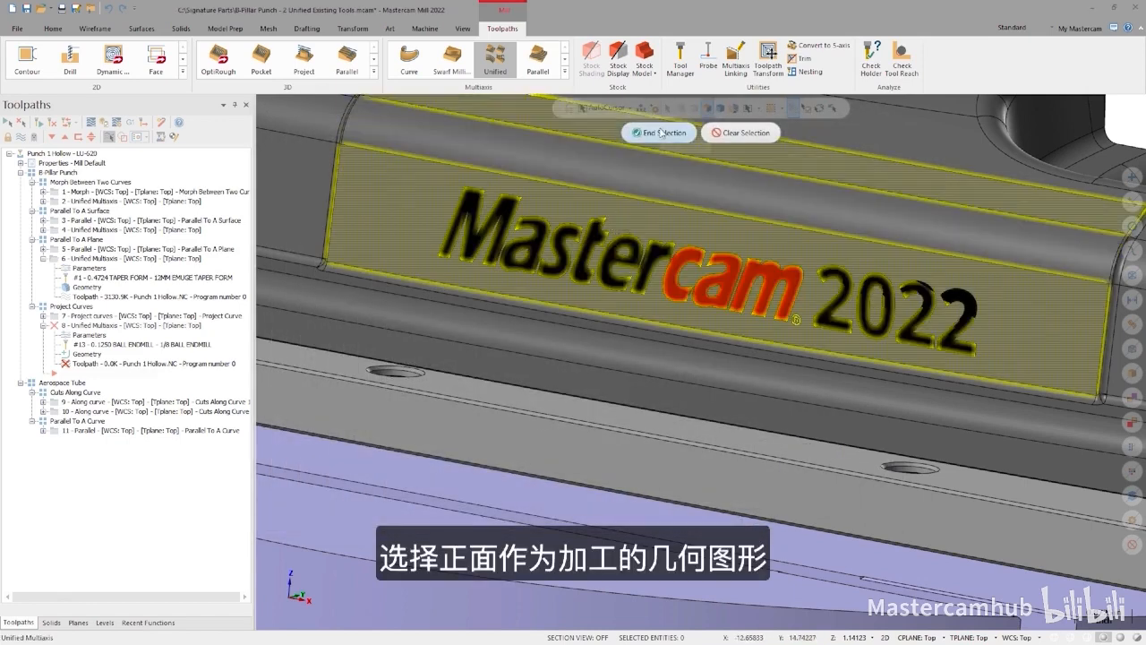
{"action": "left_click", "coordinate": [652, 133]}
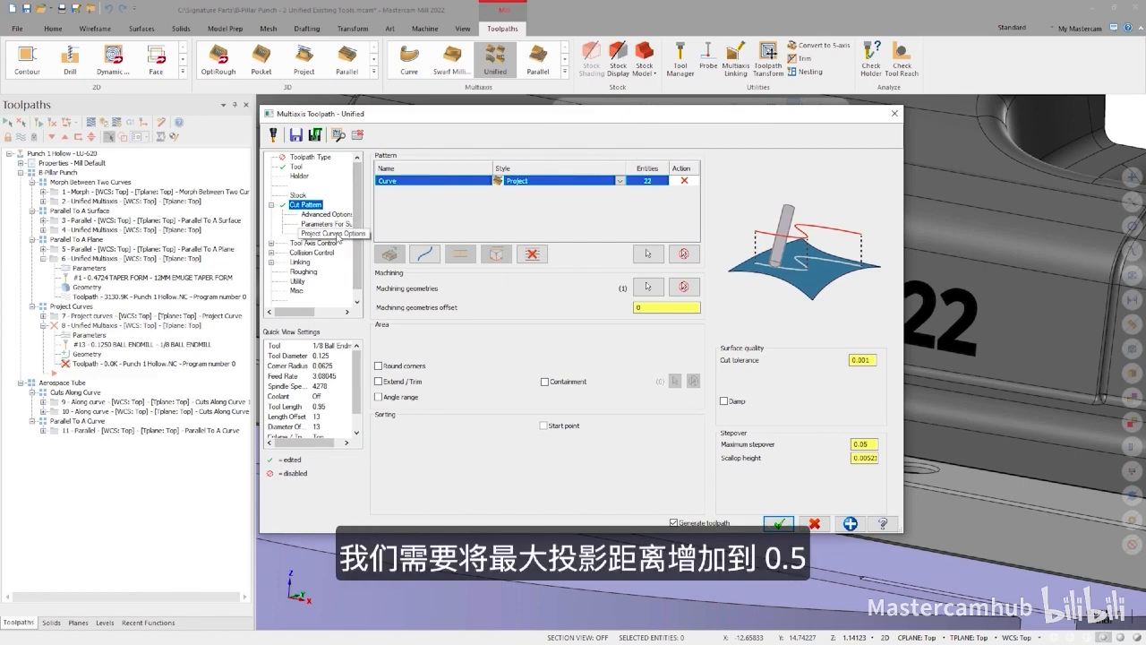
Set the project curves' maximum projection distance to 0.5 and generate the Unified toolpath.
{"action": "left_click", "coordinate": [341, 234]}
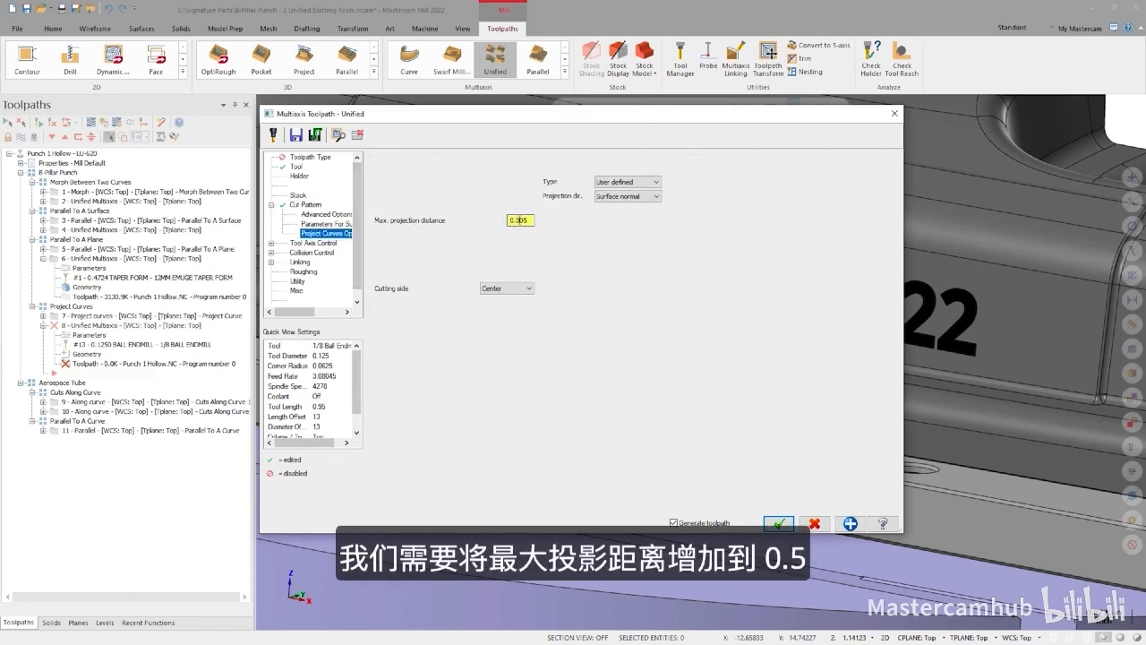
{"action": "left_click_drag", "start_coordinate": [517, 220], "coordinate": [539, 219]}
{"action": "type", "text": "5"}
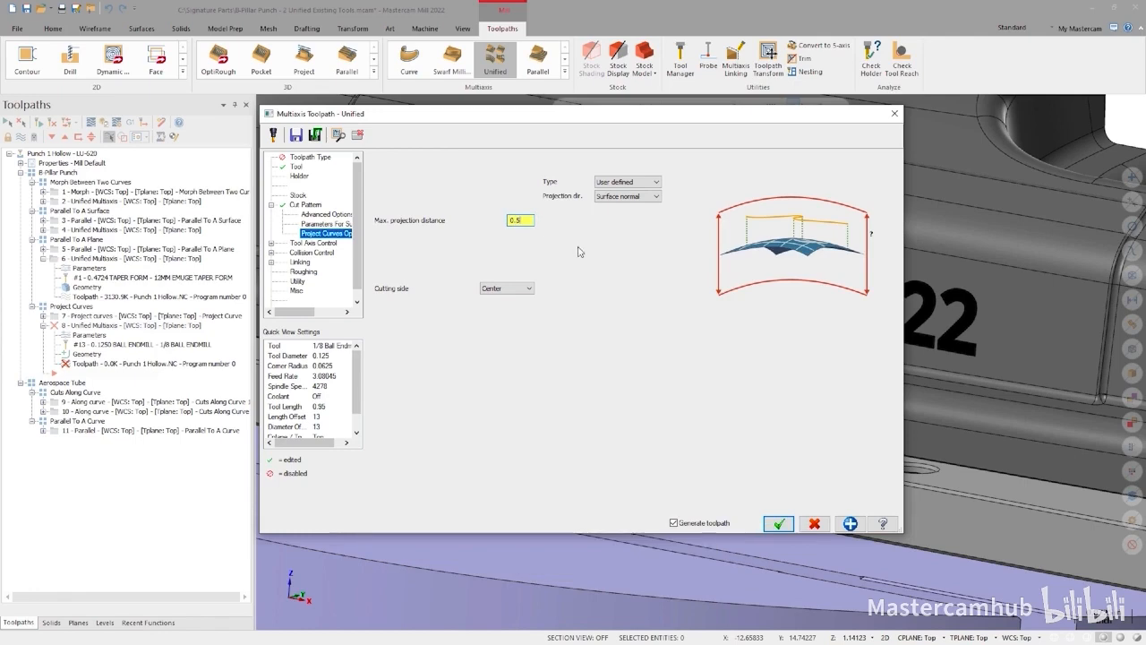
{"action": "left_click", "coordinate": [775, 524]}
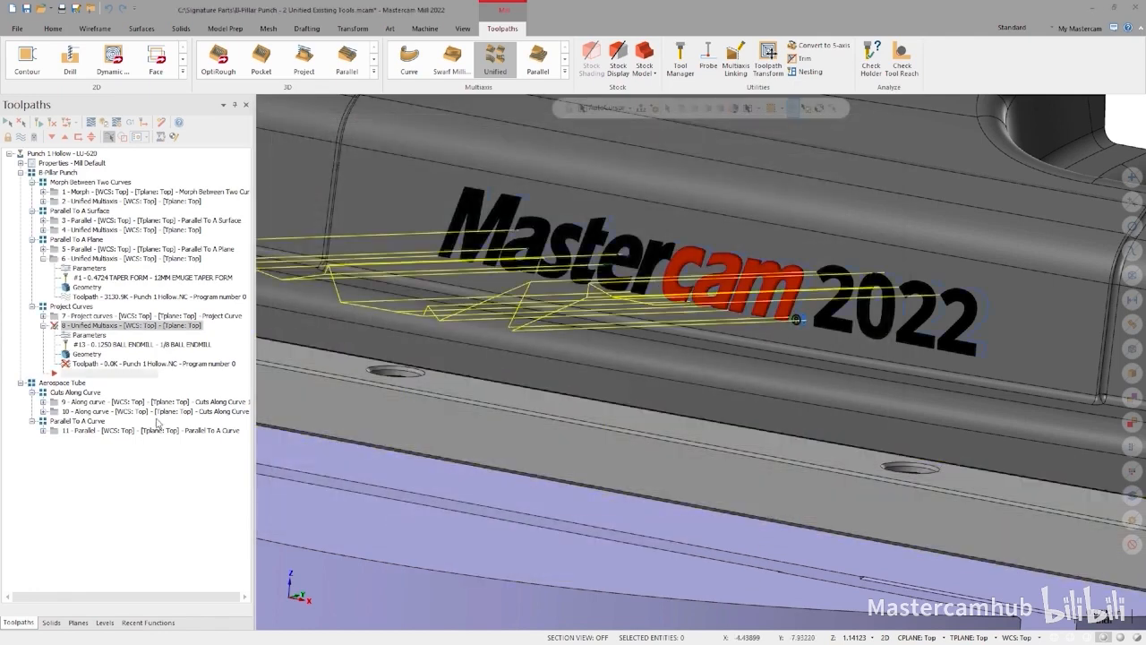
Hide level 10, Mastercam 2022 Logo, and backplot the projected-curve Unified toolpath.
{"action": "left_click", "coordinate": [105, 623]}
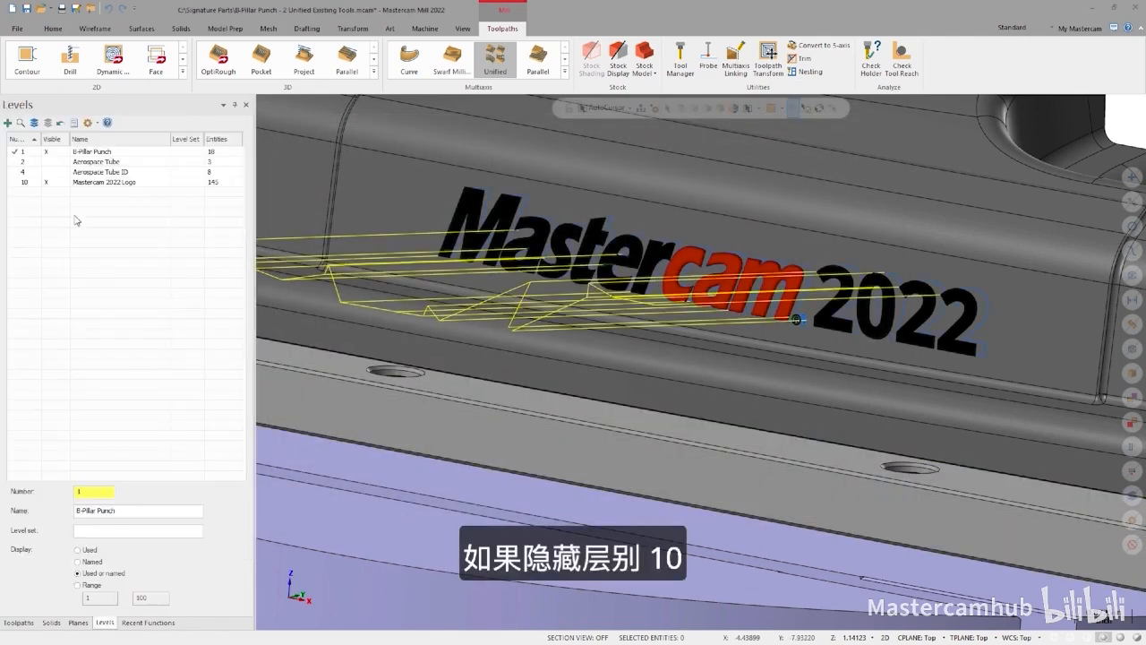
{"action": "left_click", "coordinate": [47, 183]}
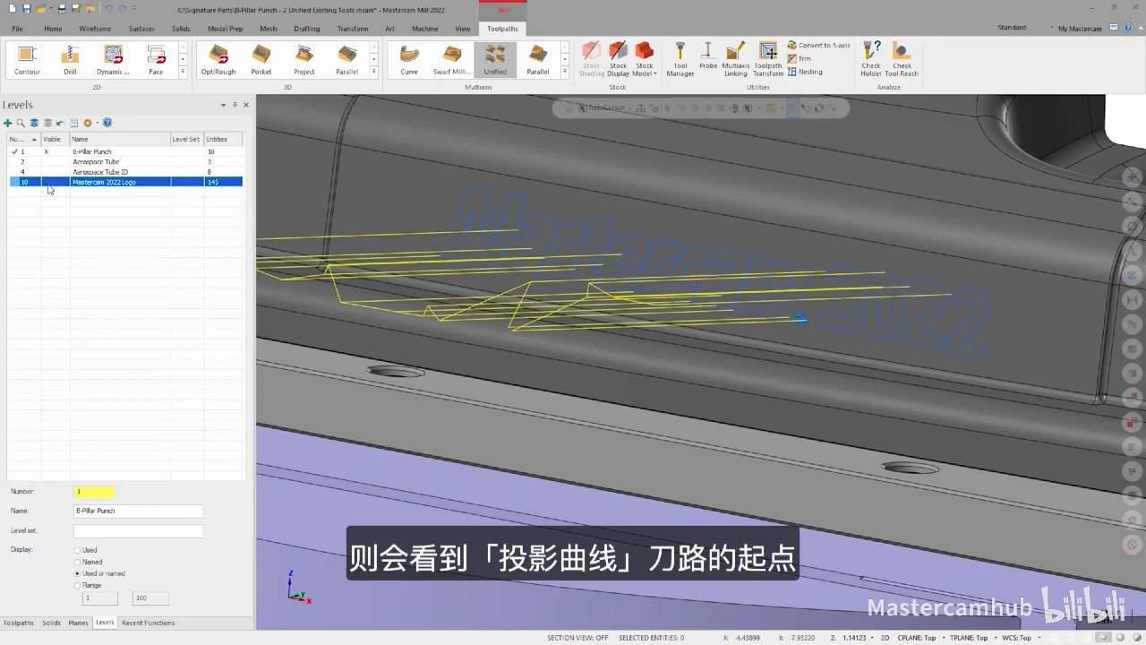
{"action": "left_click", "coordinate": [27, 623]}
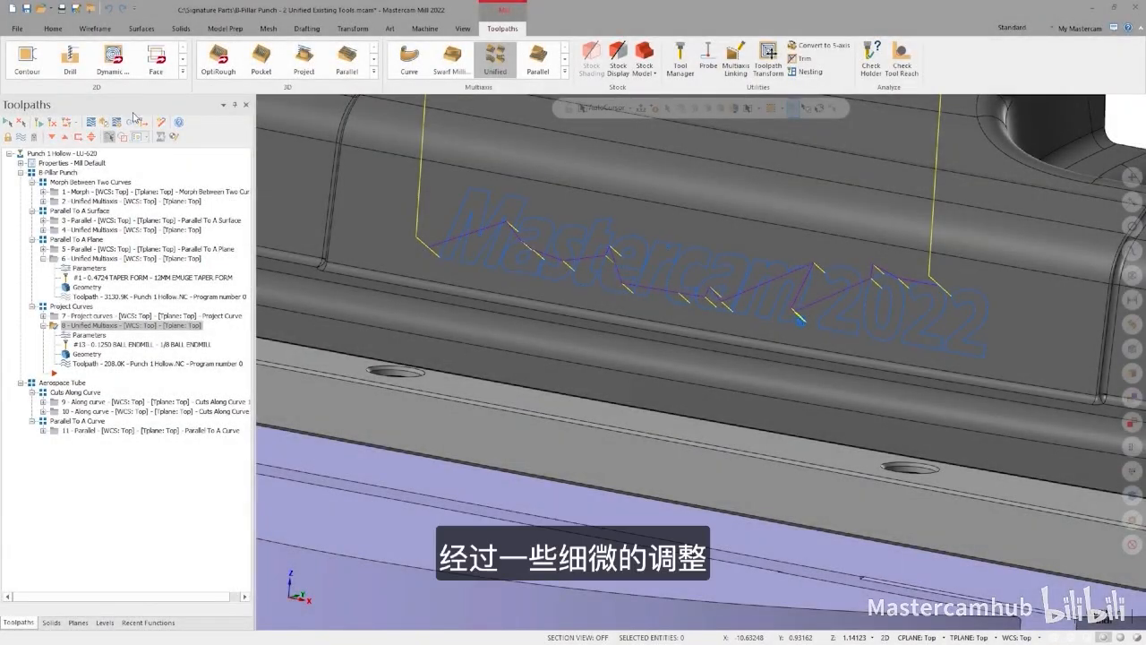
{"action": "left_click", "coordinate": [90, 122]}
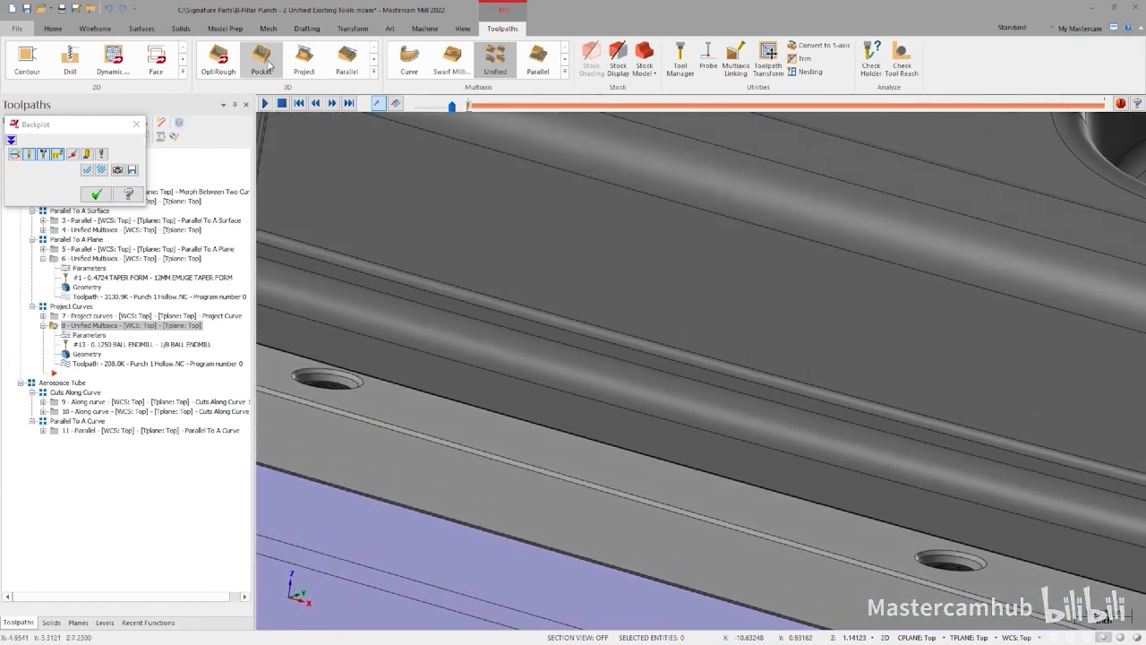
{"action": "left_click", "coordinate": [266, 104]}
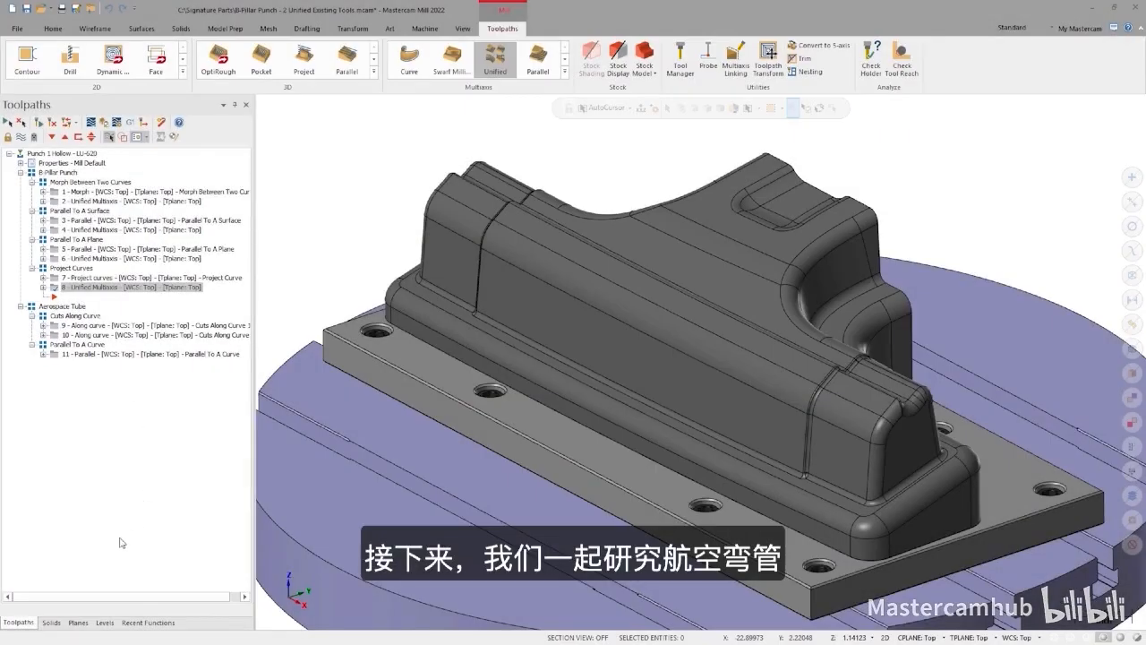
Make level 2, Aerospace Tube, the active visible level and hide level 1, B-Pillar Punch.
{"action": "left_click", "coordinate": [105, 623]}
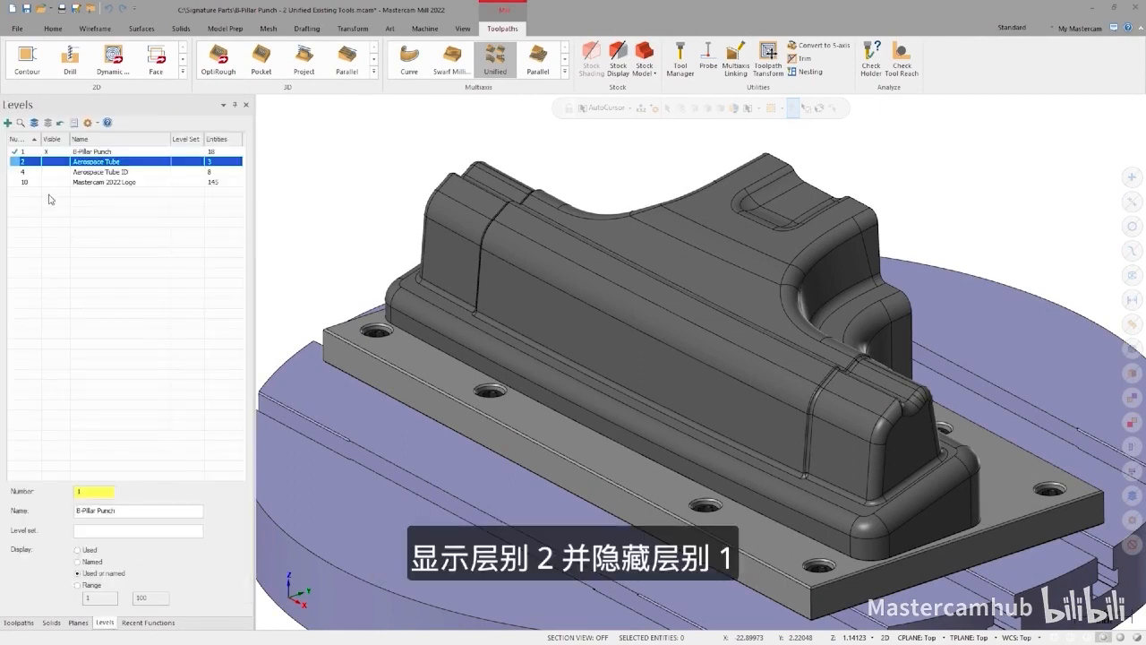
{"action": "left_click", "coordinate": [21, 162]}
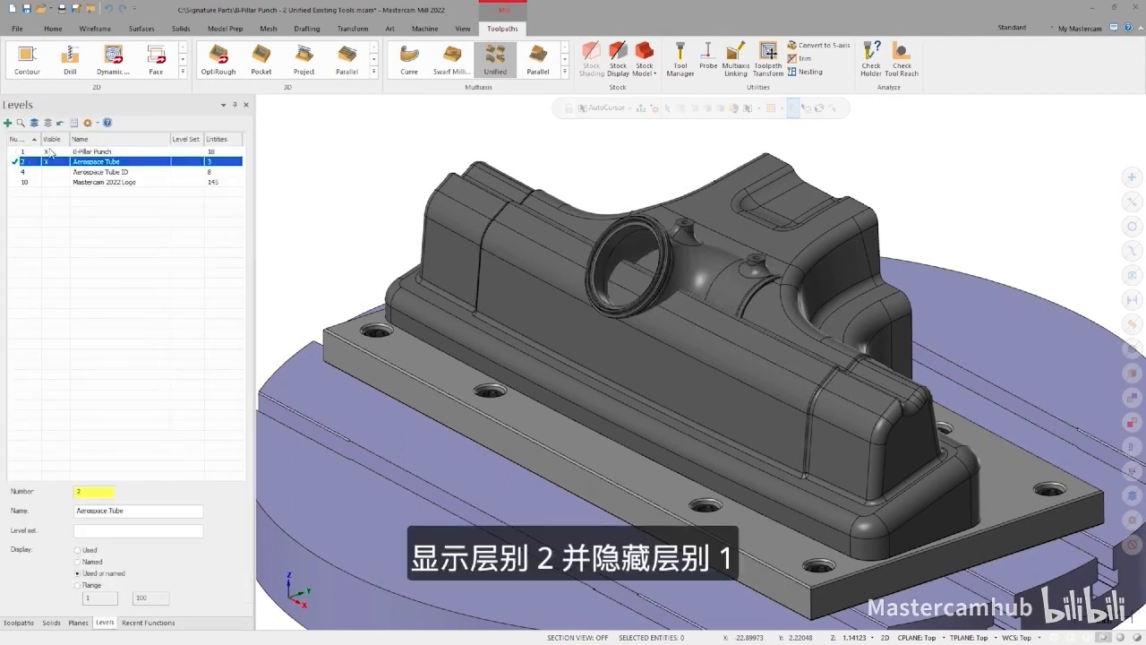
{"action": "left_click", "coordinate": [48, 151]}
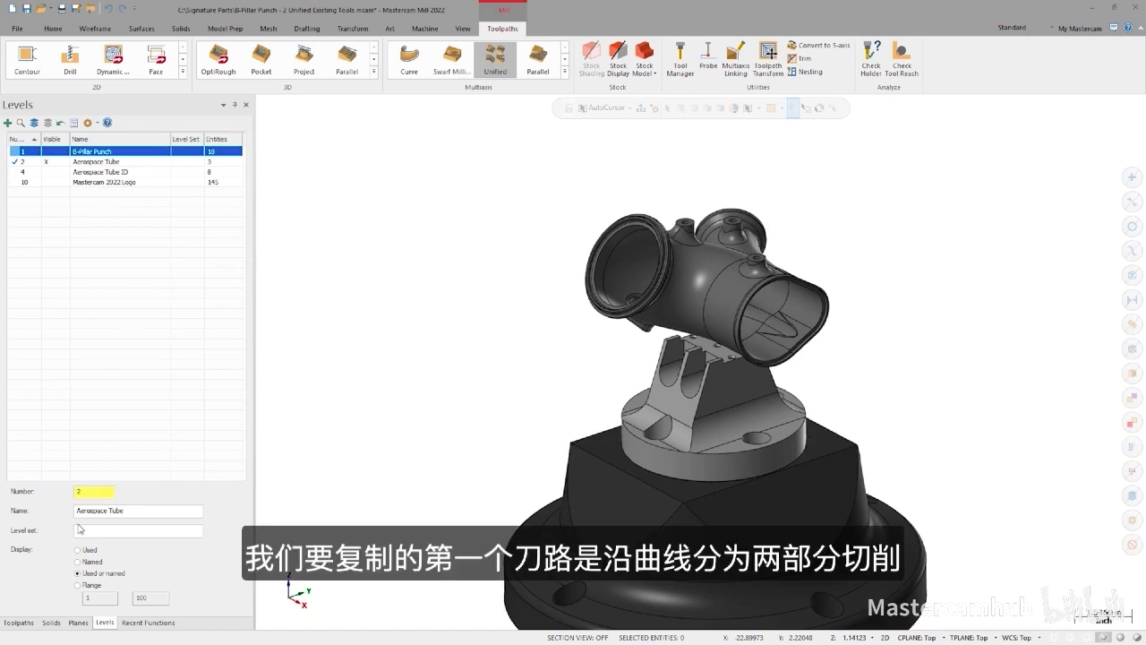
Backplot operation 9, the first Along Curve toolpath inside the aerospace tube, through to its end.
{"action": "left_click", "coordinate": [35, 622]}
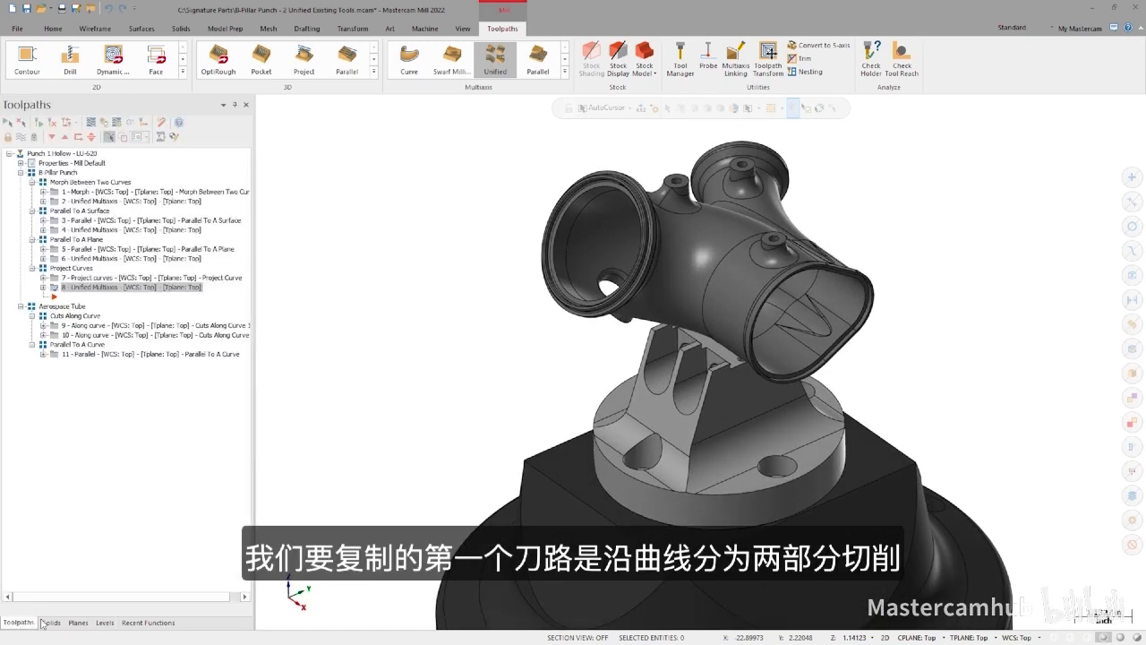
{"action": "left_click", "coordinate": [91, 329]}
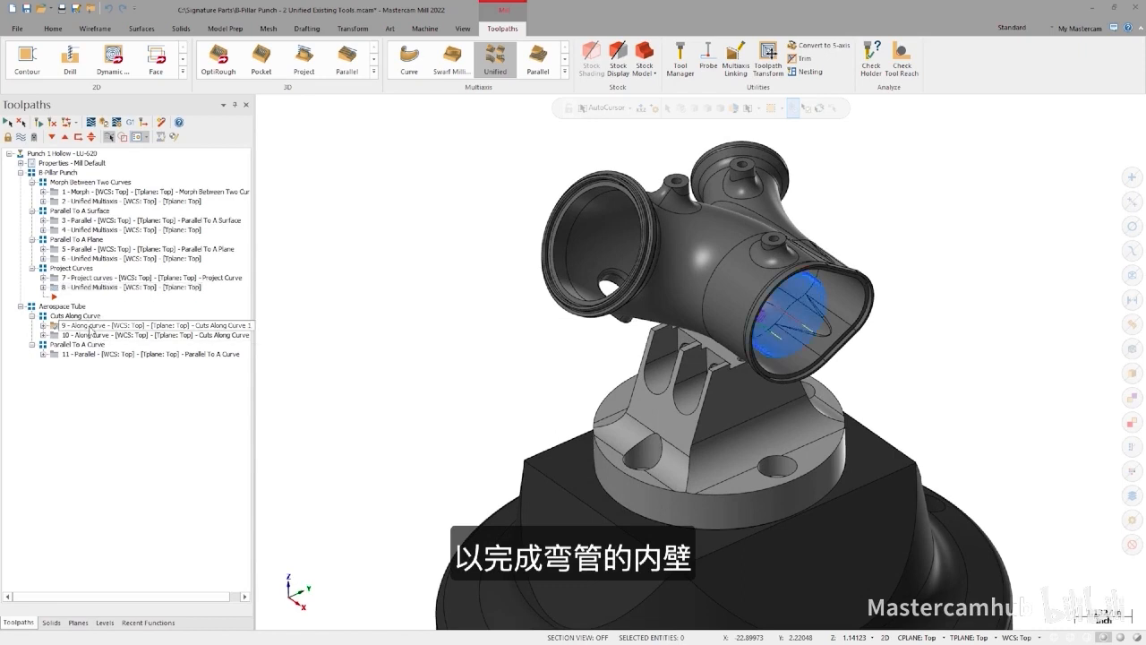
{"action": "left_click", "coordinate": [100, 123]}
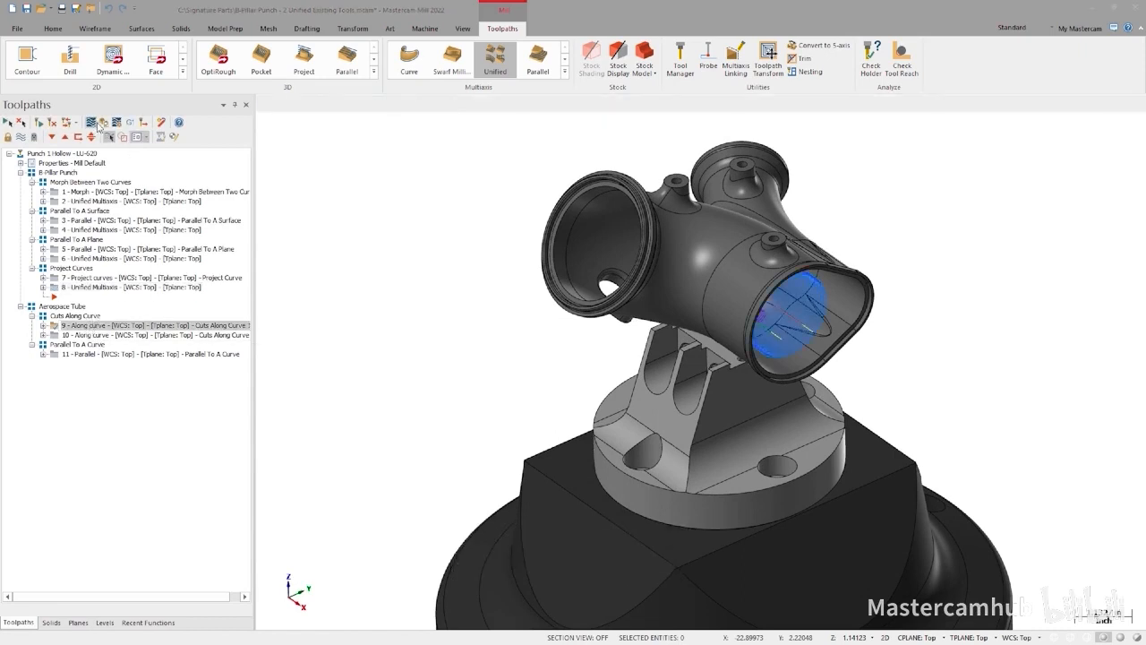
{"action": "left_click", "coordinate": [471, 109]}
{"action": "mouse_move", "coordinate": [471, 108]}
{"action": "left_mouse_down"}
{"action": "mouse_move", "coordinate": [911, 137]}
{"action": "mouse_move", "coordinate": [1109, 121]}
{"action": "left_mouse_up"}
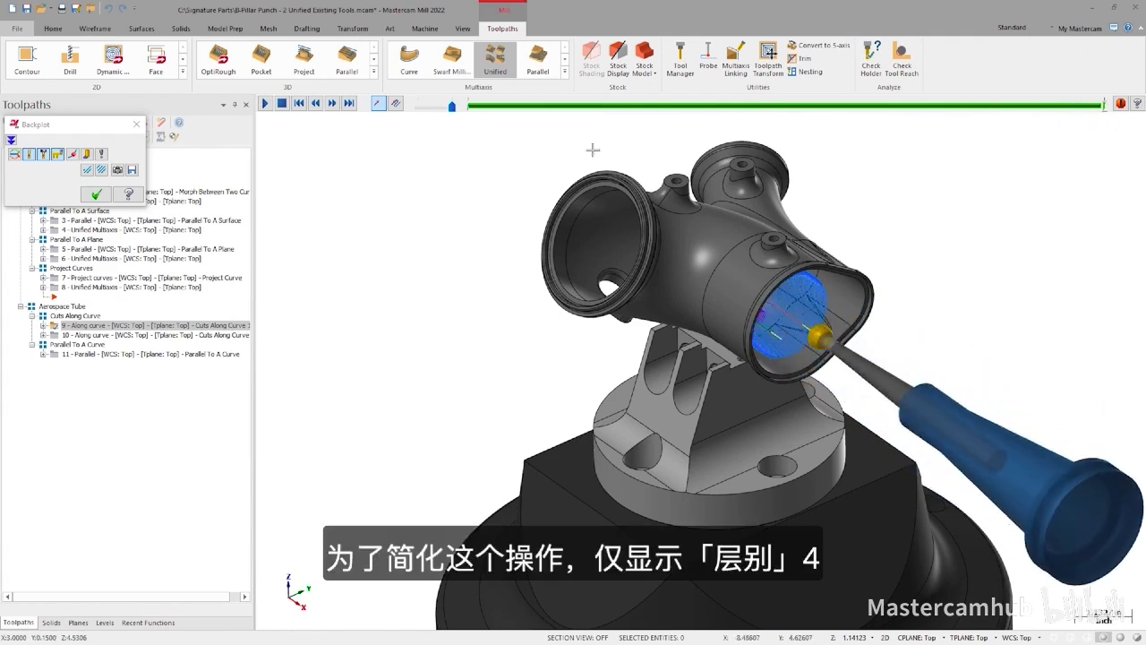
{"action": "left_click", "coordinate": [136, 125]}
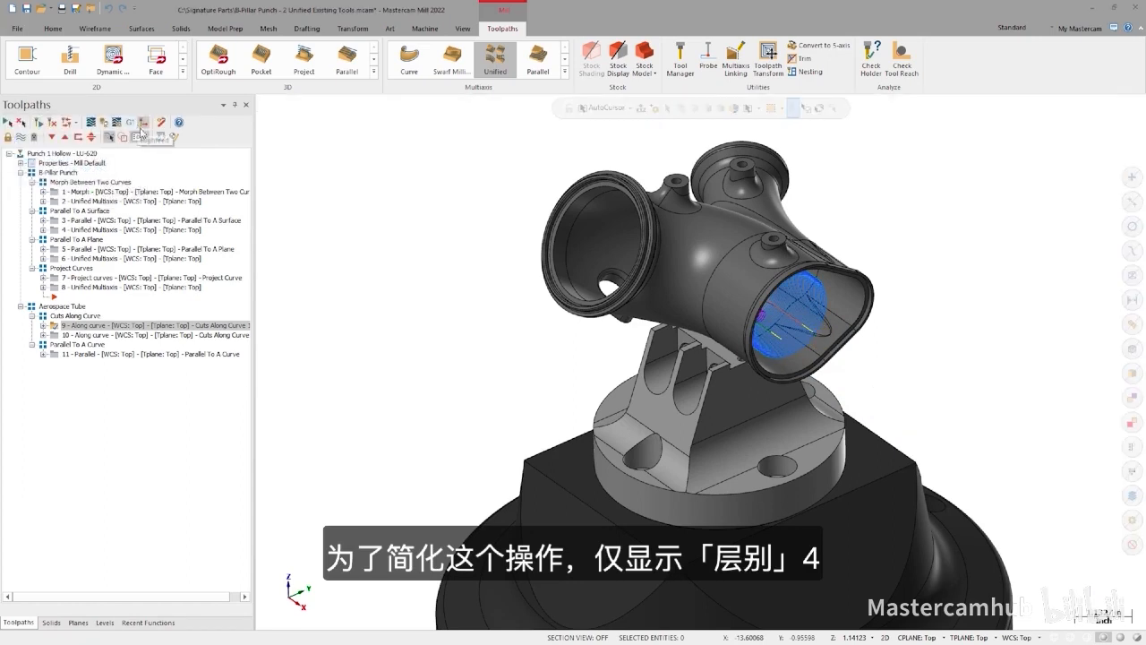
Make level 4, Aerospace Tube ID, the active visible level and hide level 2, Aerospace Tube.
{"action": "left_click", "coordinate": [104, 621]}
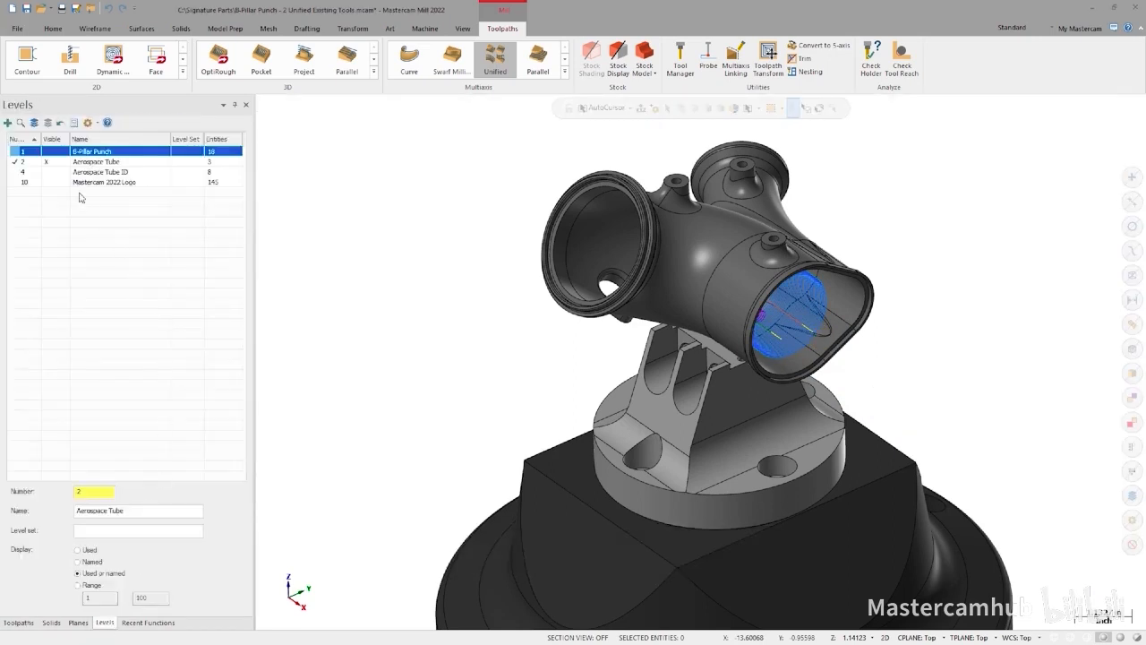
{"action": "left_click", "coordinate": [22, 171]}
{"action": "left_click", "coordinate": [46, 162]}
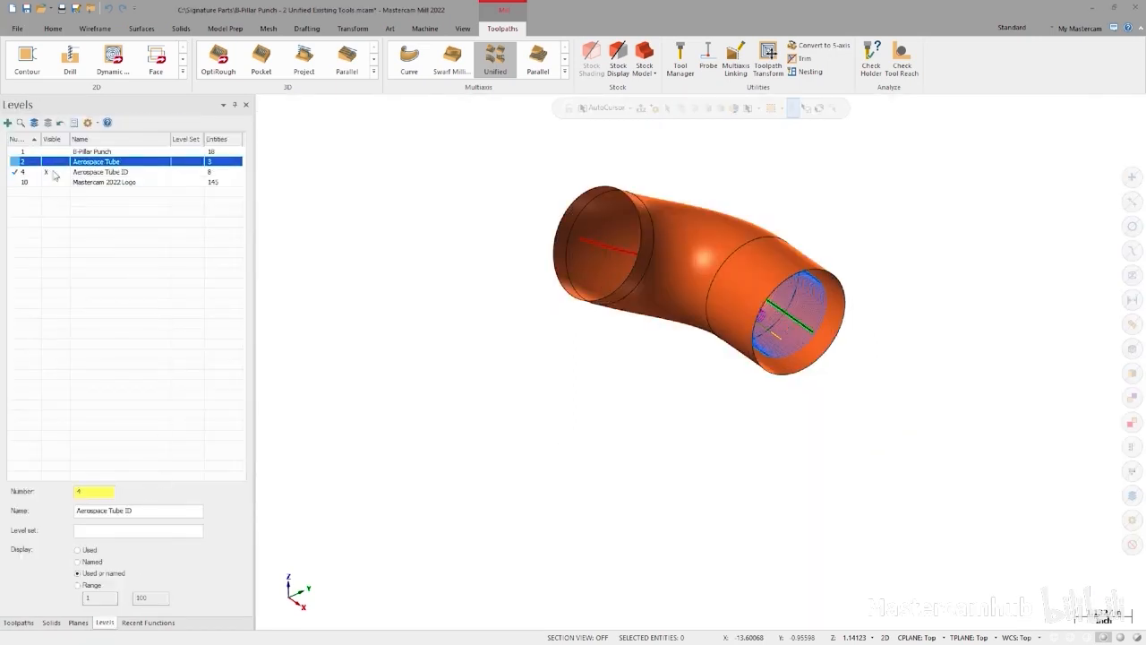
{"action": "left_click", "coordinate": [18, 622]}
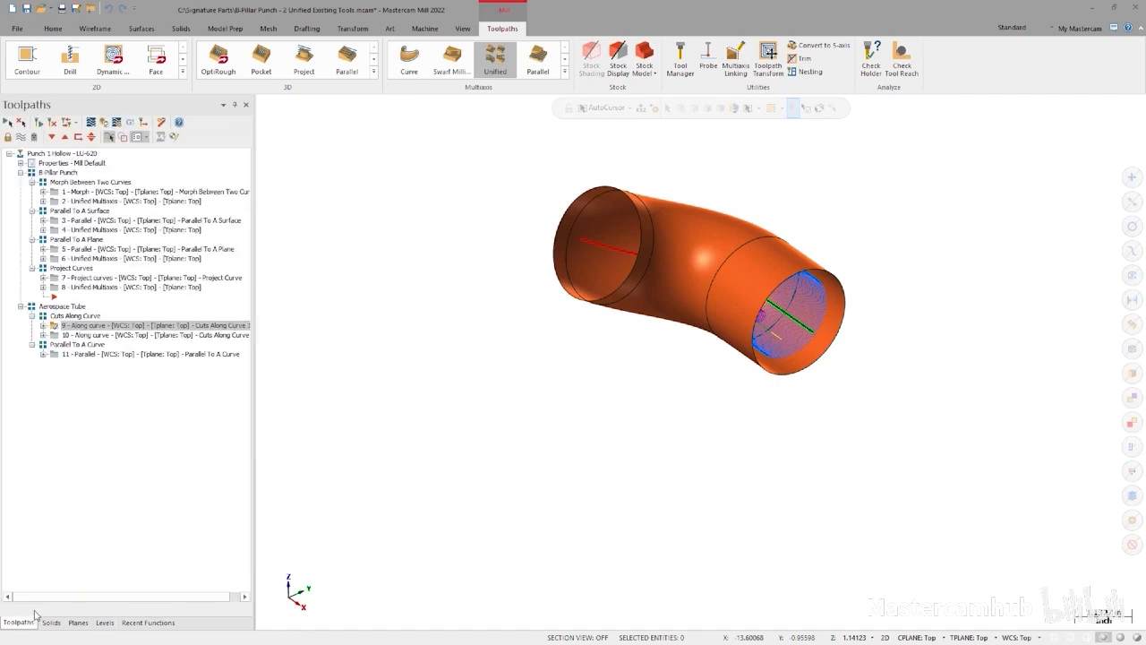
Create a Unified multiaxis toolpath after operation 10 in the Cuts Along Curve group, using tool 6, the 0.5 Lollipop Cutter.
{"action": "left_click", "coordinate": [59, 335]}
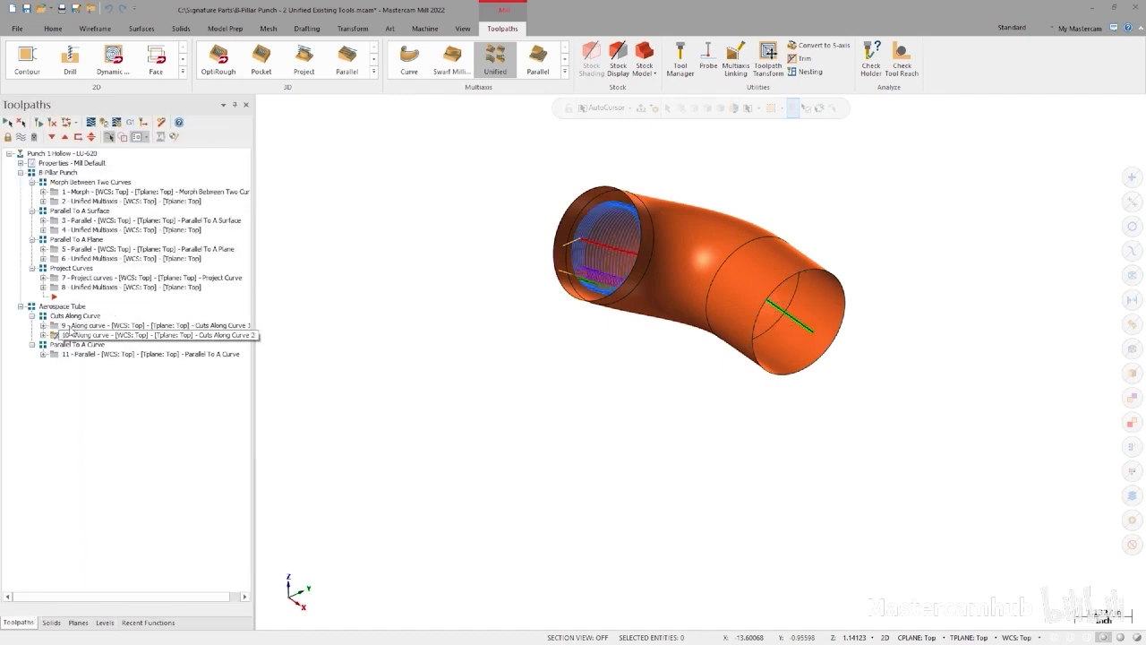
{"action": "left_click", "coordinate": [78, 137]}
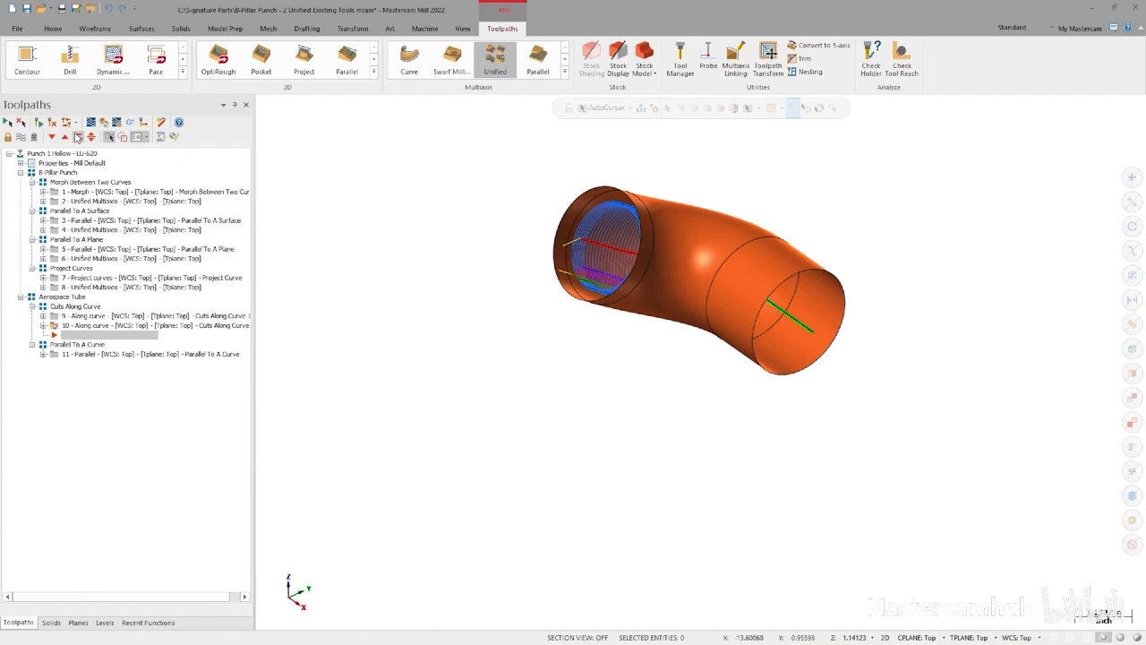
{"action": "left_click", "coordinate": [503, 62]}
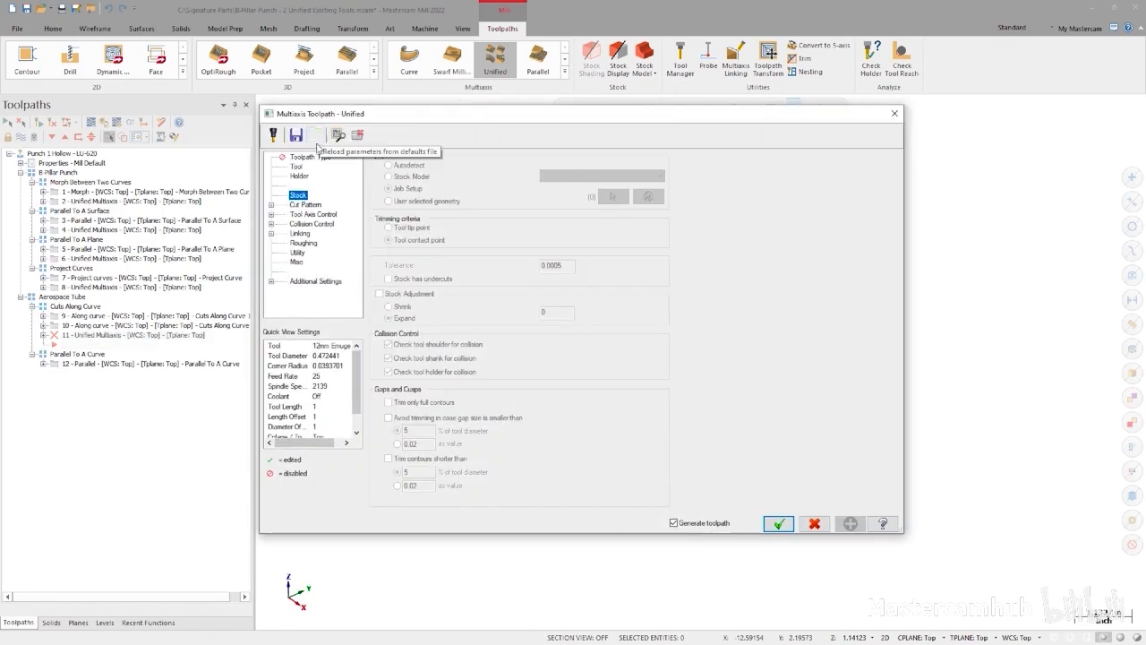
{"action": "left_click", "coordinate": [297, 167]}
{"action": "left_click", "coordinate": [428, 201]}
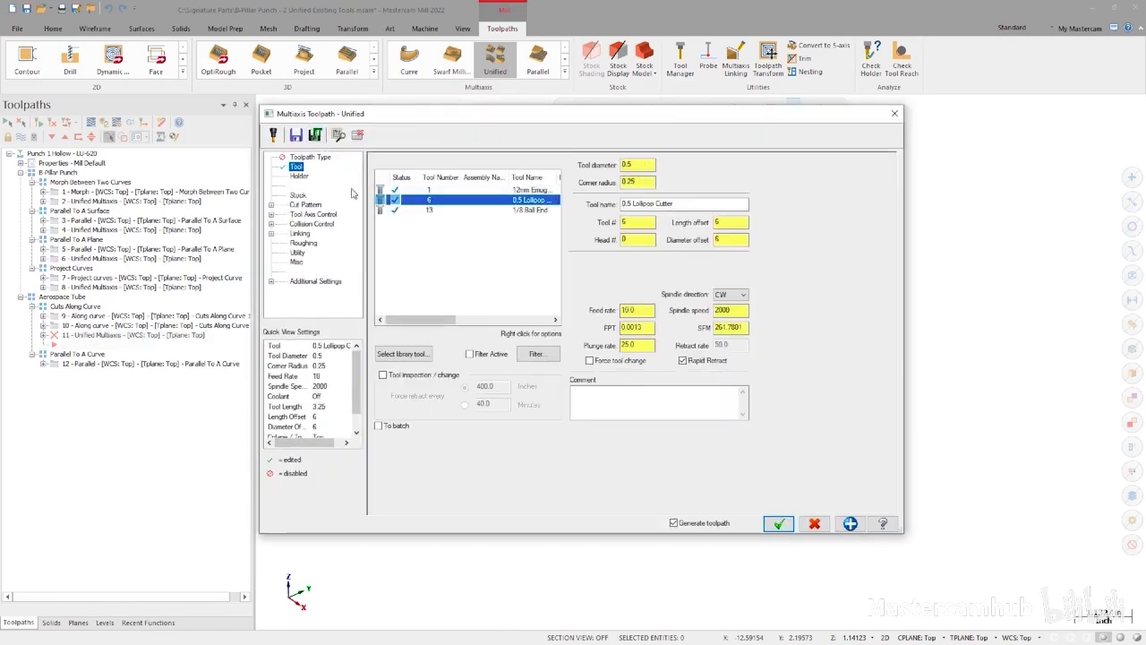
Add a curve row to the cut pattern, chain the tube's centerline as its curve, and set its style to Perpendicular.
{"action": "left_click", "coordinate": [306, 205]}
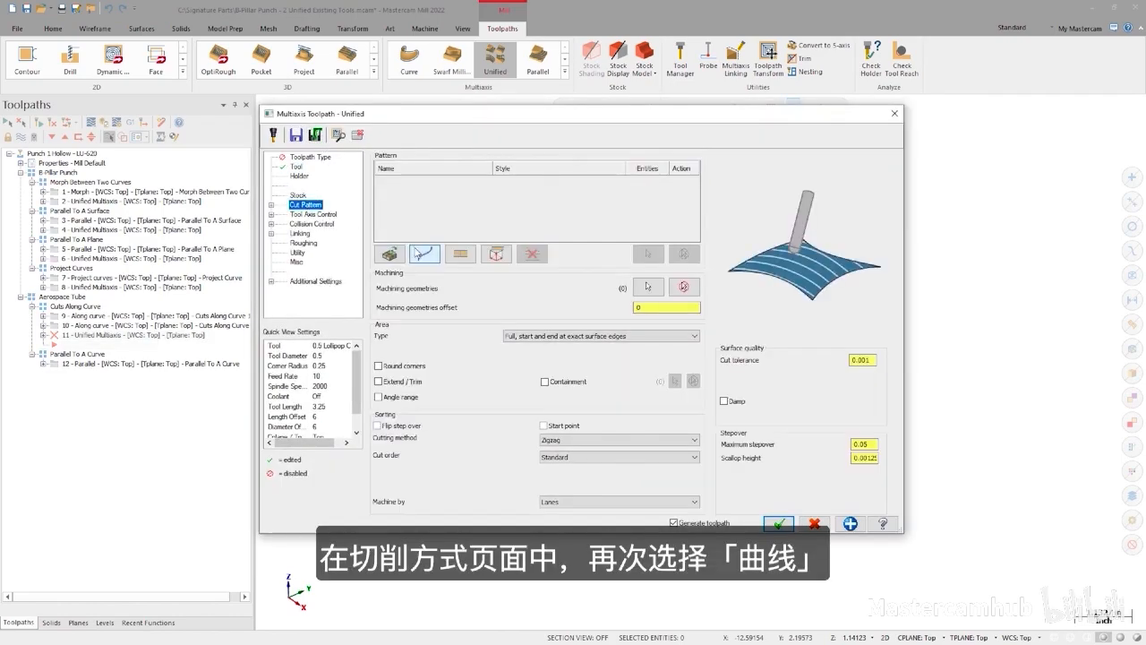
{"action": "left_click", "coordinate": [423, 255]}
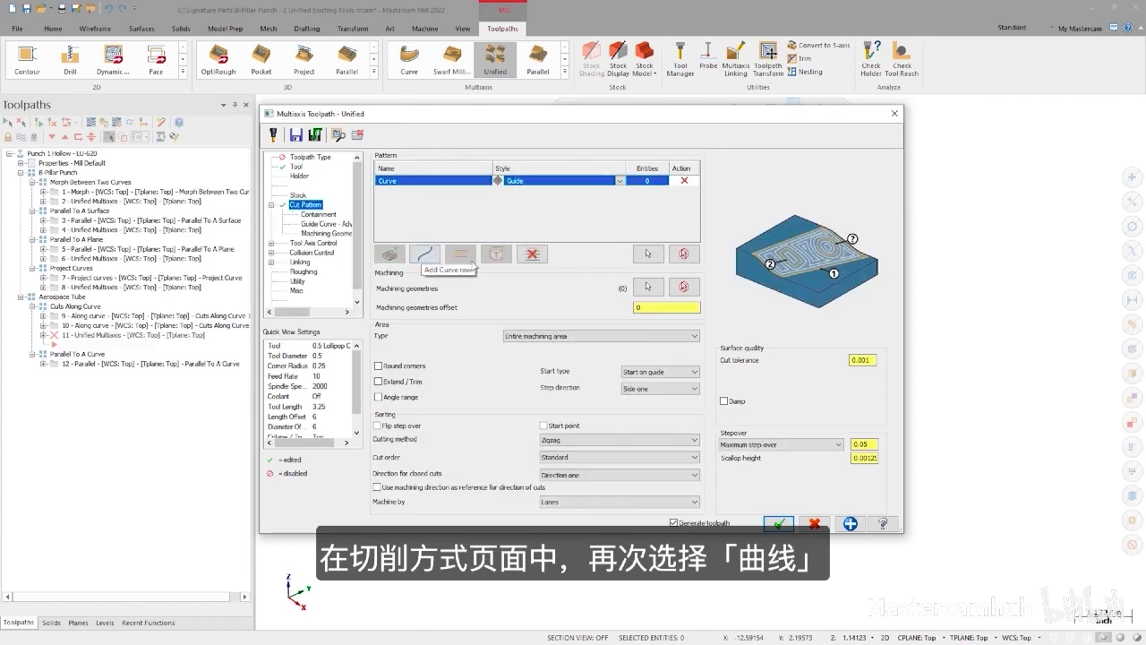
{"action": "left_click", "coordinate": [649, 253]}
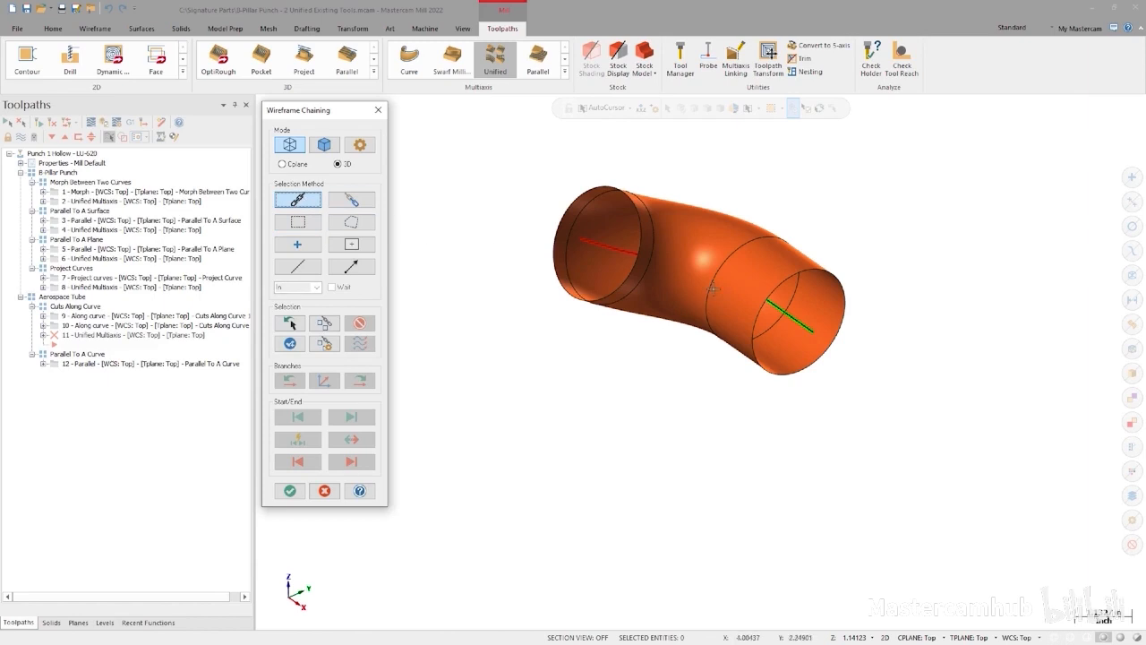
{"action": "left_click", "coordinate": [800, 315]}
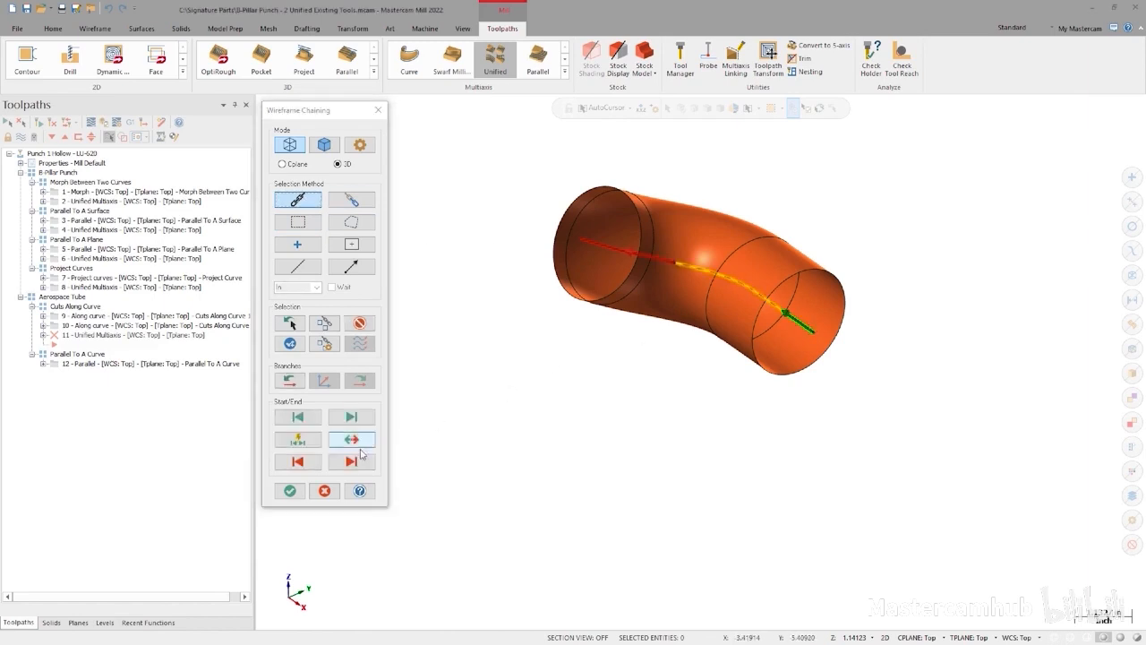
{"action": "left_click", "coordinate": [289, 490]}
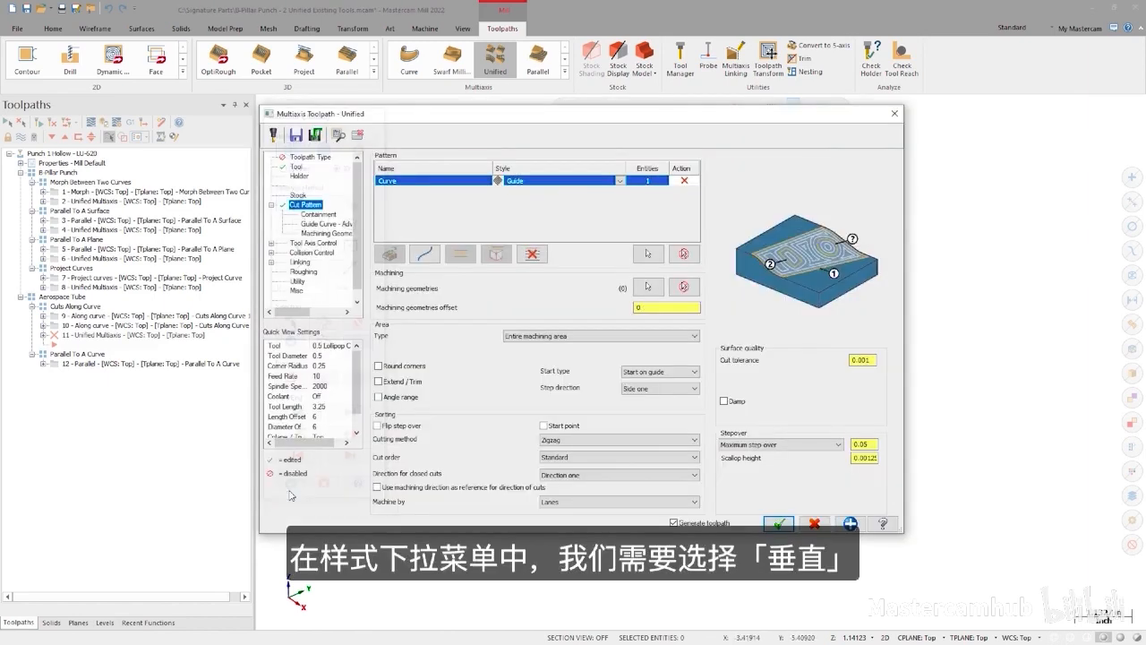
{"action": "left_click", "coordinate": [619, 180]}
{"action": "left_click", "coordinate": [592, 209]}
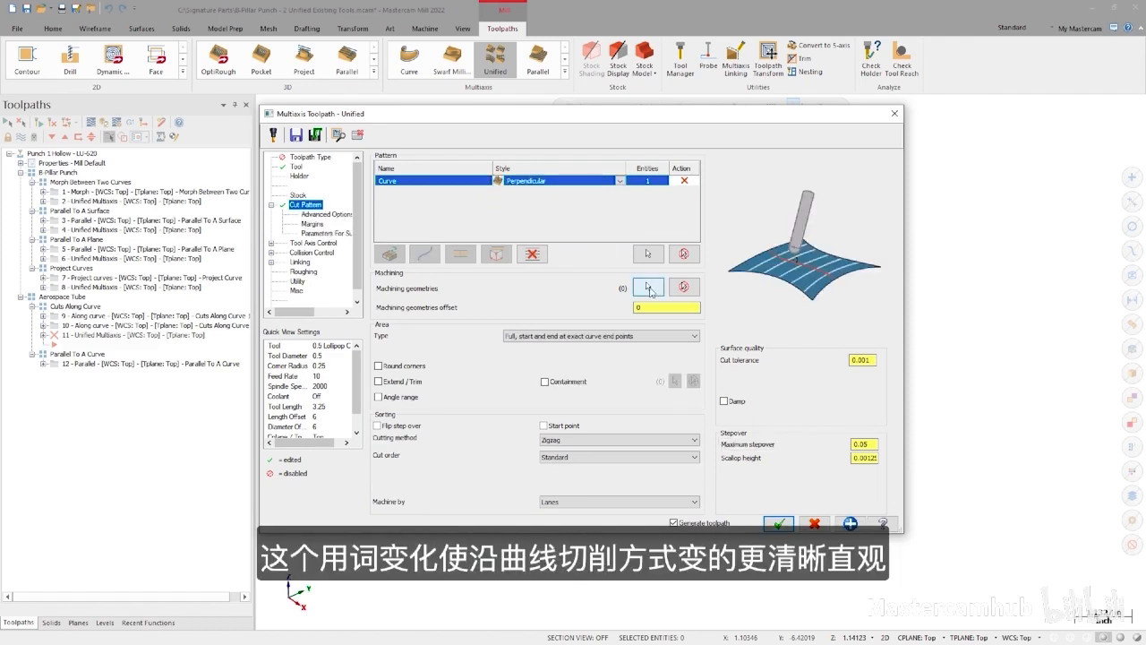
Select all three inner tube surfaces as the machining geometry.
{"action": "left_click", "coordinate": [649, 288]}
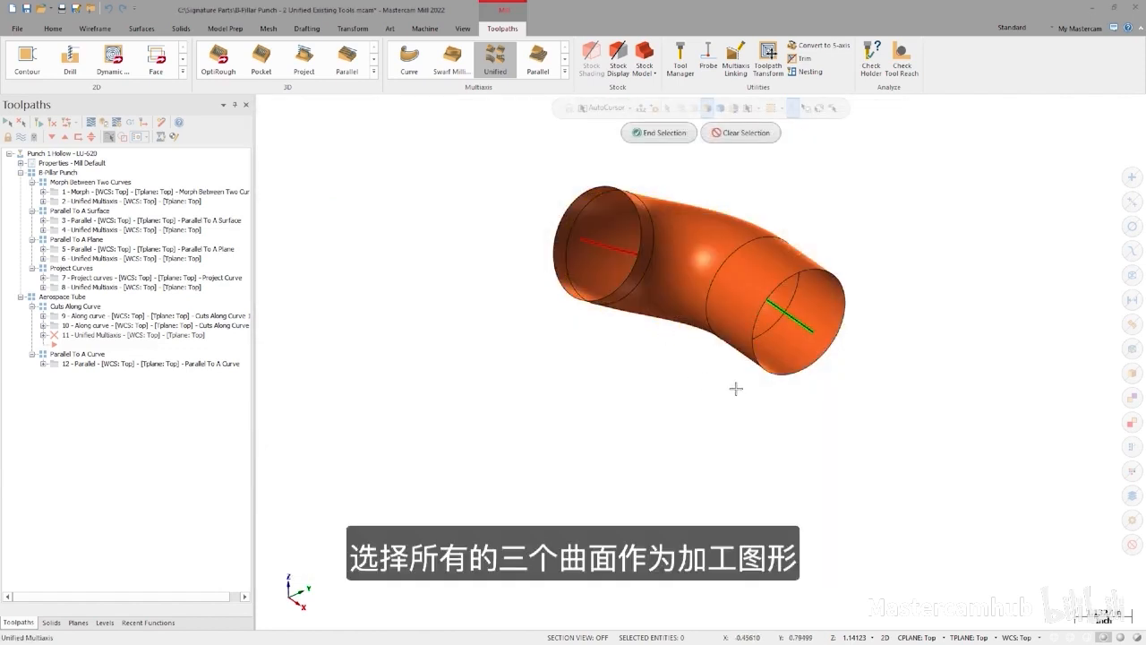
{"action": "left_click", "coordinate": [562, 260]}
{"action": "left_click", "coordinate": [588, 268]}
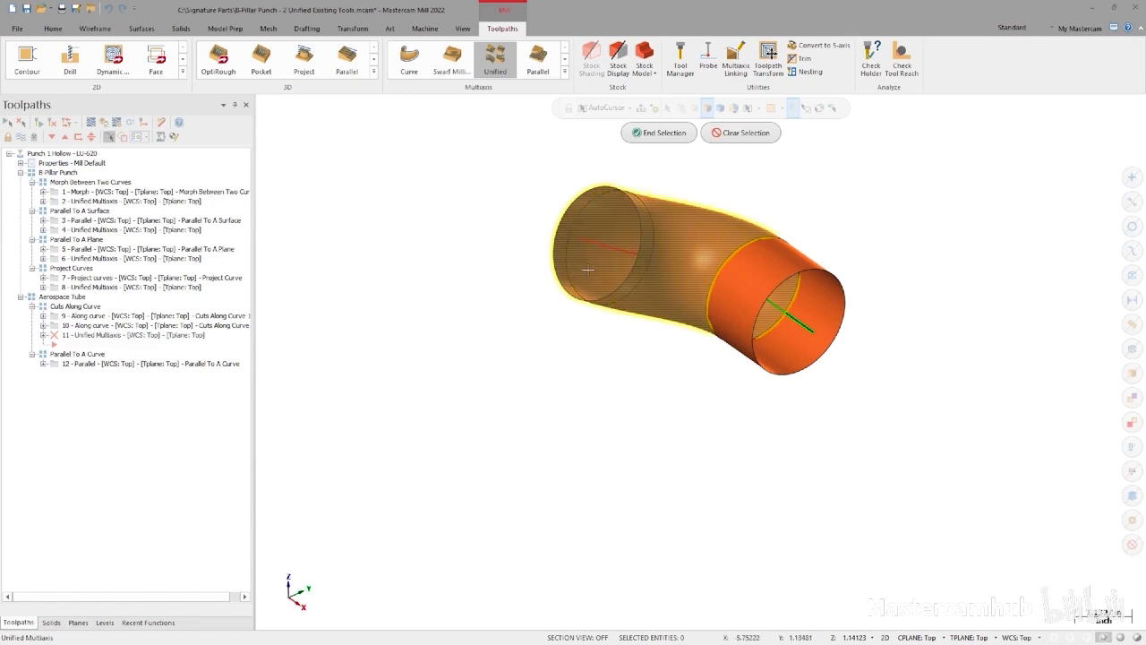
{"action": "left_click", "coordinate": [662, 133]}
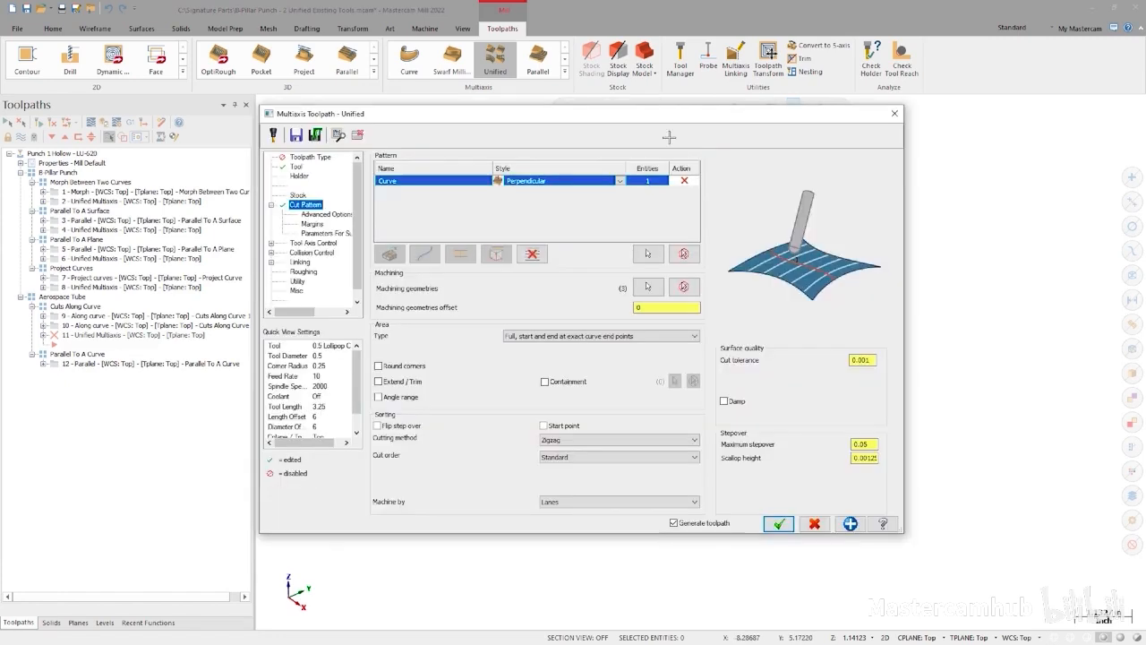
Disable the first collision control check, Trim and relink toolpath, for the tube's Unified operation and generate its toolpath.
{"action": "left_click", "coordinate": [312, 253]}
{"action": "left_click", "coordinate": [379, 192]}
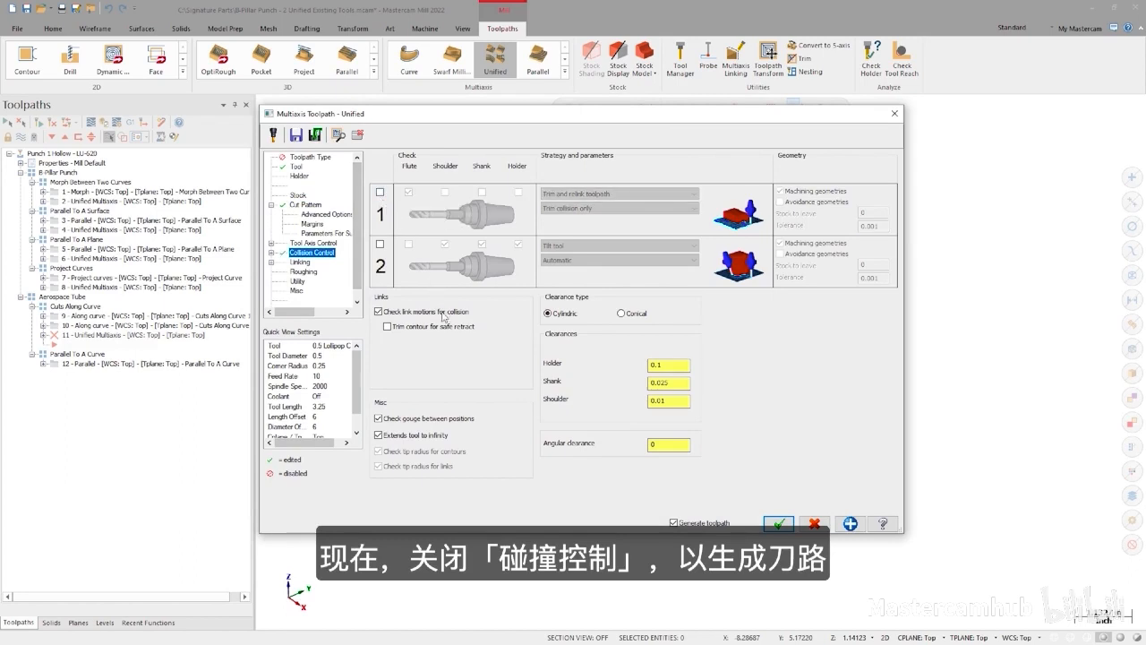
{"action": "left_click", "coordinate": [778, 524]}
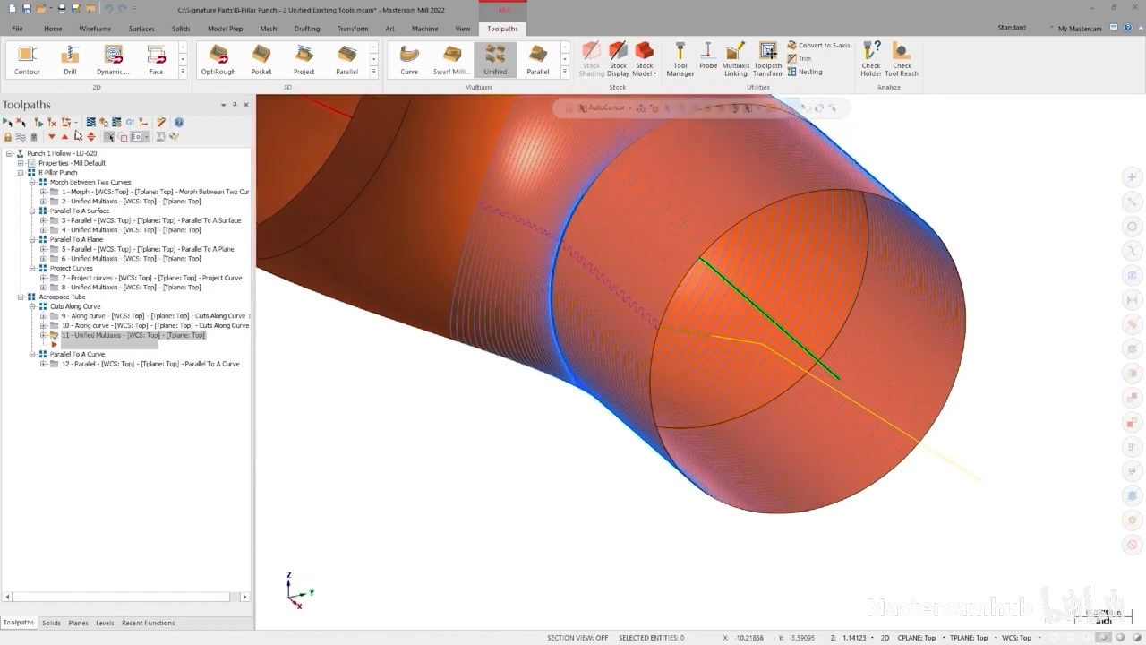
Backplot Unified operation 11 to examine the lollipop cutter's motion inside the tube.
{"action": "left_click", "coordinate": [89, 122]}
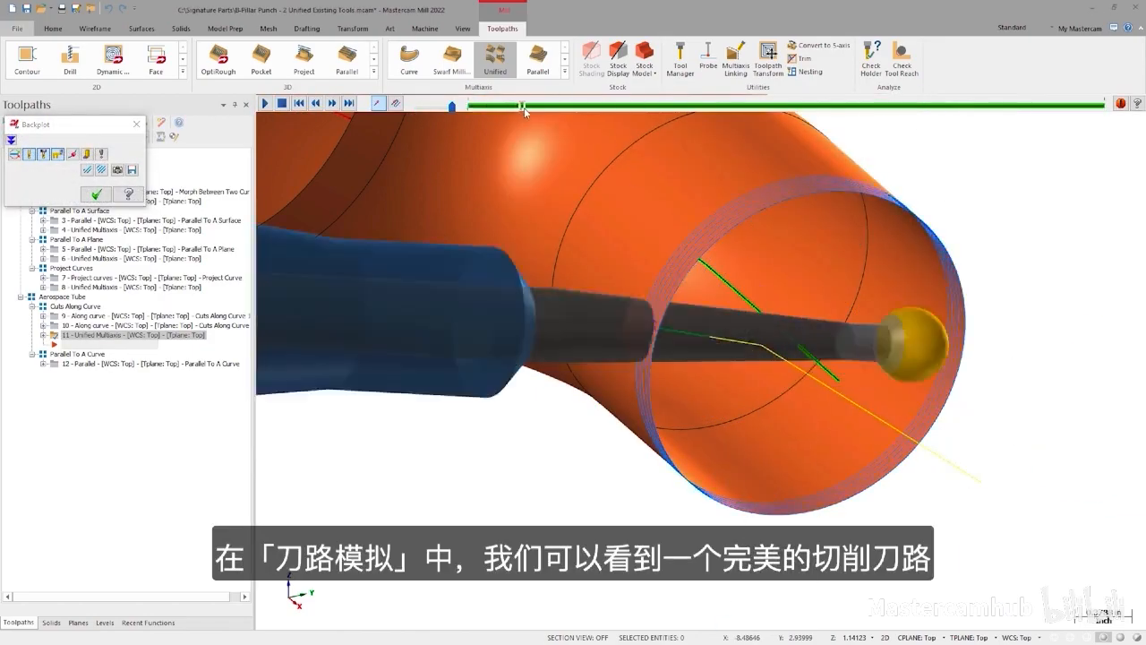
{"action": "left_click_drag", "start_coordinate": [472, 107], "coordinate": [657, 107]}
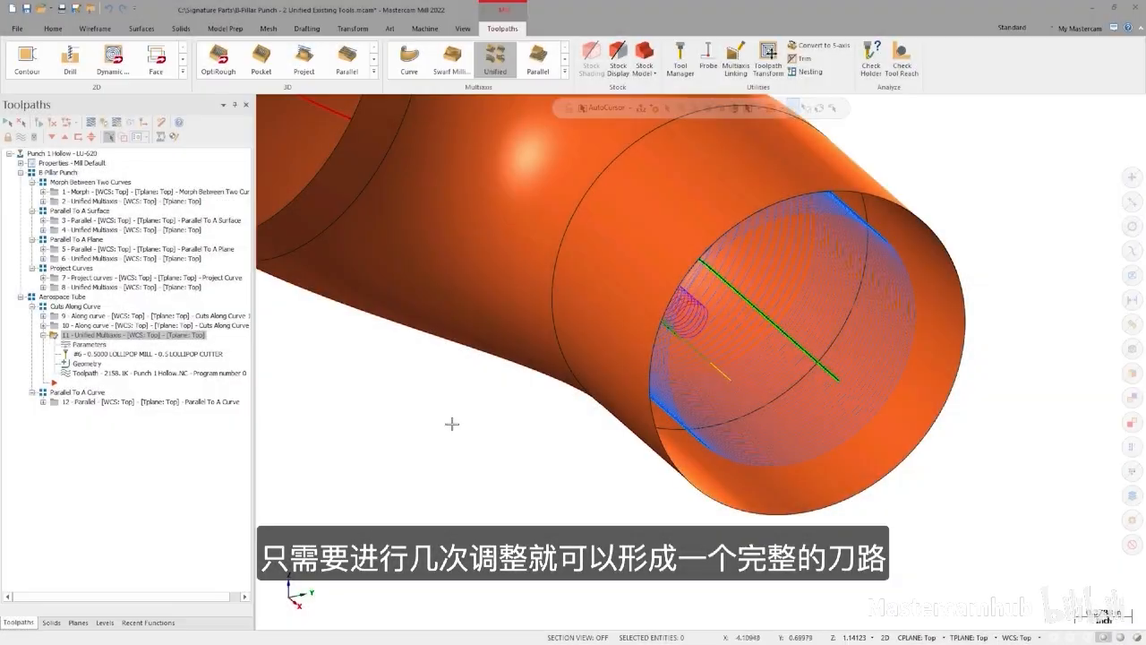
{"action": "left_click", "coordinate": [89, 376]}
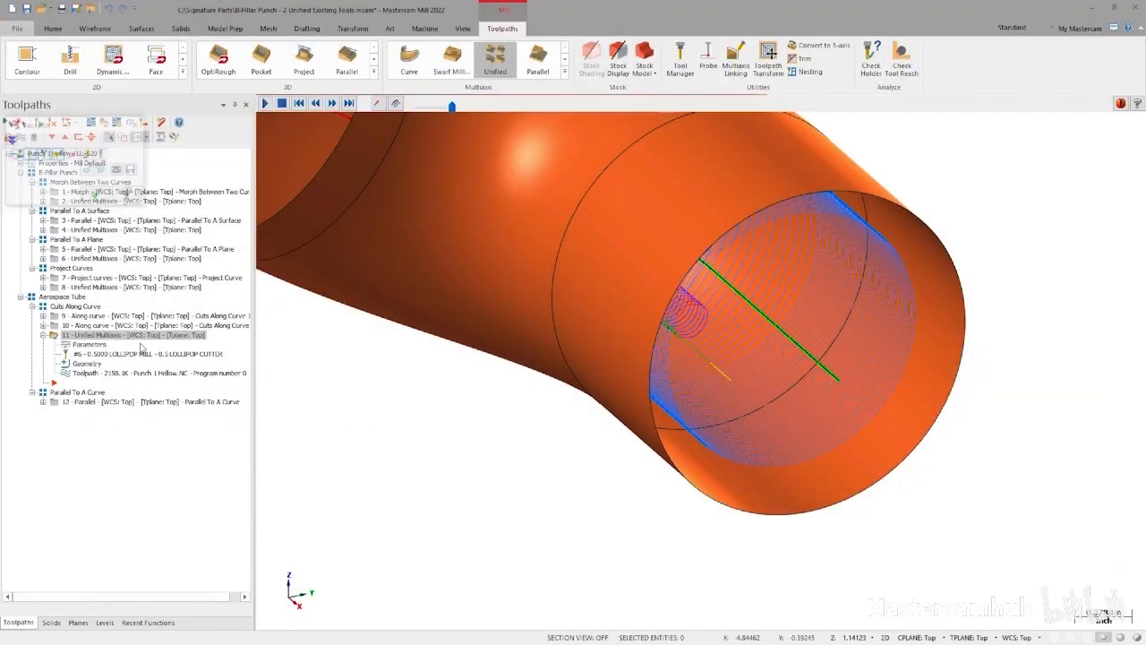
{"action": "left_click", "coordinate": [266, 104]}
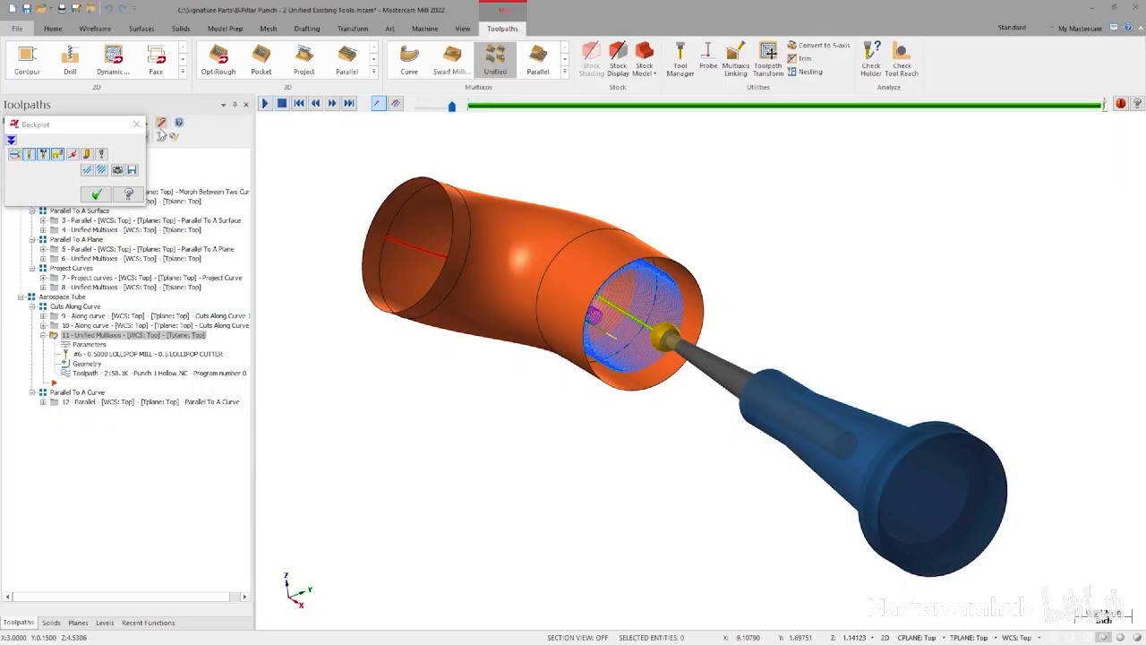
{"action": "left_click", "coordinate": [93, 191]}
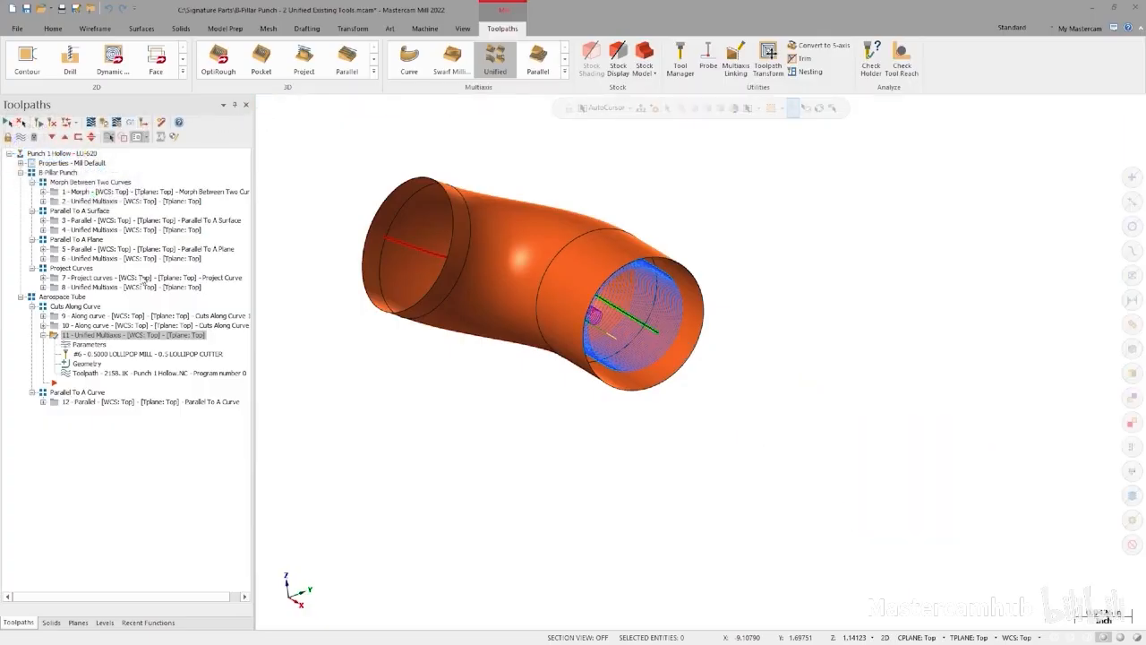
Copy Unified operation 11 after itself within the Cuts Along Curve group.
{"action": "left_click", "coordinate": [42, 336]}
{"action": "right_click_drag", "start_coordinate": [63, 345], "coordinate": [76, 347]}
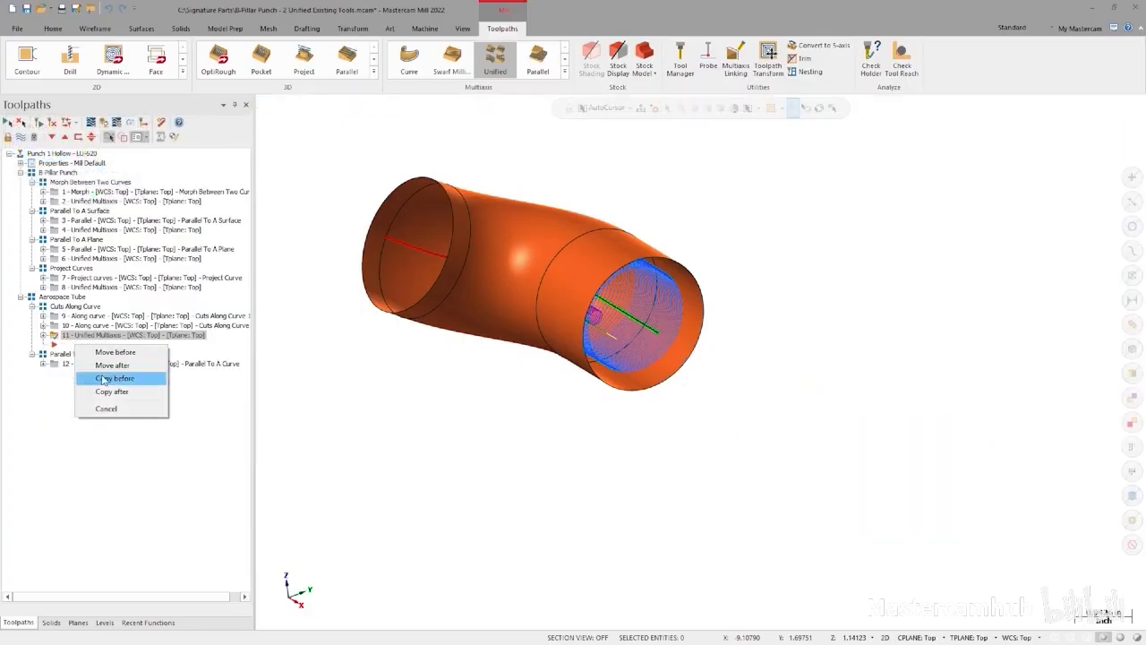
{"action": "left_click", "coordinate": [108, 392]}
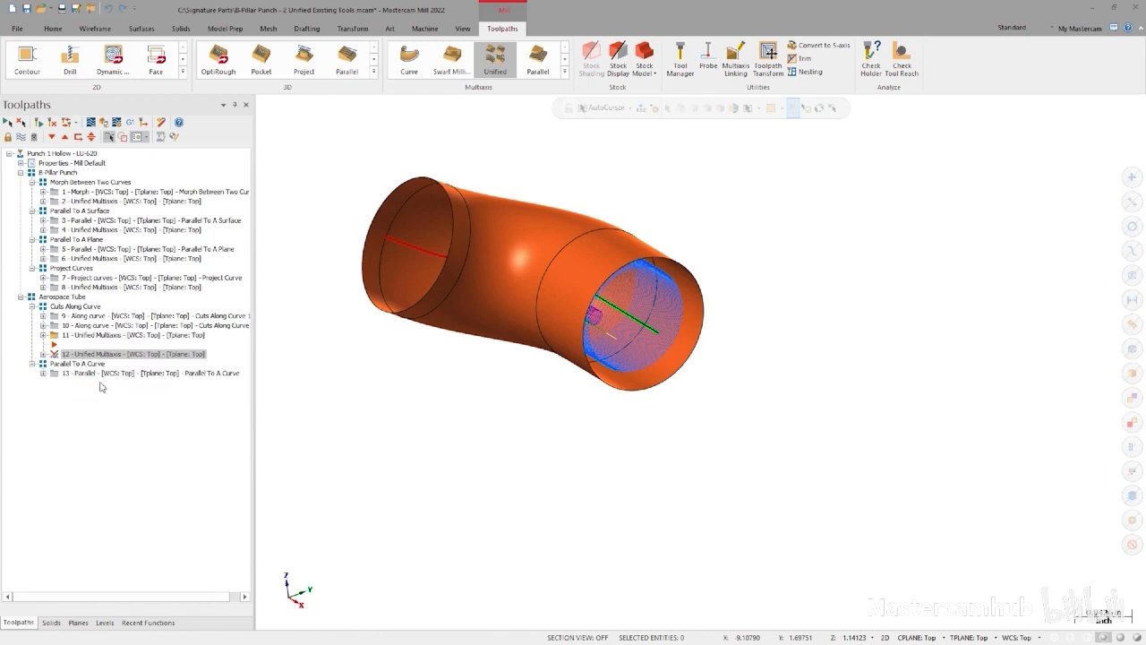
Open the copied operation 12's parameters and remove the existing Perpendicular curve row from its cut pattern.
{"action": "left_click", "coordinate": [43, 355]}
{"action": "left_click", "coordinate": [76, 366]}
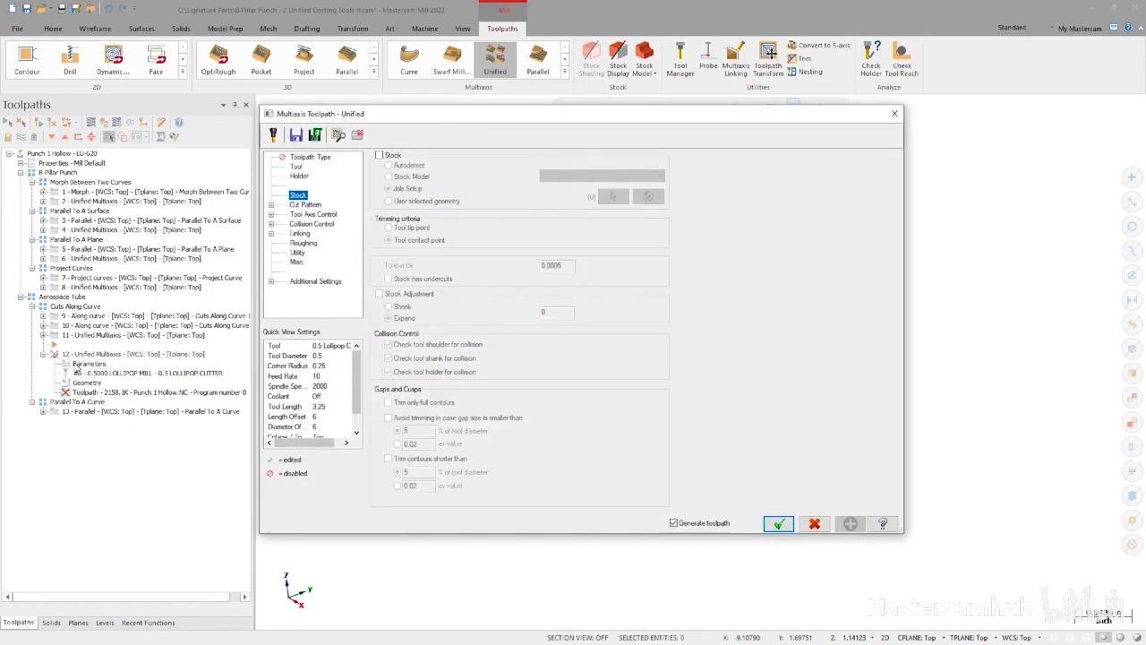
{"action": "left_click", "coordinate": [305, 205]}
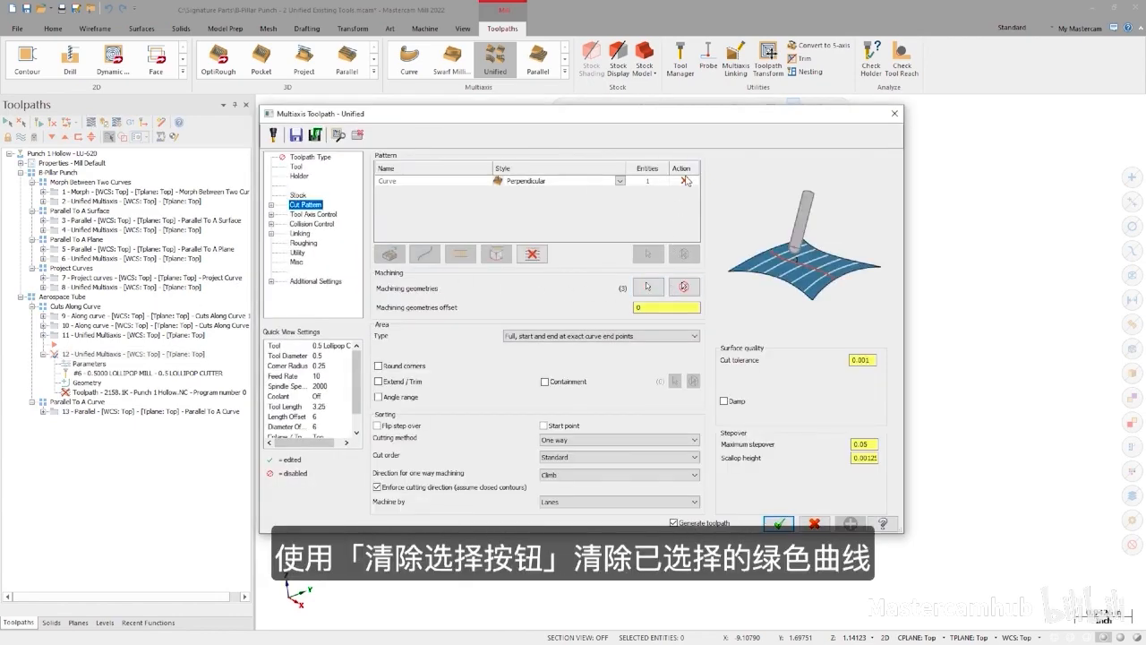
{"action": "left_click", "coordinate": [685, 181]}
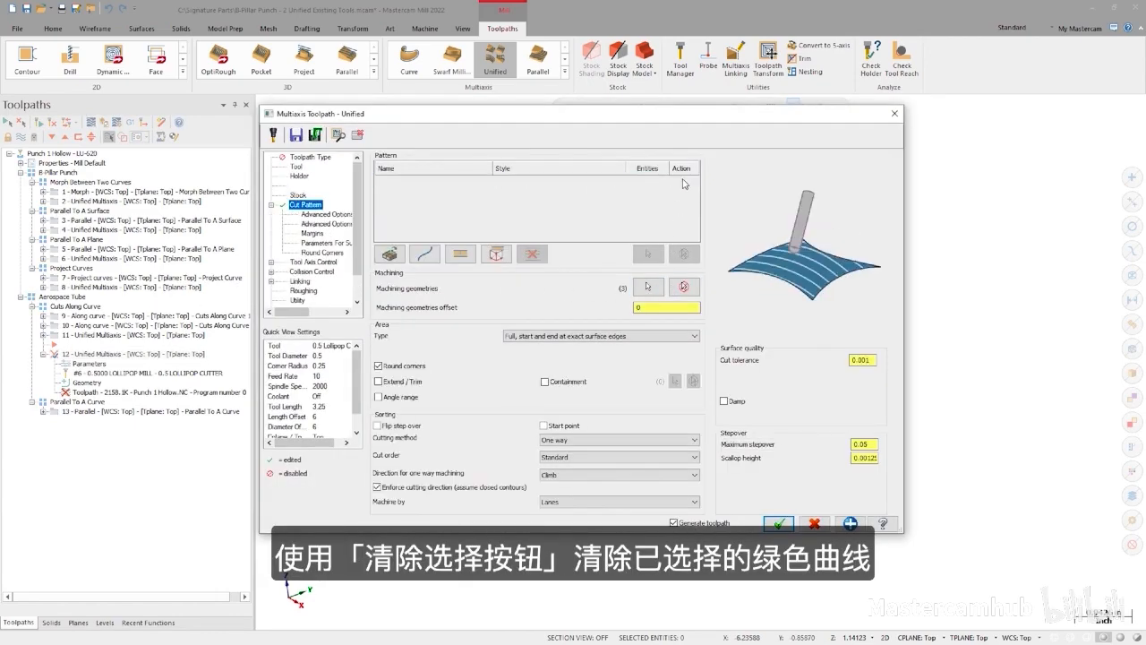
Add a new curve row and chain the red centerline at the tube's other end, running from the outside inward.
{"action": "left_click", "coordinate": [426, 260]}
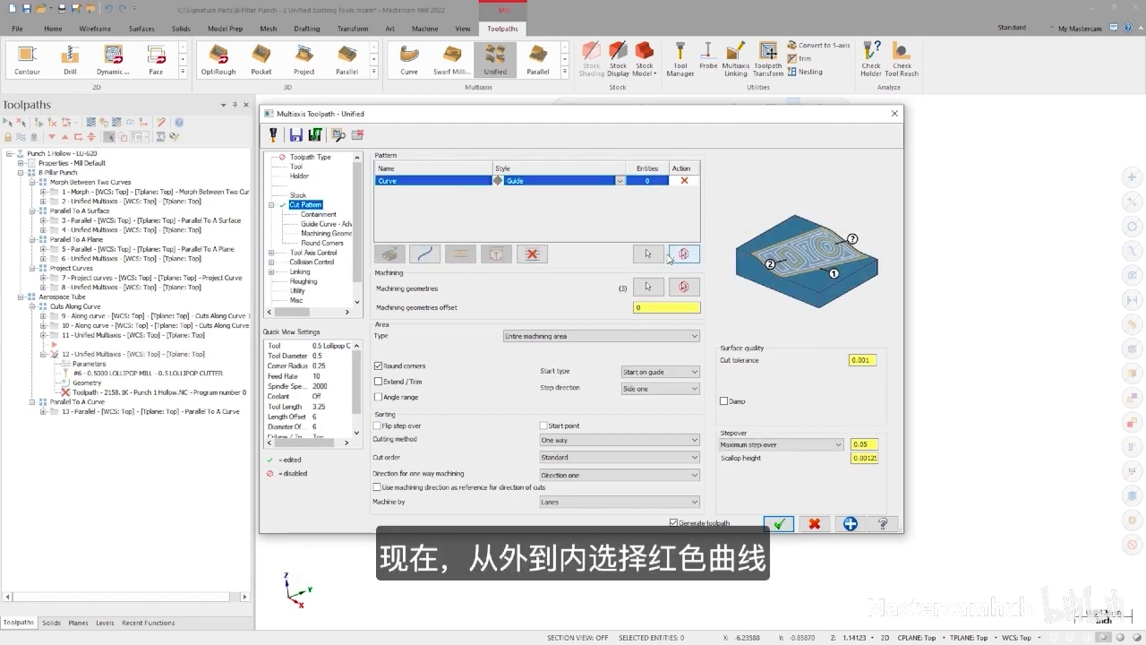
{"action": "left_click", "coordinate": [649, 254]}
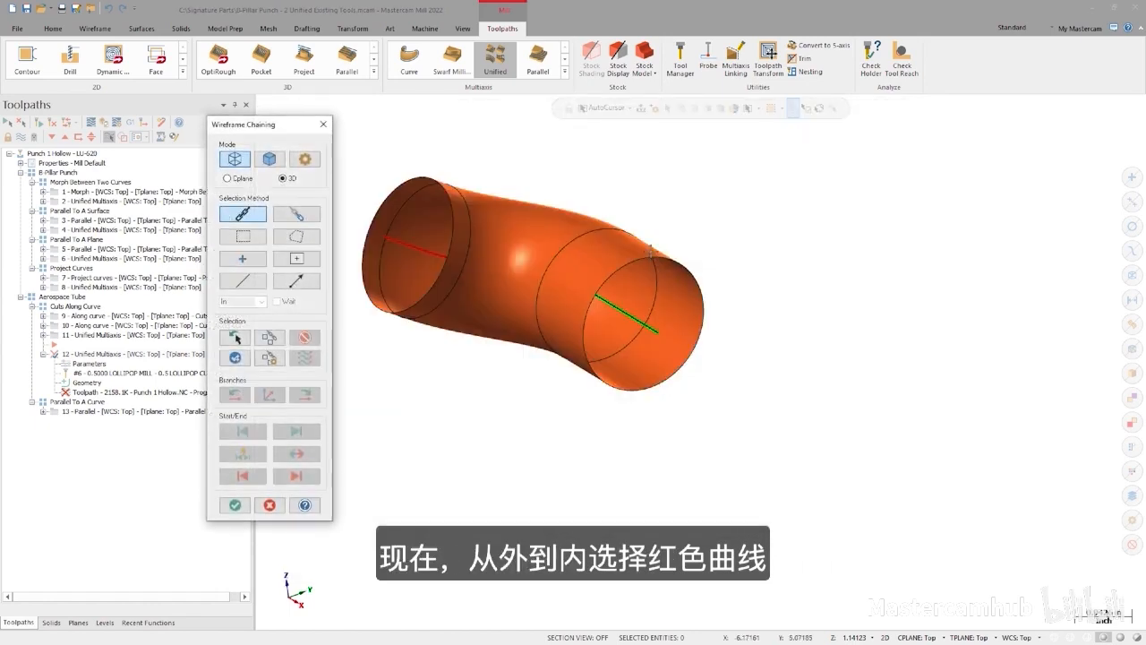
{"action": "left_click", "coordinate": [390, 240]}
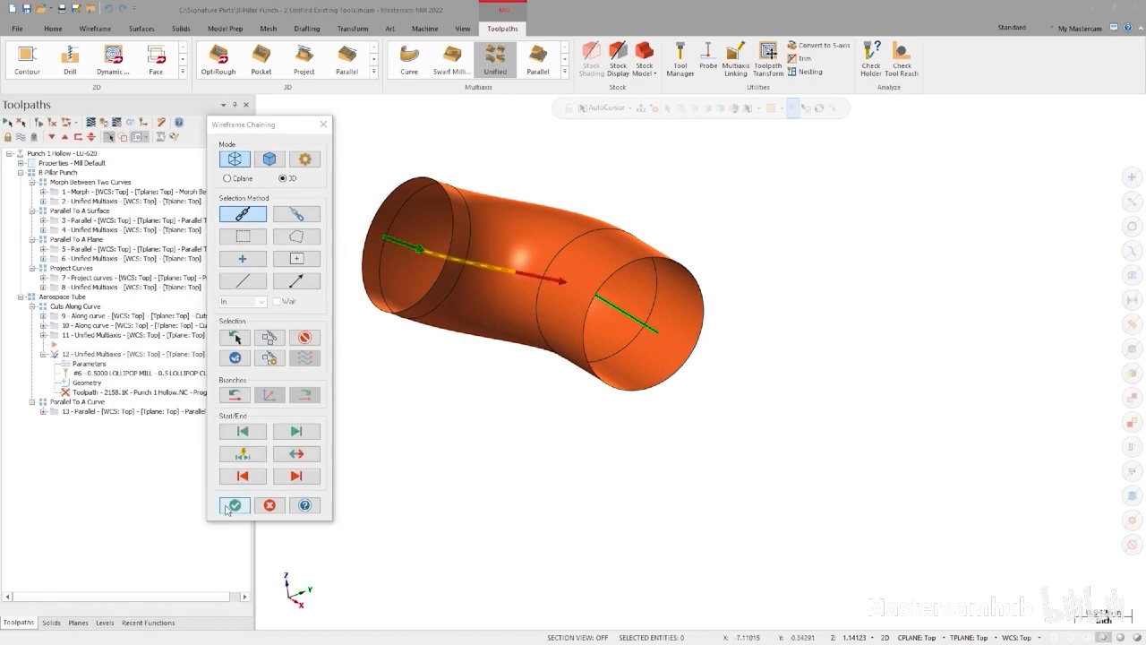
{"action": "left_click", "coordinate": [233, 506]}
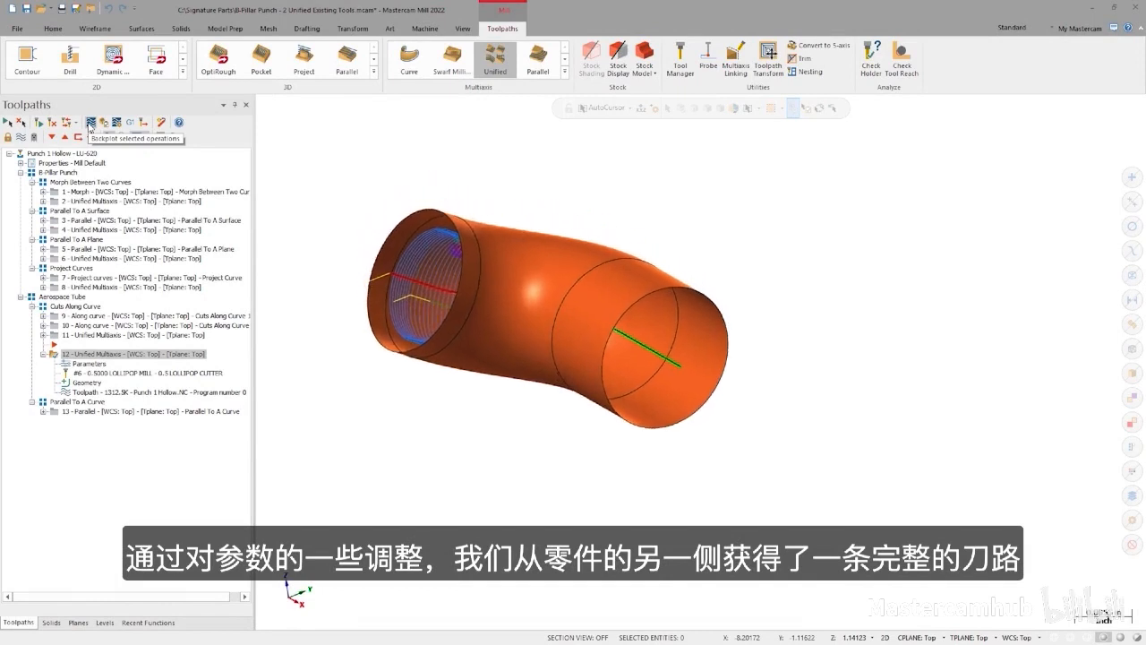
Backplot Unified operation 12 to examine the cutter's motion from the tube's other end.
{"action": "left_click", "coordinate": [89, 127]}
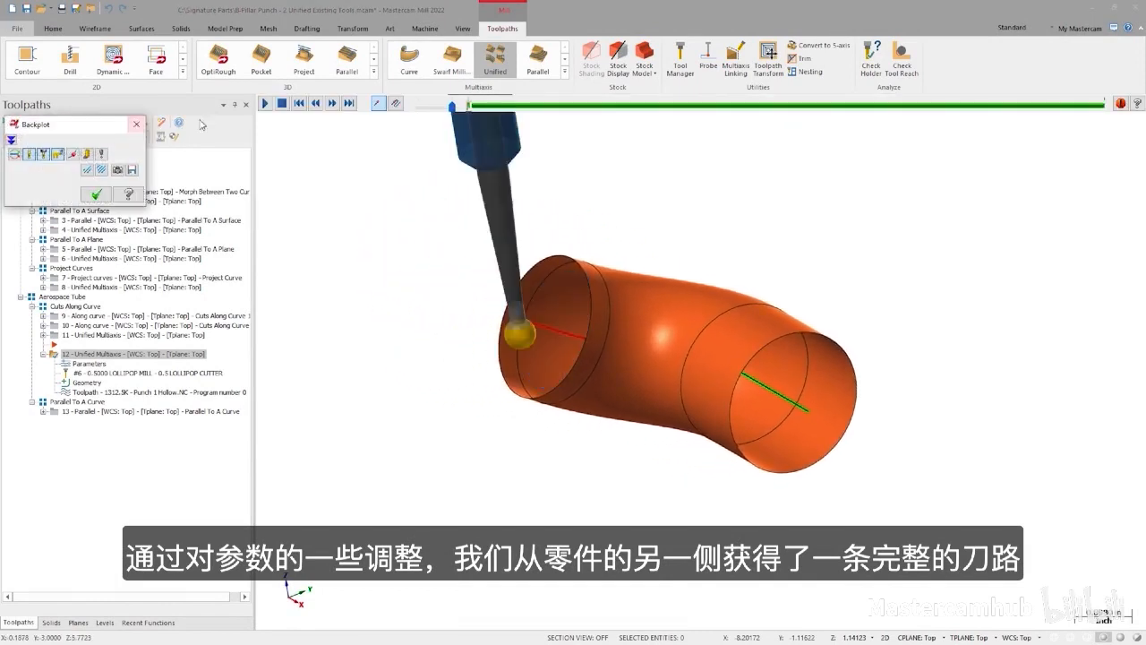
{"action": "left_click", "coordinate": [267, 103]}
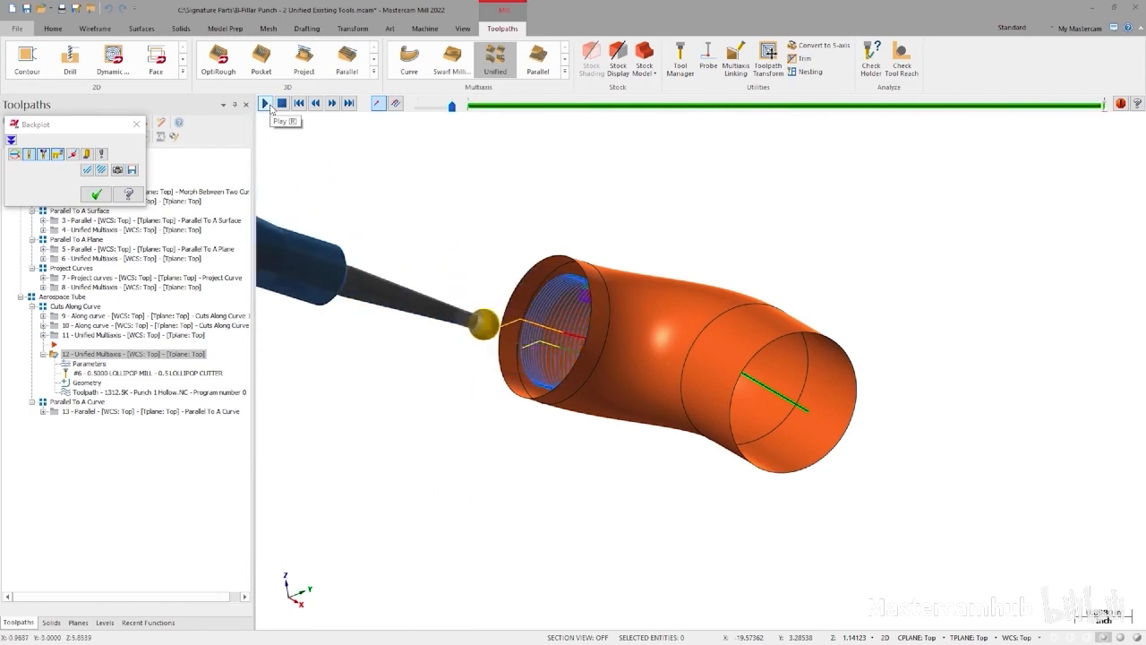
{"action": "left_click", "coordinate": [136, 123]}
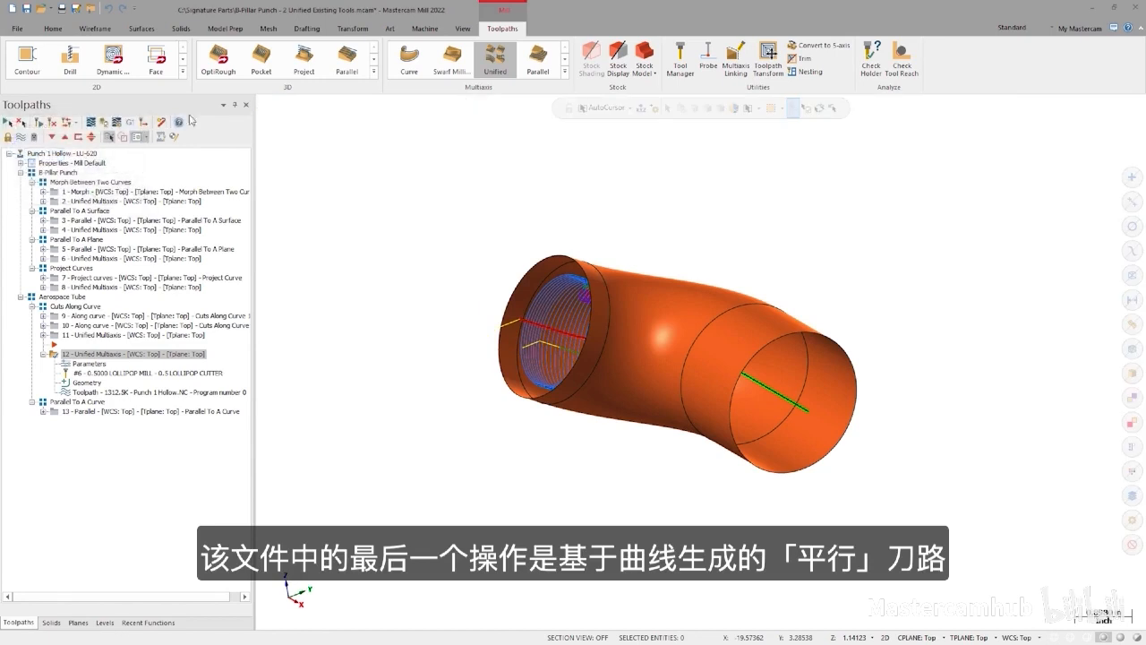
Make level 2, Aerospace Tube, the active level and the only visible one.
{"action": "left_click", "coordinate": [105, 623]}
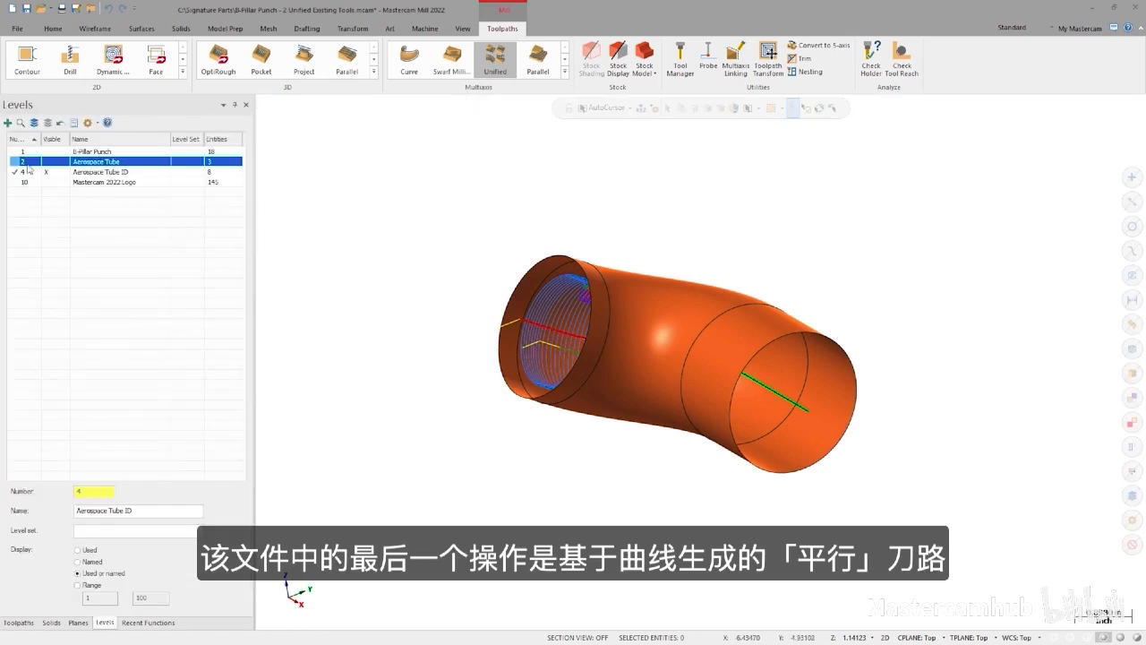
{"action": "left_click", "coordinate": [24, 162]}
{"action": "left_click", "coordinate": [50, 123]}
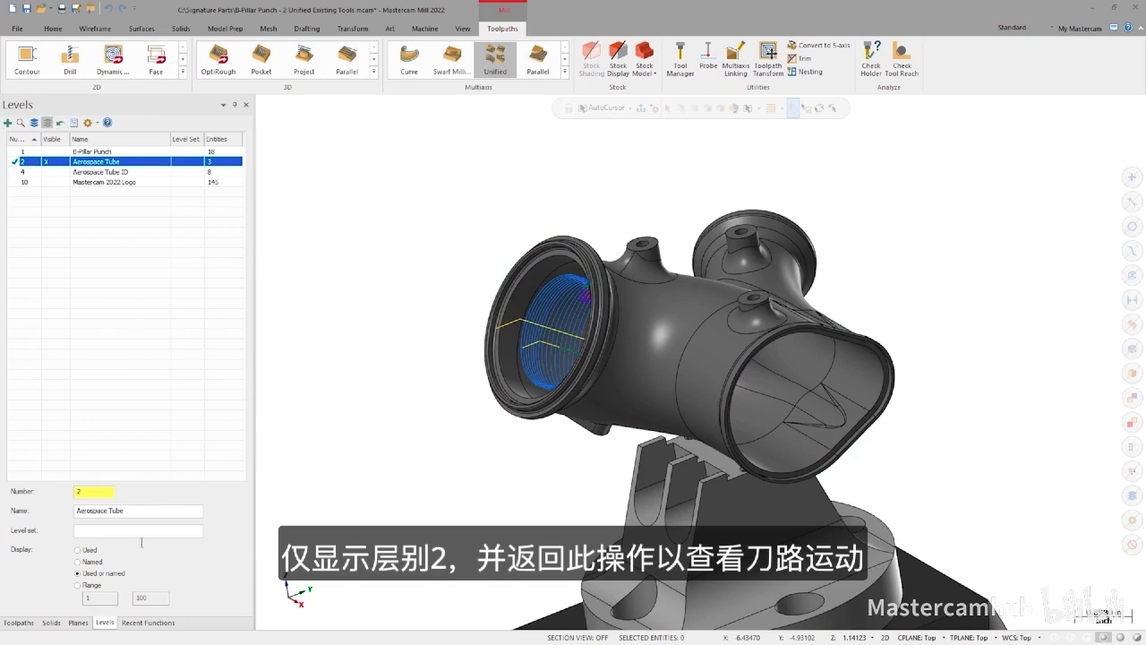
Backplot operation 13, the existing Parallel toolpath, to examine its motion around the tube's boss.
{"action": "left_click", "coordinate": [19, 623]}
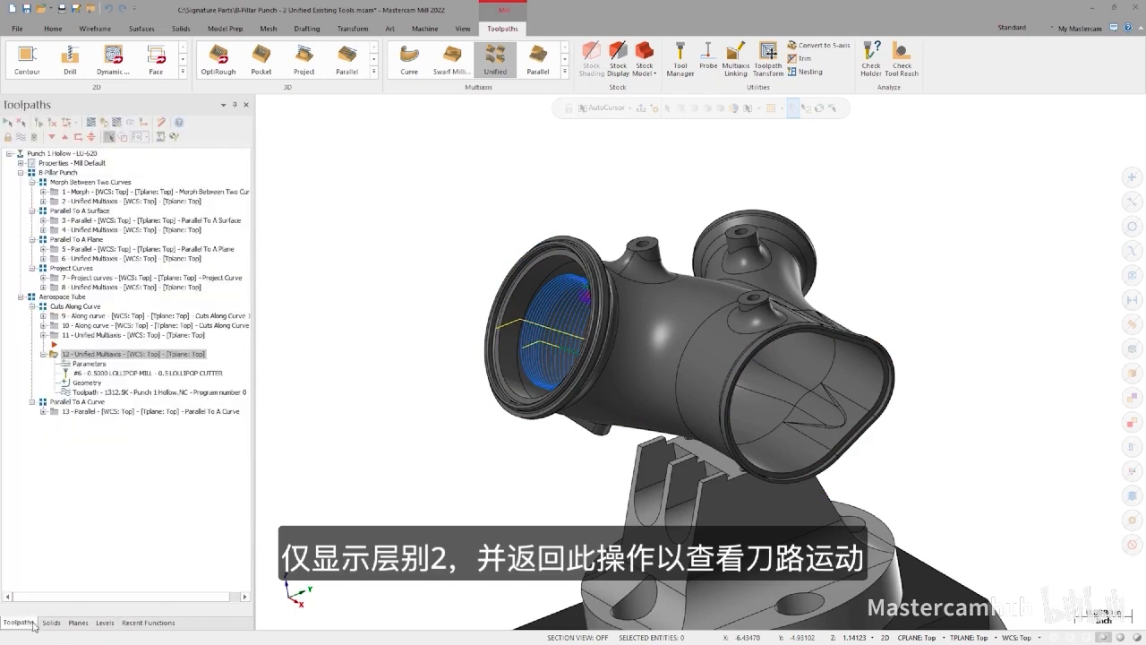
{"action": "left_click", "coordinate": [87, 412]}
{"action": "left_click", "coordinate": [91, 122]}
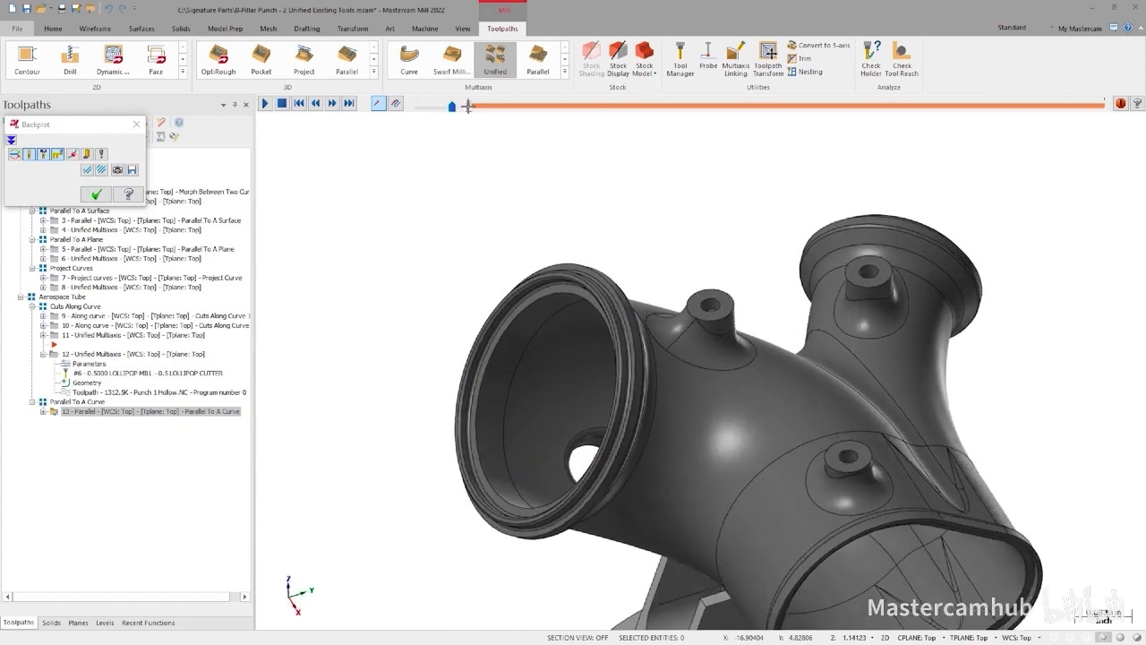
{"action": "mouse_move", "coordinate": [471, 107]}
{"action": "left_mouse_down"}
{"action": "mouse_move", "coordinate": [928, 106]}
{"action": "mouse_move", "coordinate": [1129, 91]}
{"action": "left_mouse_up"}
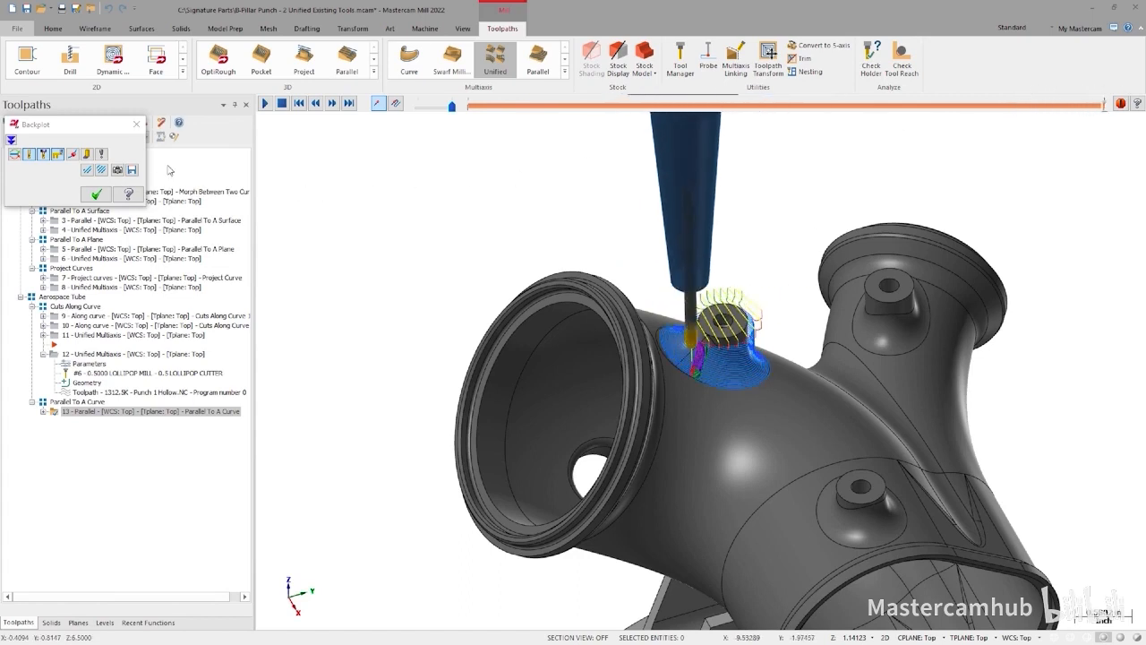
{"action": "left_click", "coordinate": [139, 125]}
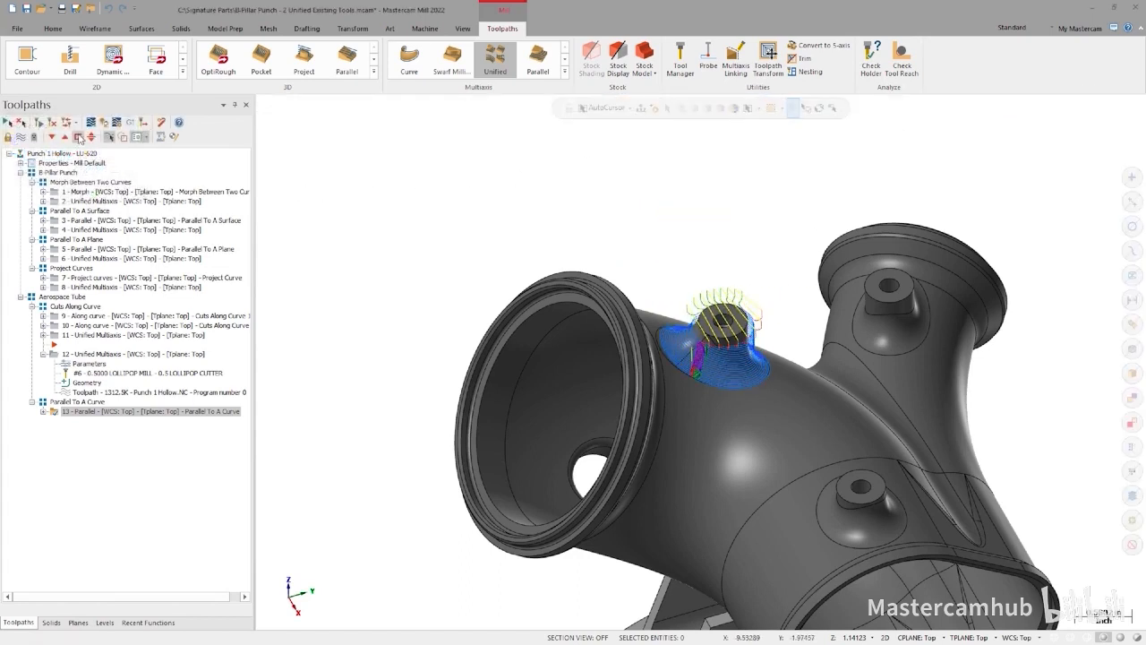
Create a Unified multiaxis toolpath after operation 13 with parameters reloaded from the defaults file, using tool 13, the 1/8 Ball Endmill.
{"action": "left_click", "coordinate": [79, 136]}
{"action": "left_click", "coordinate": [496, 59]}
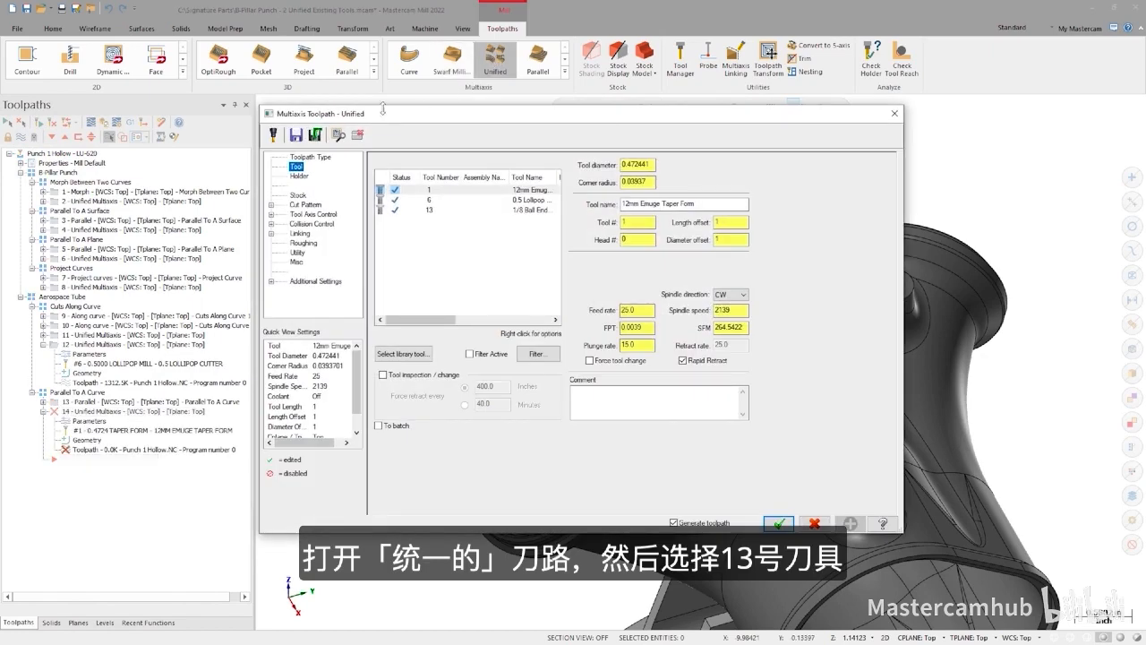
{"action": "left_click", "coordinate": [315, 136]}
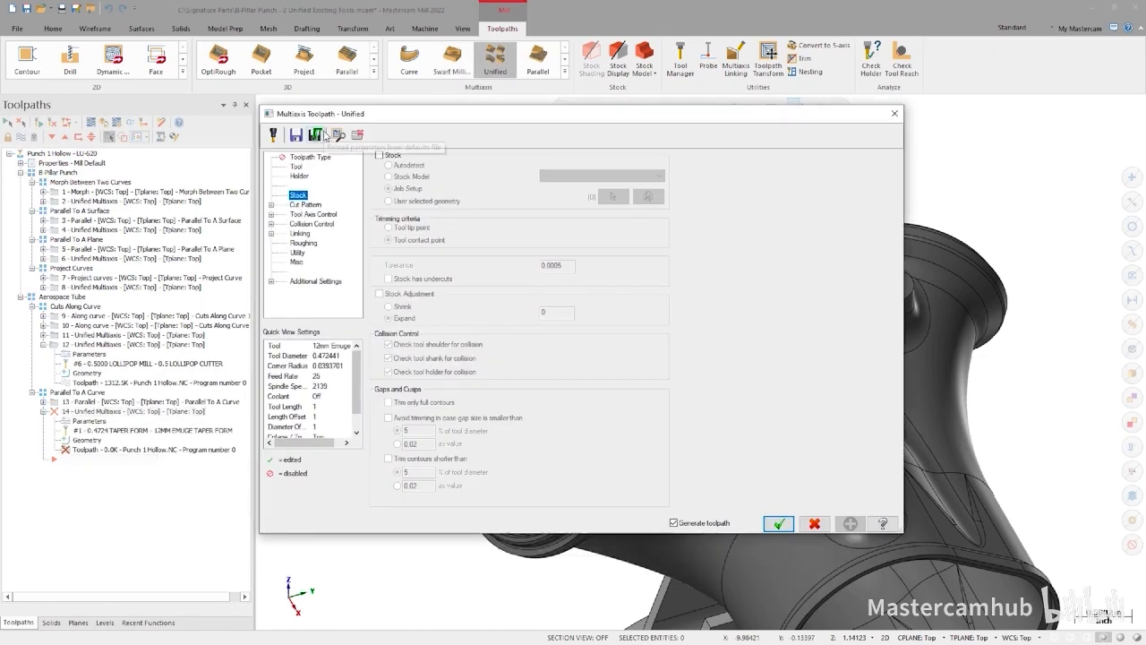
{"action": "left_click", "coordinate": [297, 167]}
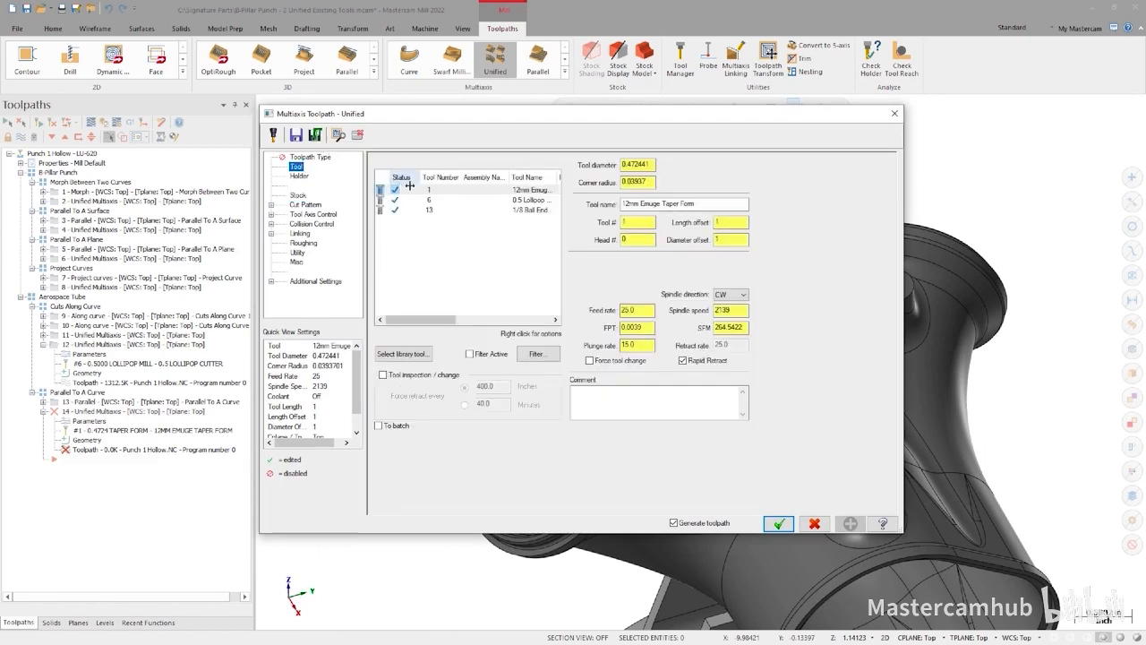
Add a curve row to the cut pattern, chain the outer edge of the boss's fillet, and set its style to Parallel.
{"action": "left_click", "coordinate": [319, 207]}
{"action": "left_click", "coordinate": [424, 258]}
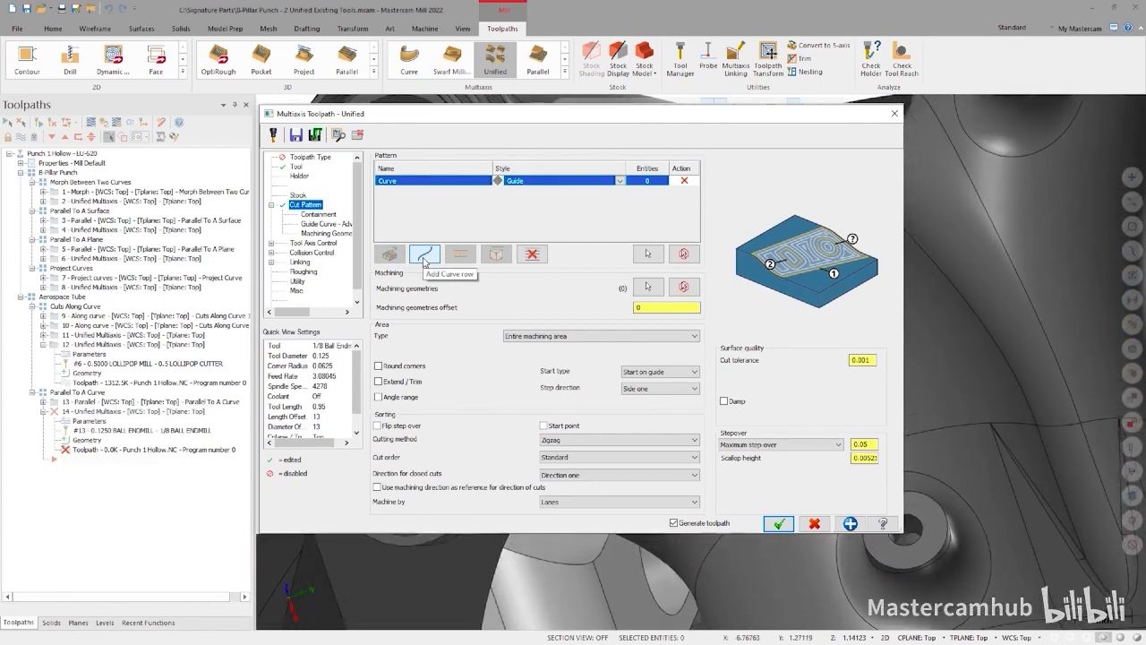
{"action": "left_click", "coordinate": [649, 255]}
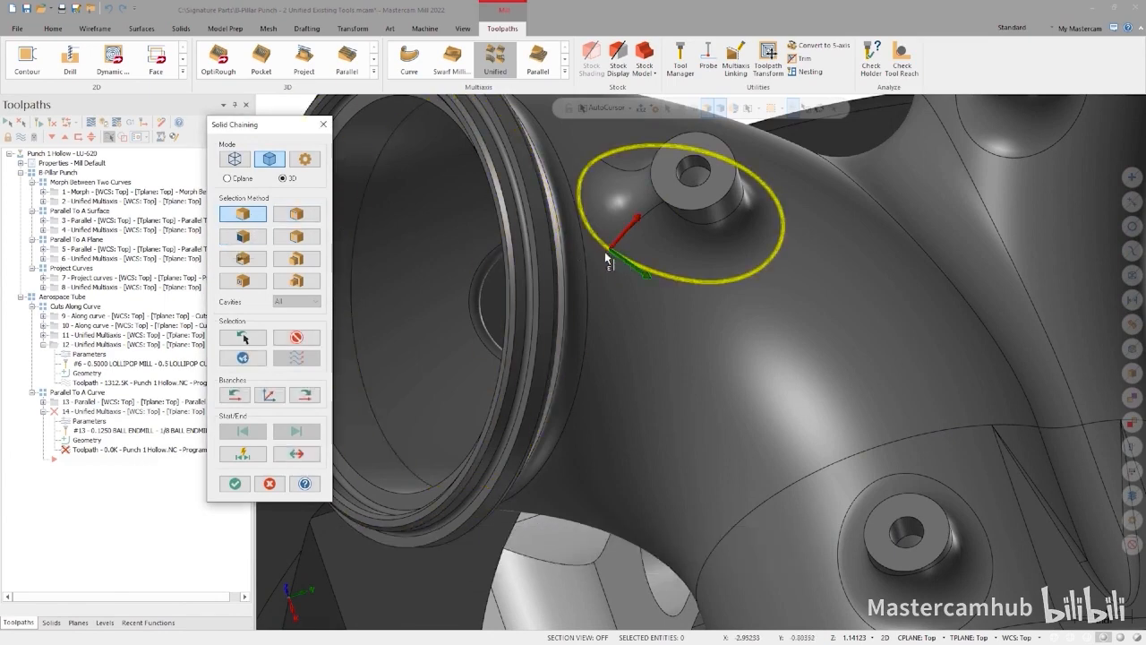
{"action": "left_click", "coordinate": [237, 488]}
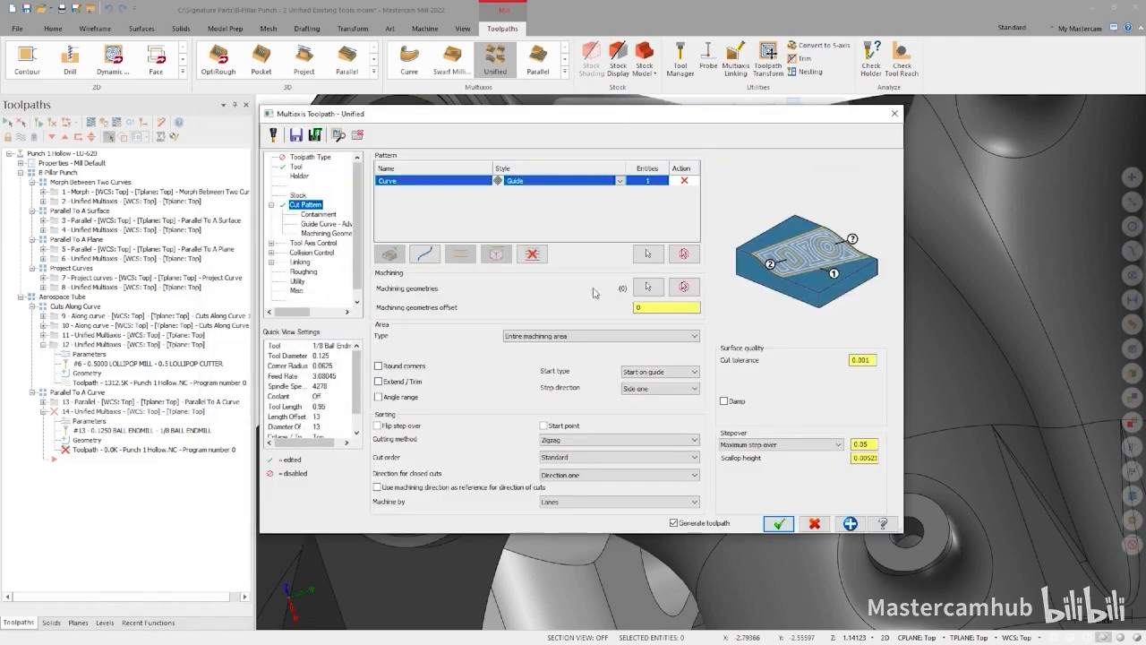
{"action": "left_click", "coordinate": [618, 182]}
{"action": "left_click", "coordinate": [604, 194]}
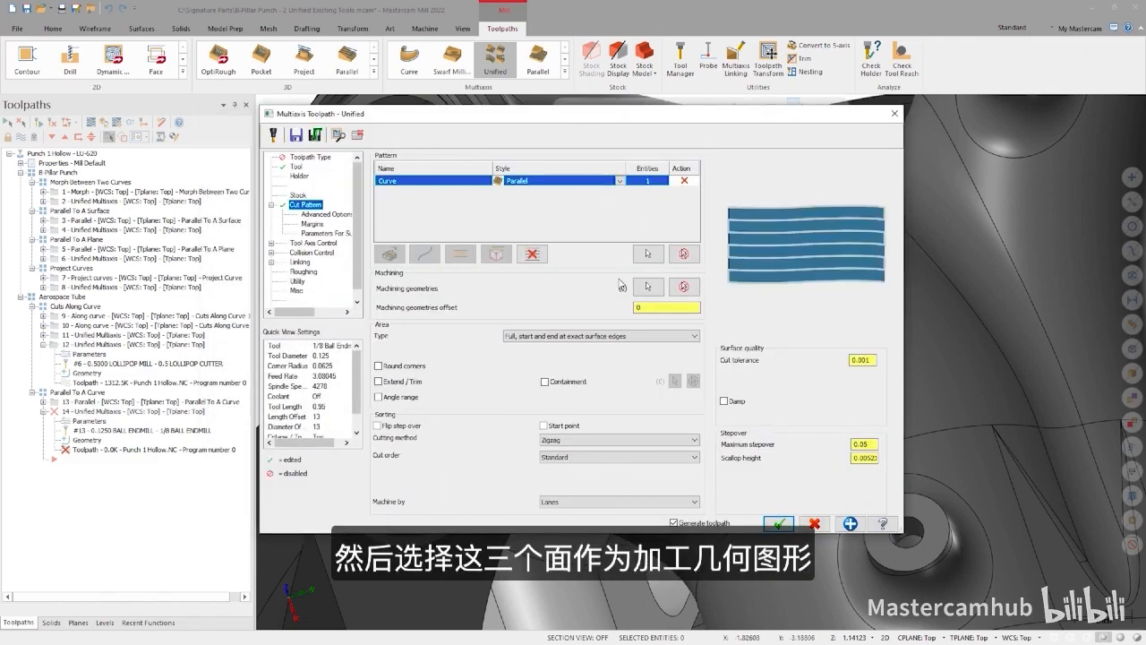
Select the three fillet faces around the boss as the machining geometry and generate the toolpath.
{"action": "left_click", "coordinate": [649, 287]}
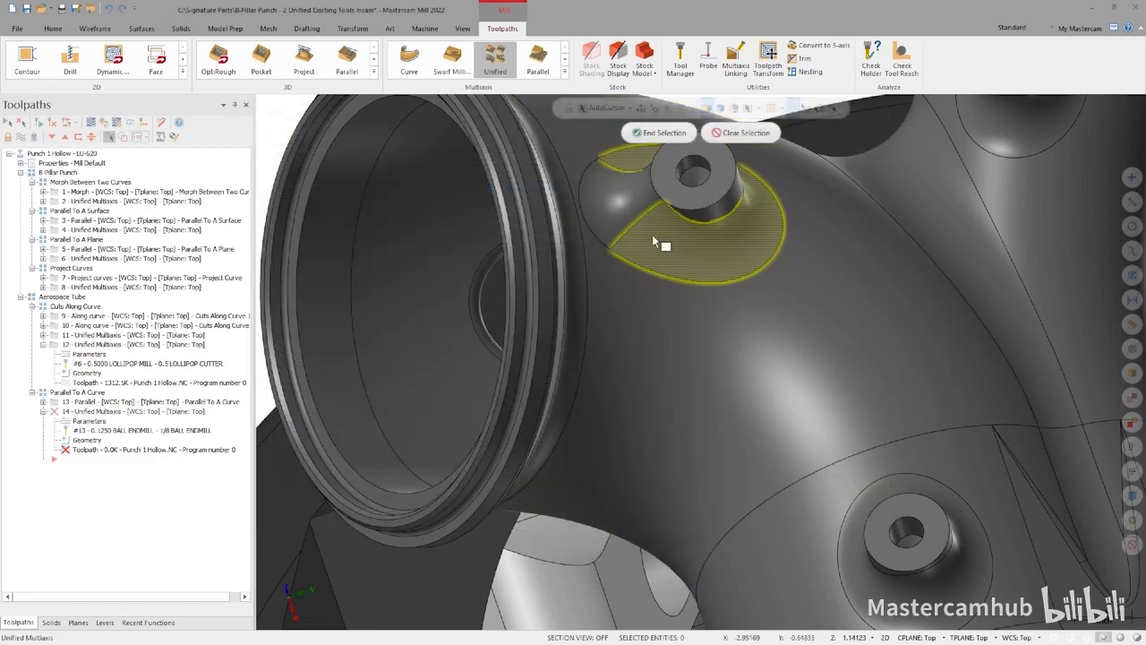
{"action": "left_click", "coordinate": [660, 132]}
{"action": "left_click", "coordinate": [778, 524]}
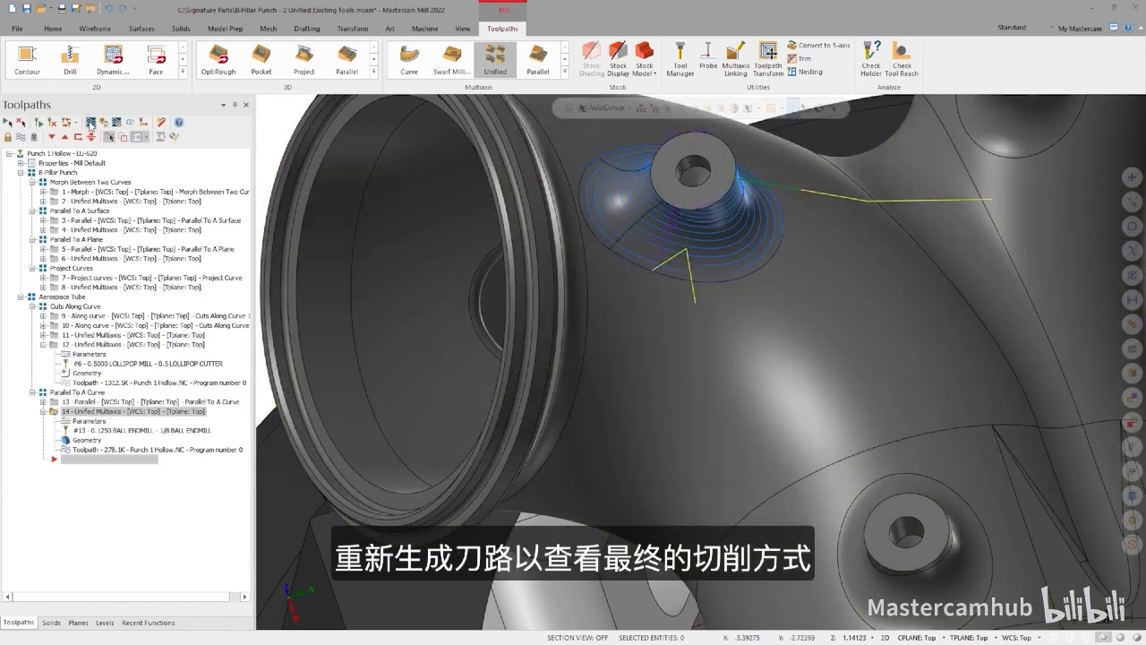
Backplot Unified operation 14 to examine its cuts around the boss.
{"action": "left_click", "coordinate": [91, 123]}
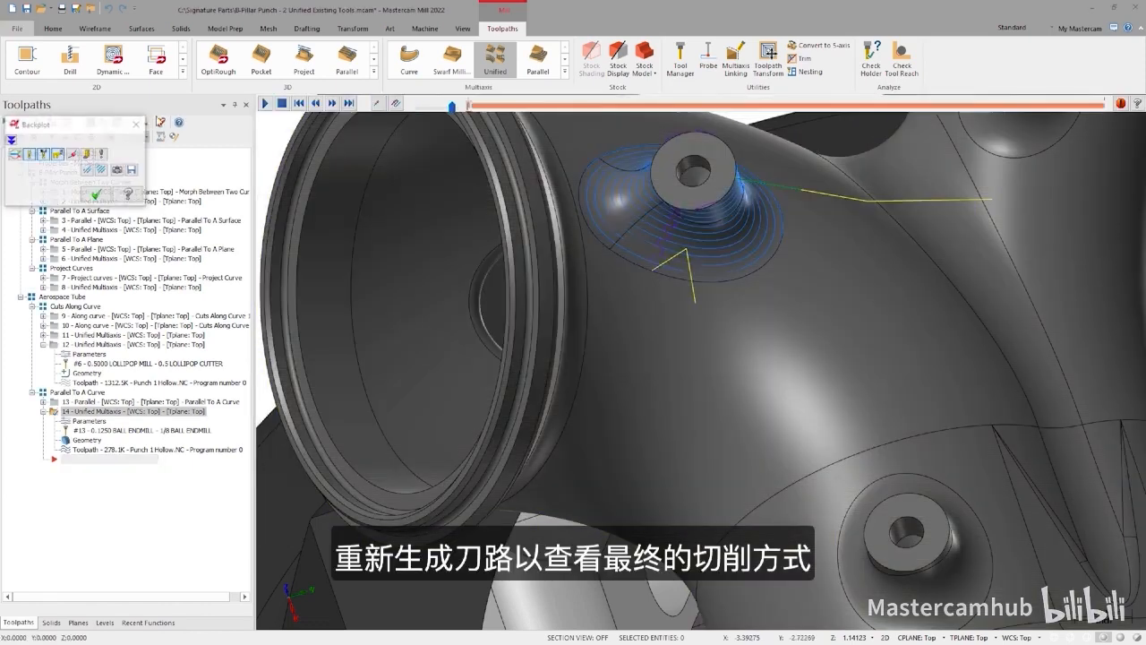
{"action": "left_click", "coordinate": [264, 104]}
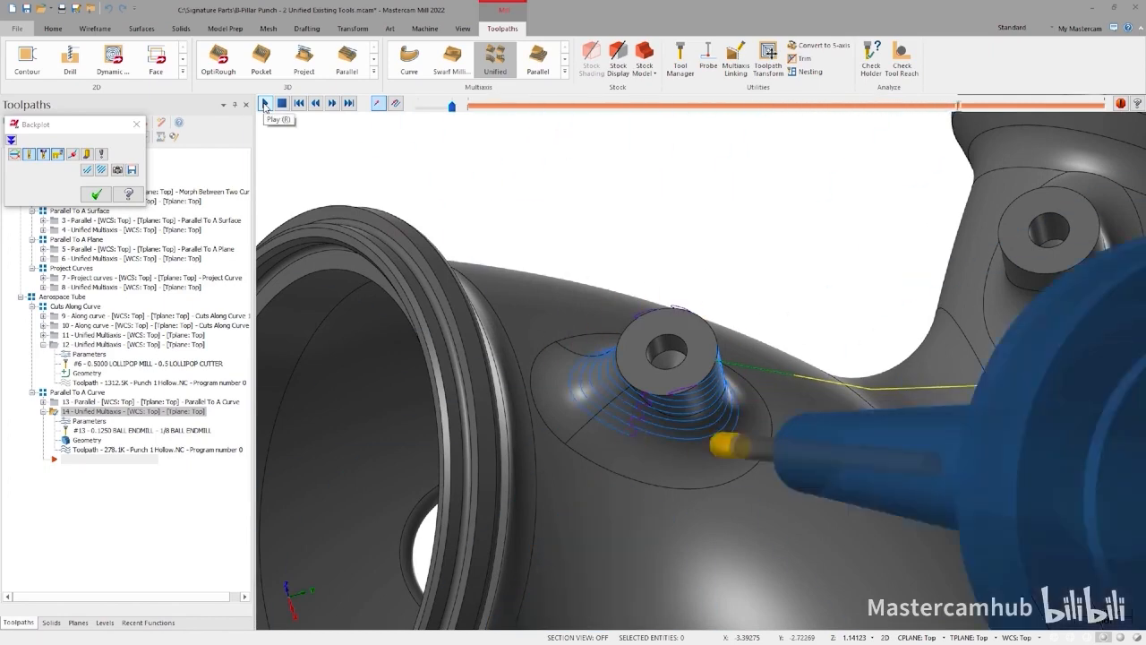
{"action": "left_click", "coordinate": [136, 125]}
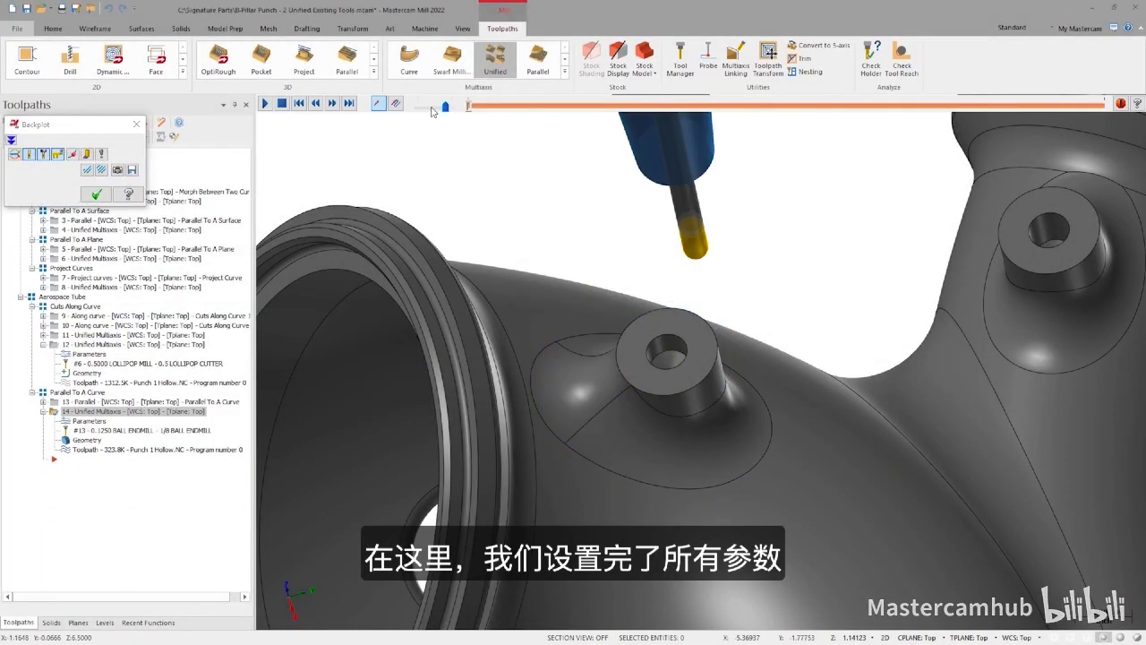
Play the adjusted operation 14's backplot at a slower speed, raising the speed near the end.
{"action": "left_click", "coordinate": [432, 108]}
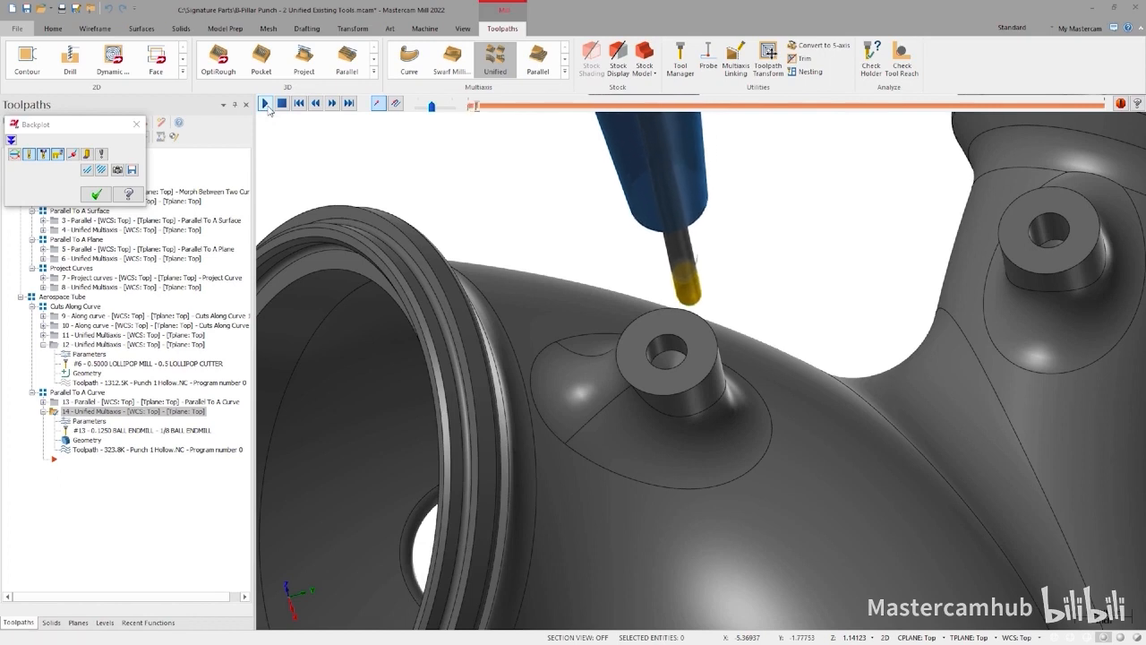
{"action": "left_click", "coordinate": [266, 104]}
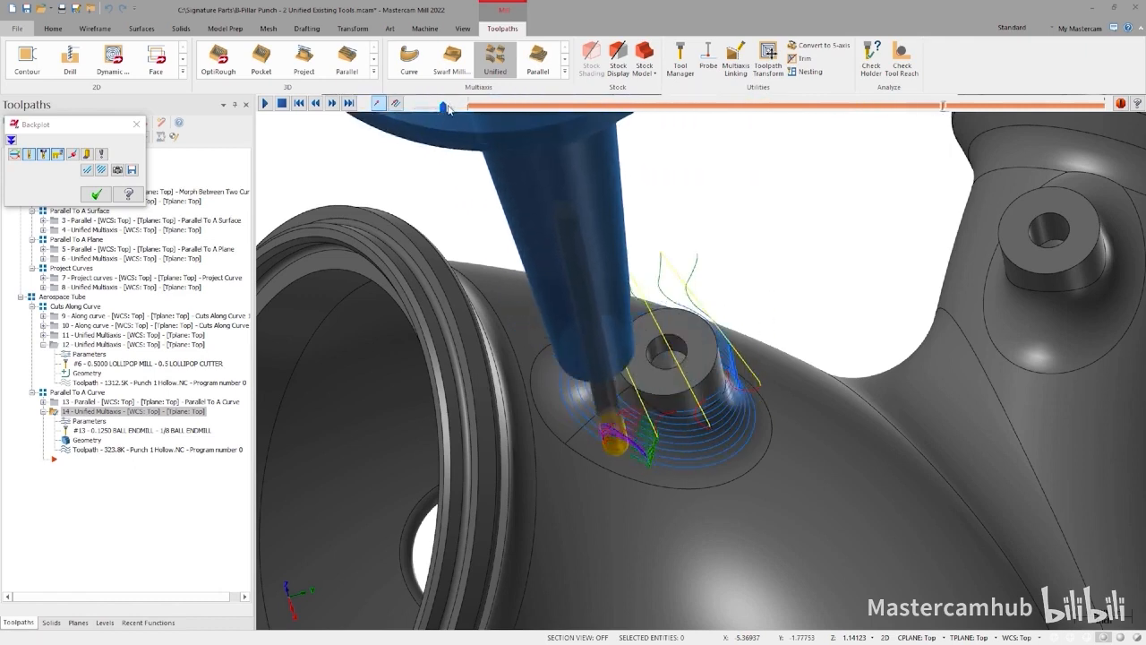
{"action": "left_click_drag", "start_coordinate": [444, 107], "coordinate": [452, 108]}
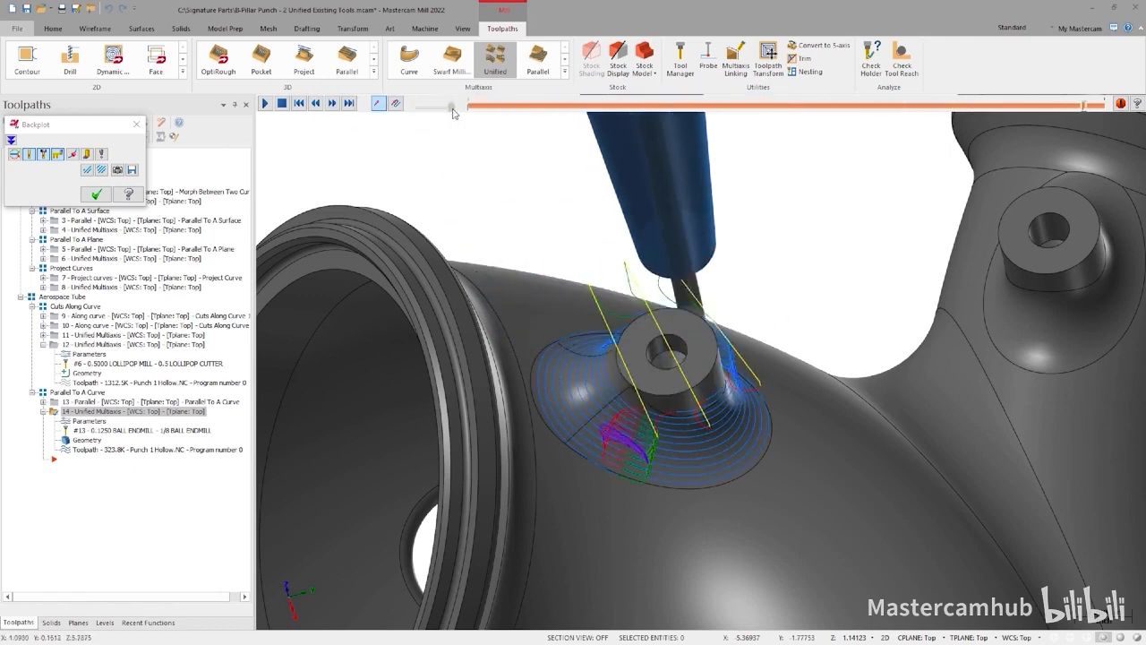